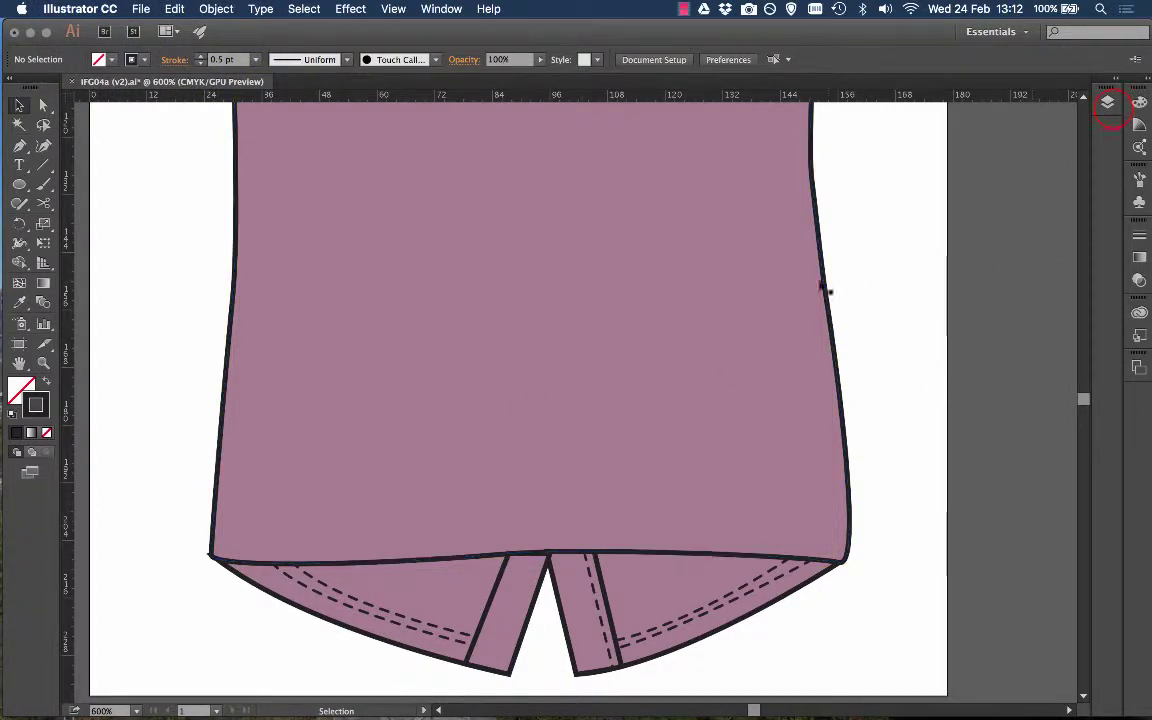
Step: Create a new layer between Layer 2 and Layer 1 and name it Stitching
left_click(1107, 103)
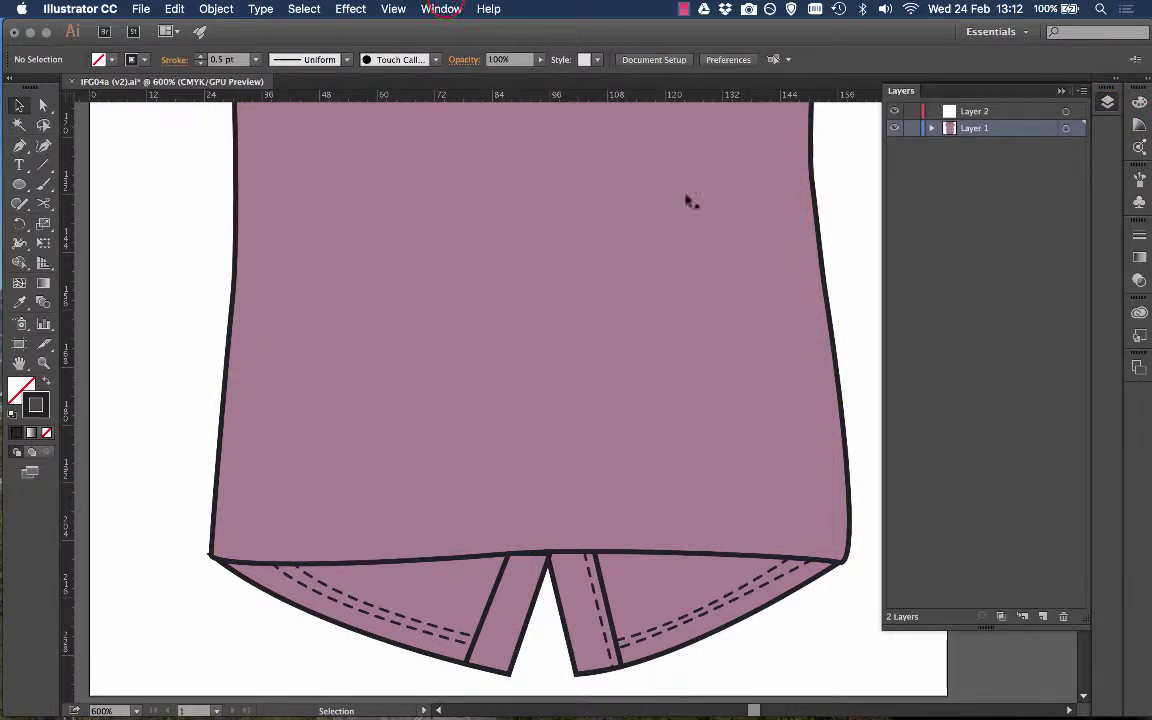
left_click(441, 8)
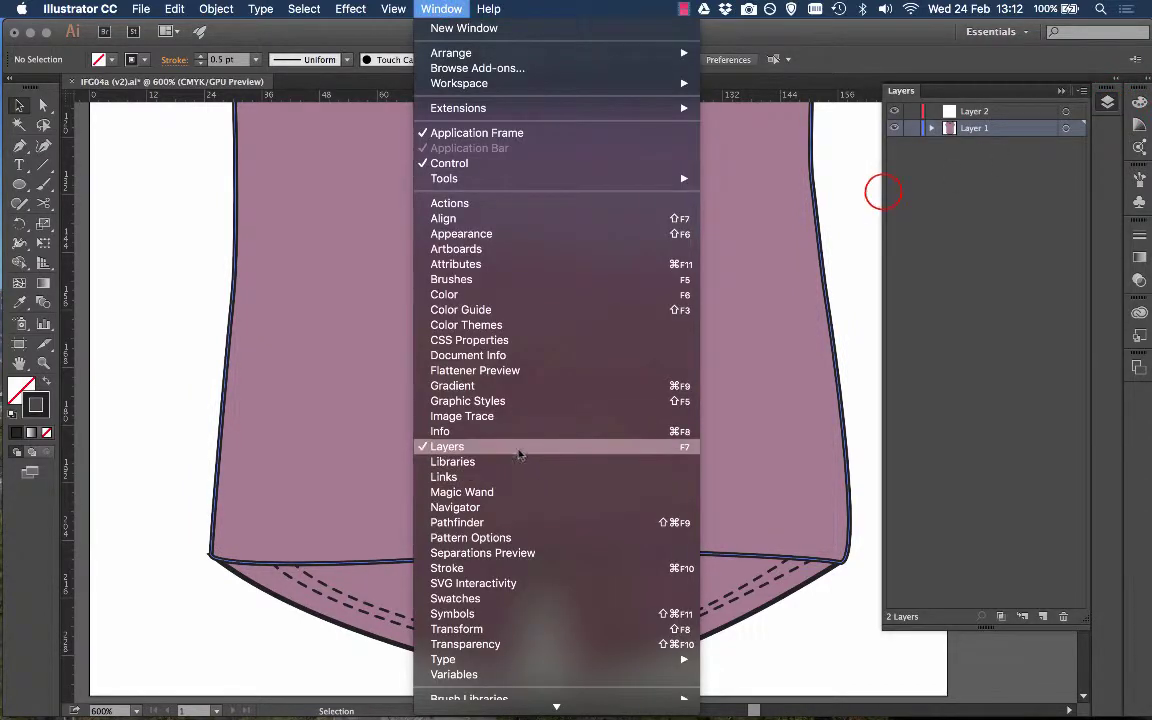
left_click(510, 453)
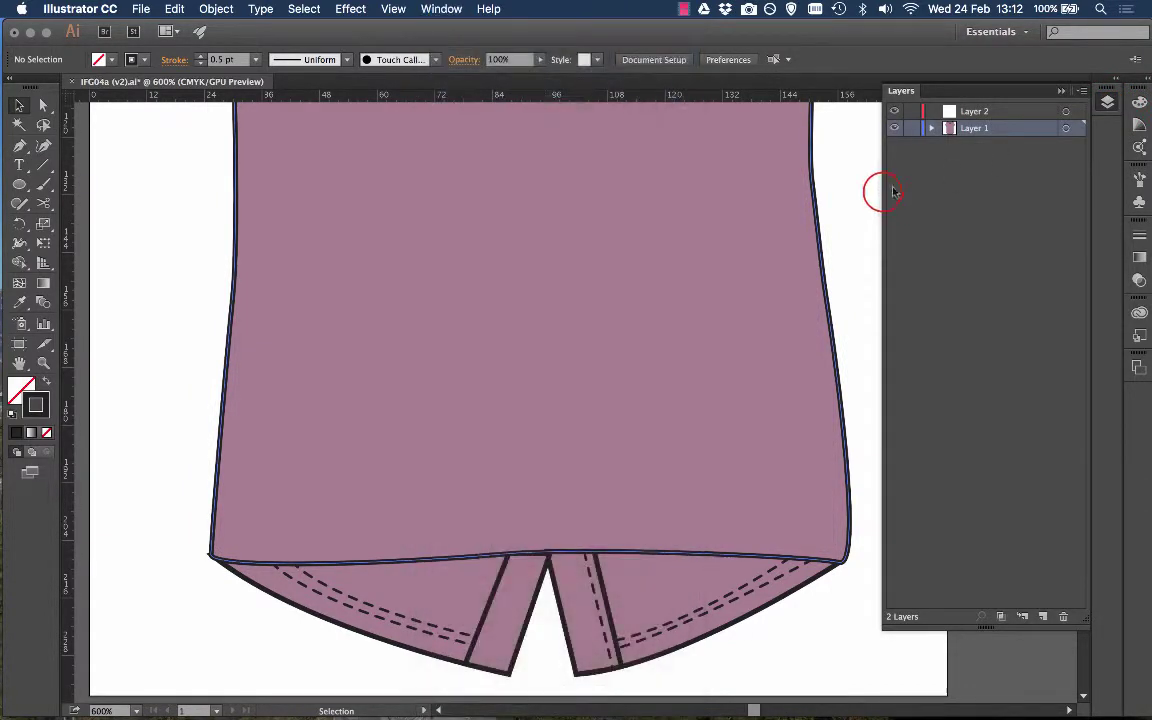
left_click(1041, 616)
double_click(975, 127)
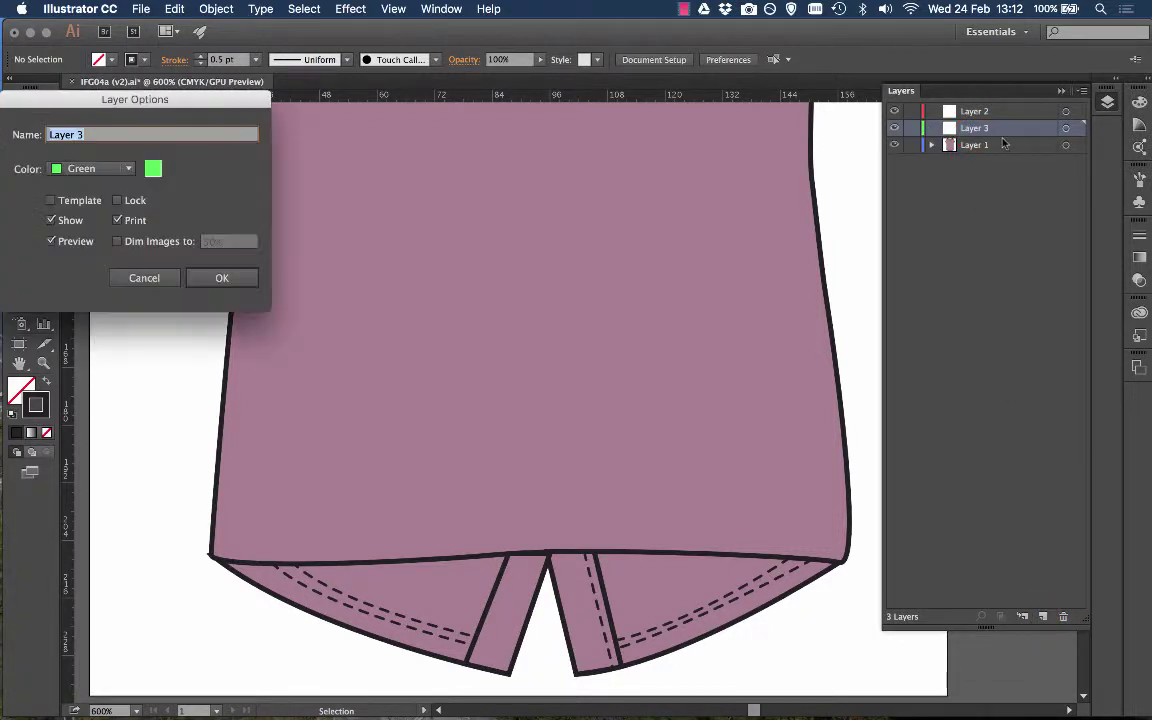
type("Stitching")
key("Return")
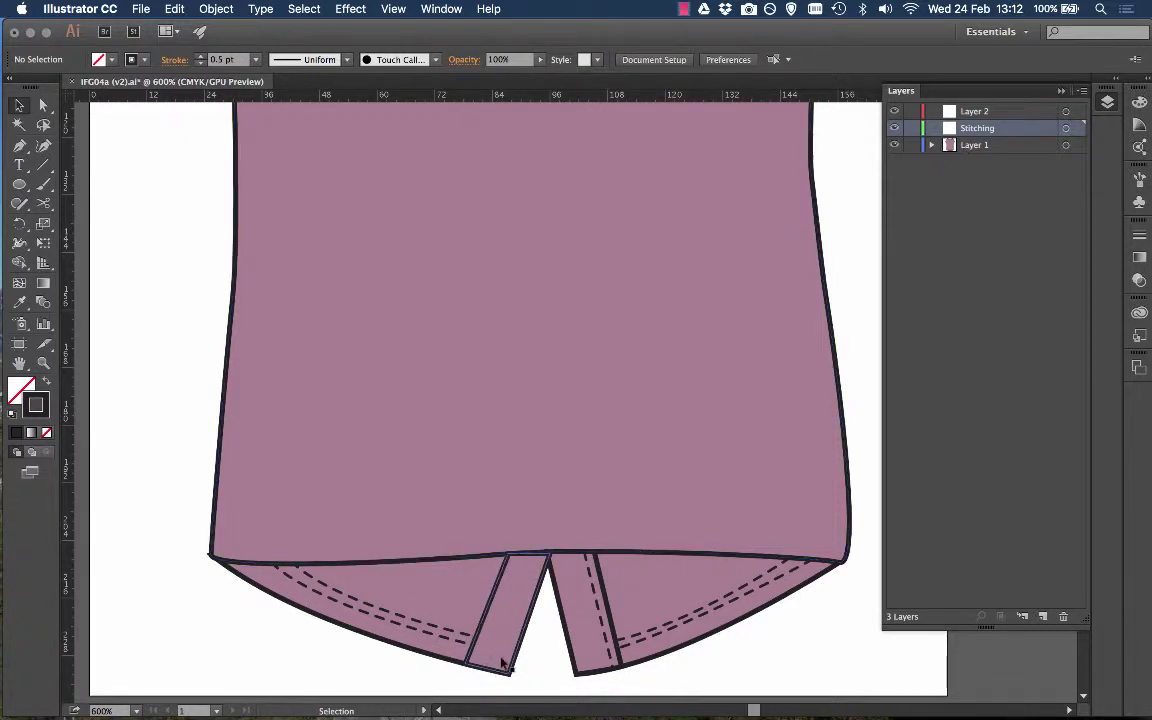
Step: Draw a straight dashed stitch line inside the left back placket, parallel to its outer edge, from the bottom edge up to the front hem
key("super+plus")
key("super+plus")
scroll(524, 650, "down", 3)
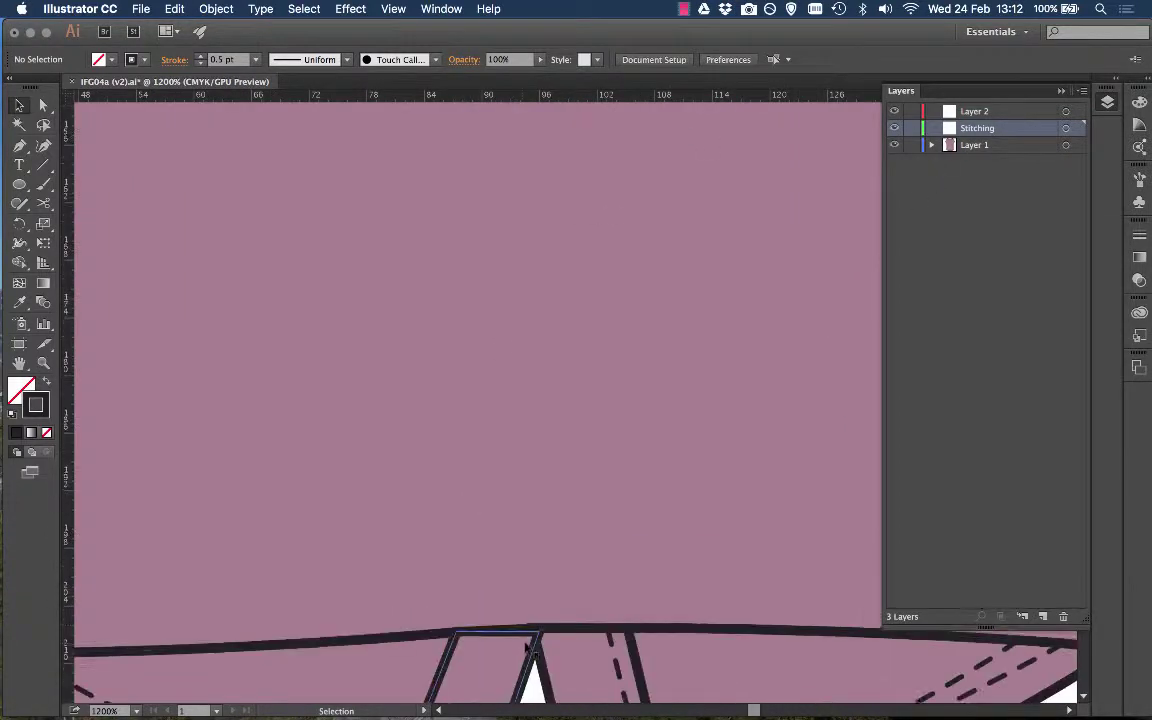
scroll(533, 640, "down", 5)
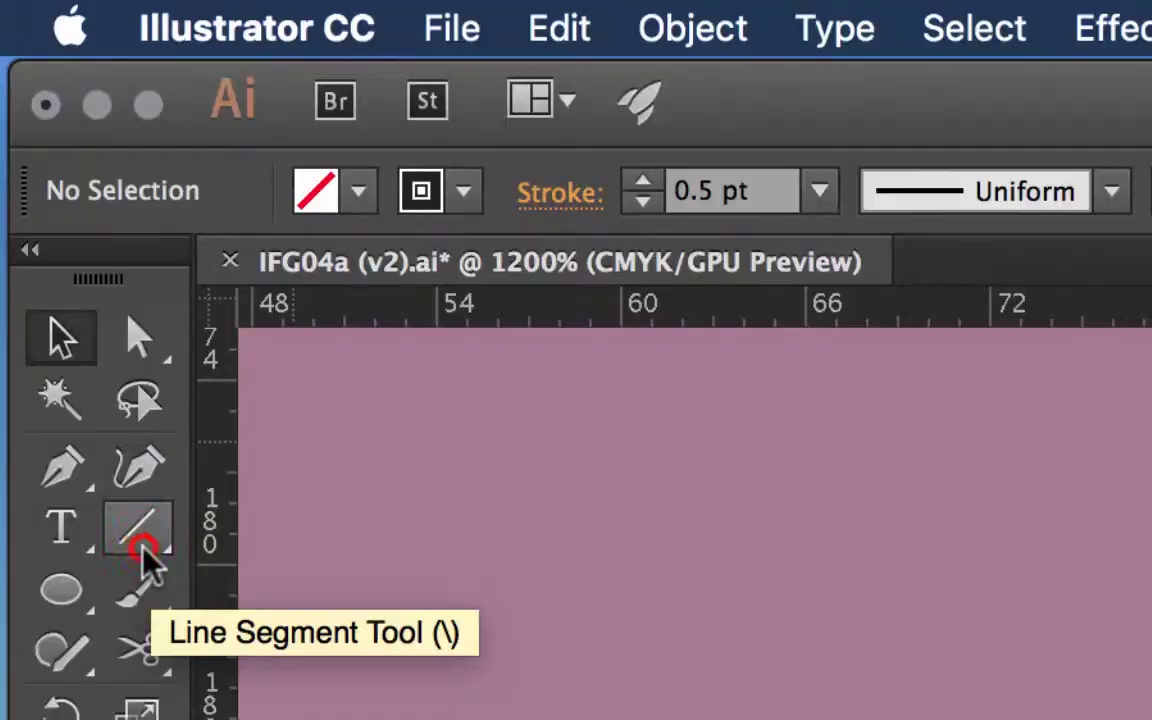
left_click(43, 166)
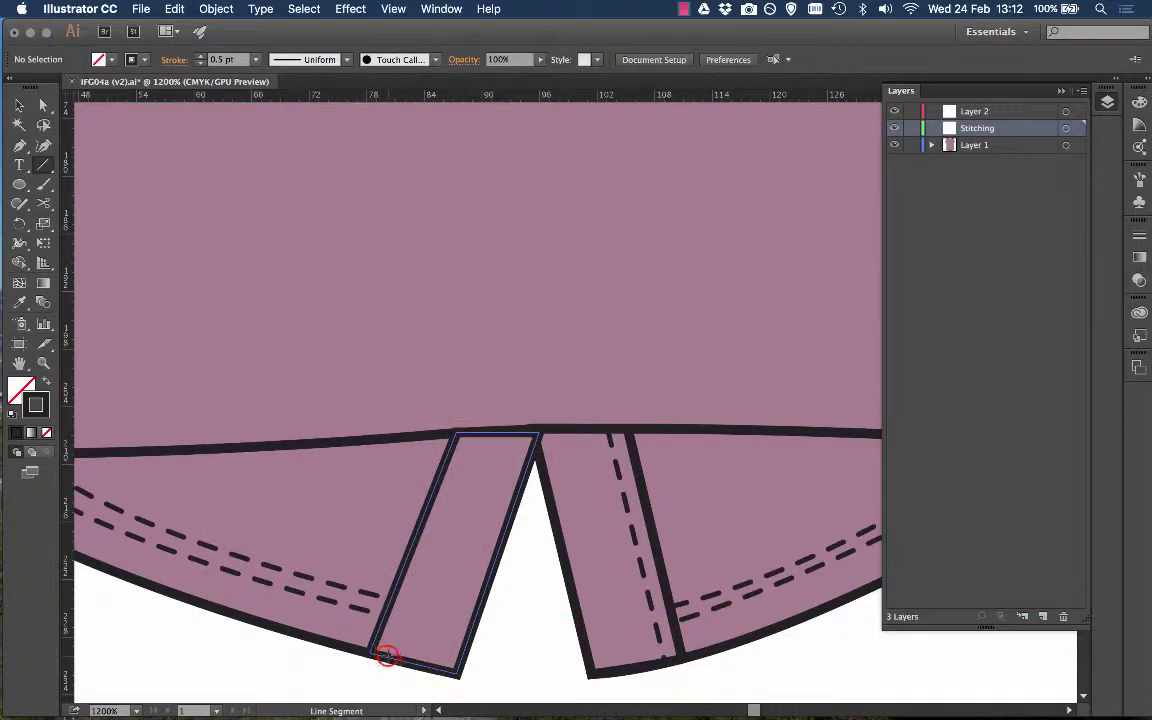
left_click(388, 655)
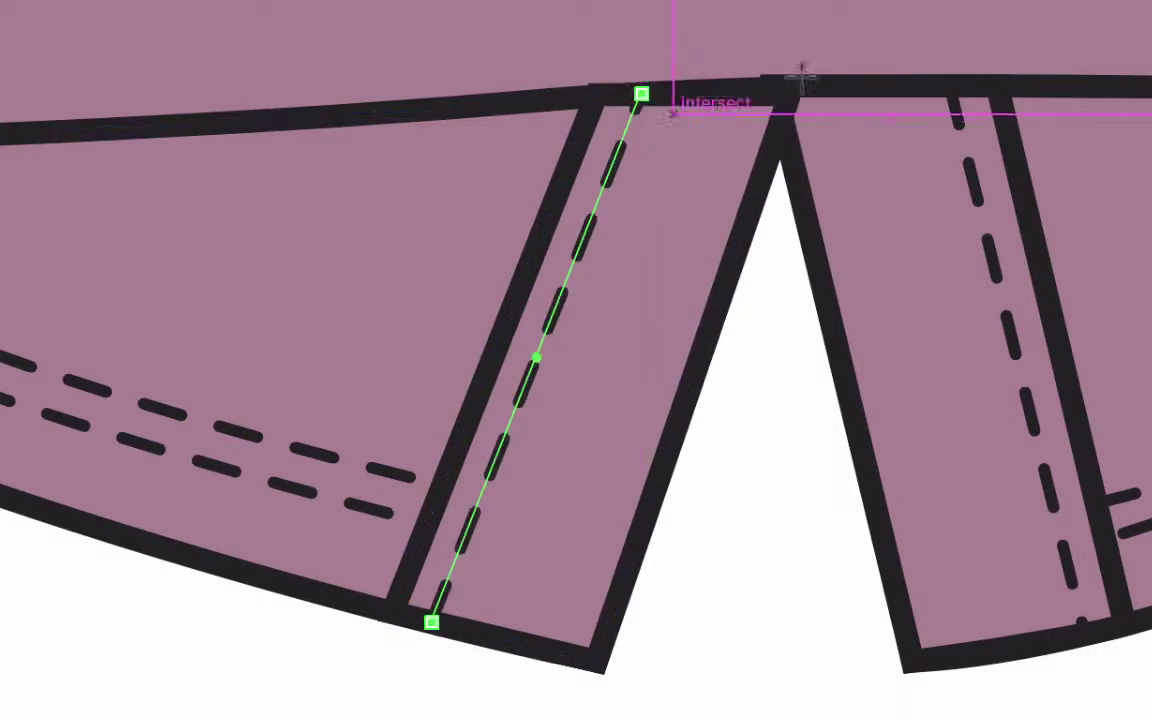
left_click(18, 106)
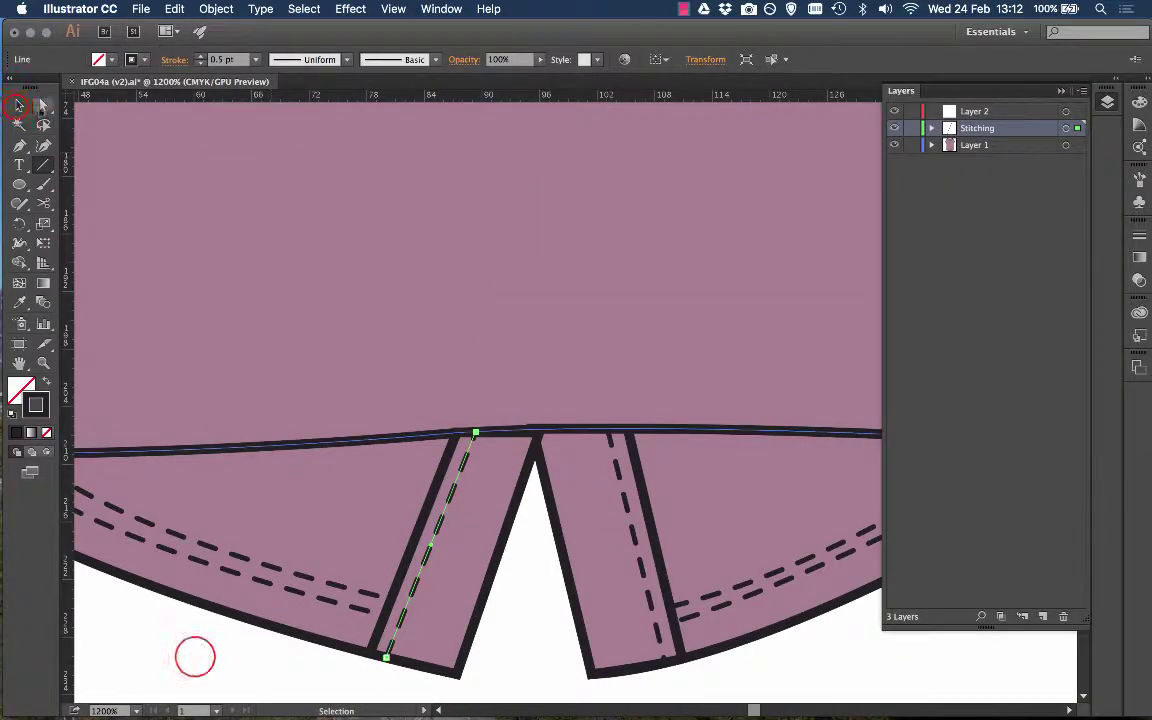
left_click(193, 656)
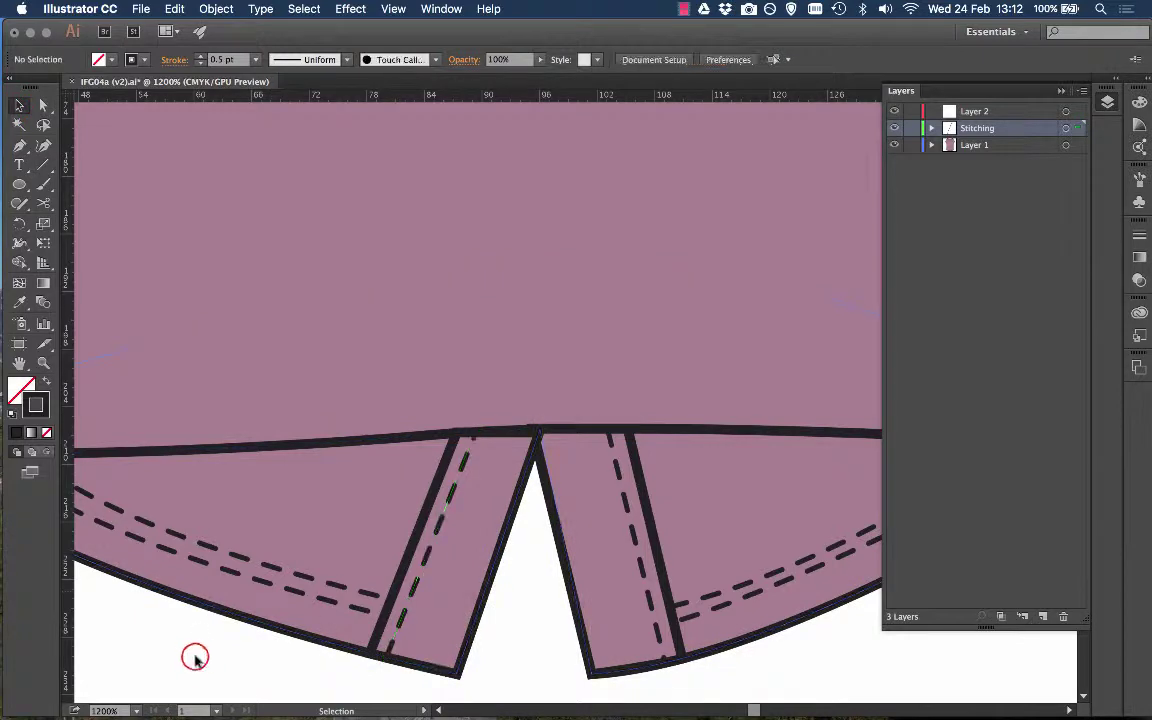
Step: Turn the new placket stitch line's Dashed Line option off and back on, keeping the 1.752 dash and gap
left_click(445, 512)
left_click(169, 61)
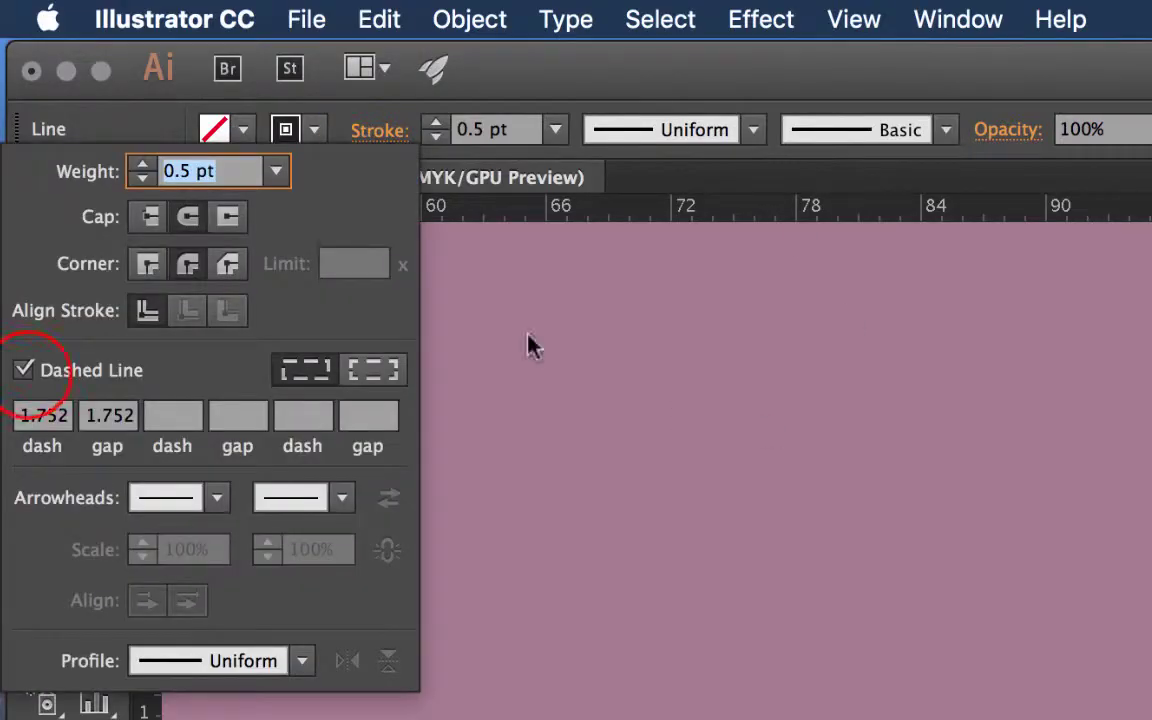
left_click(23, 371)
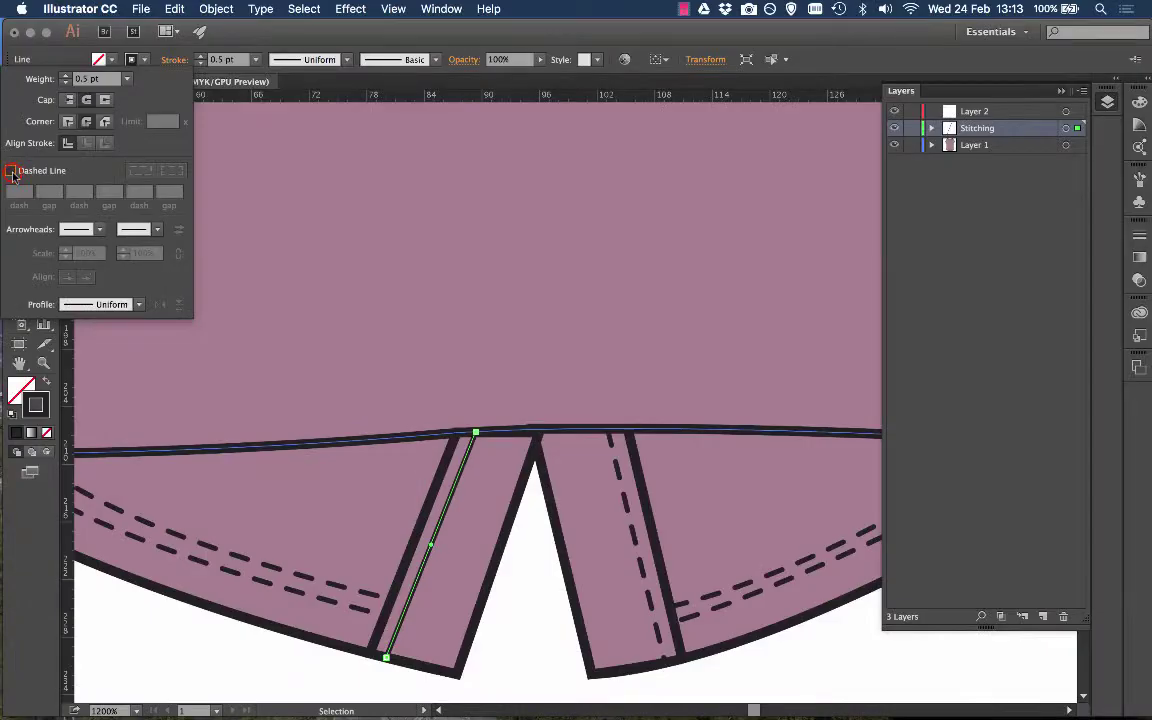
left_click(11, 171)
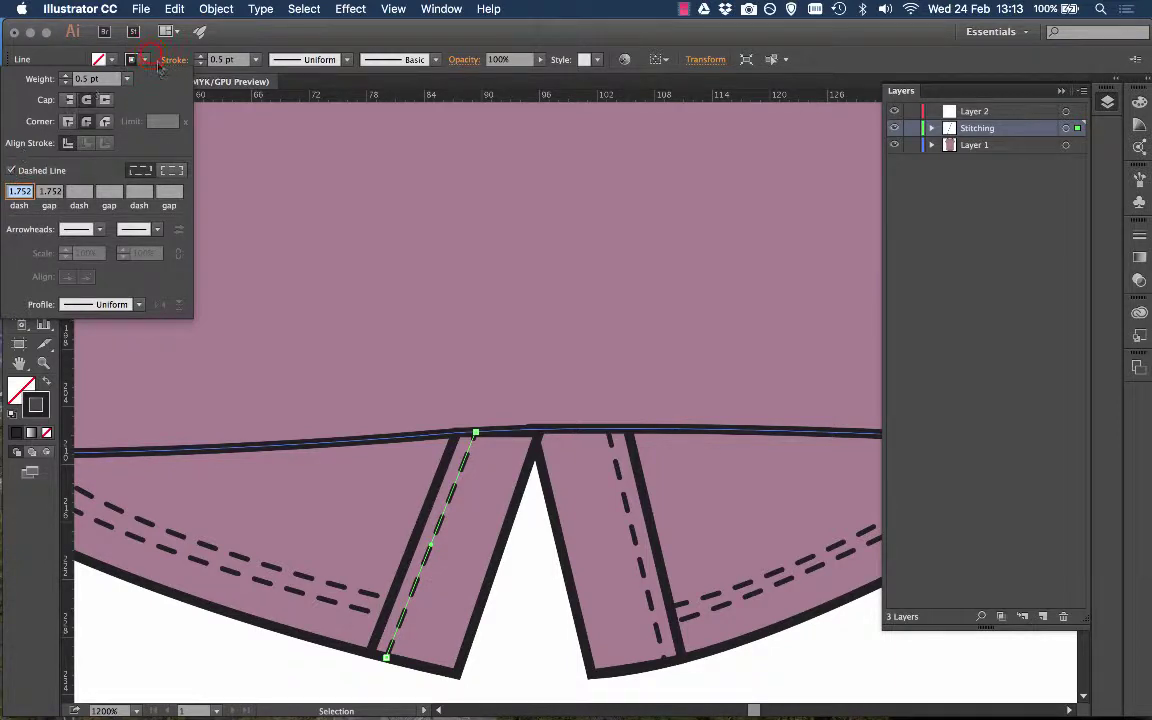
left_click(499, 643)
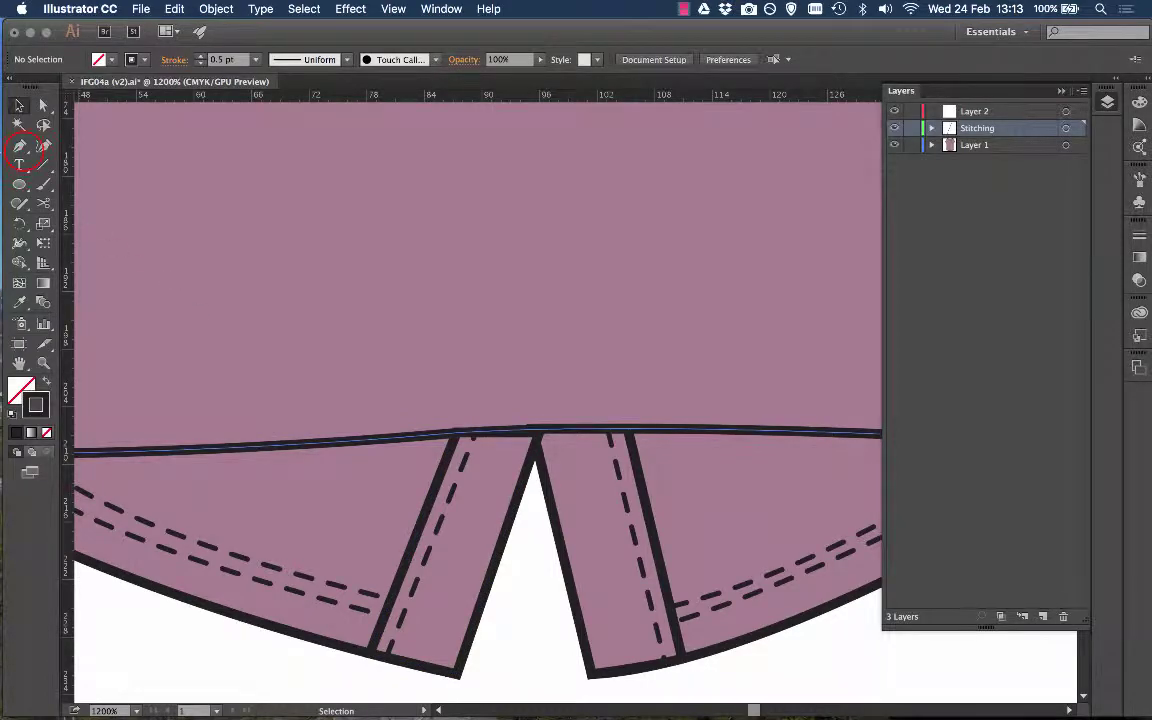
Step: Draw an open three-point dashed practice path with the Pen tool above the front hem
left_click(19, 146)
left_click(351, 400)
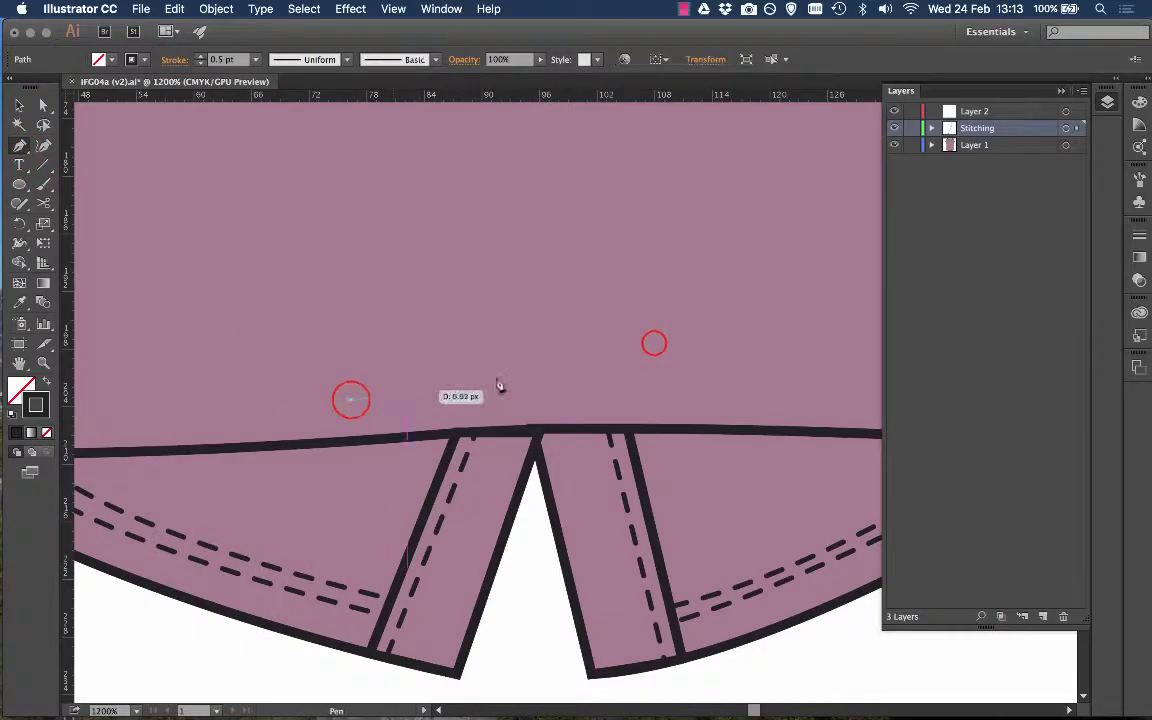
left_click(653, 343)
left_click(812, 389)
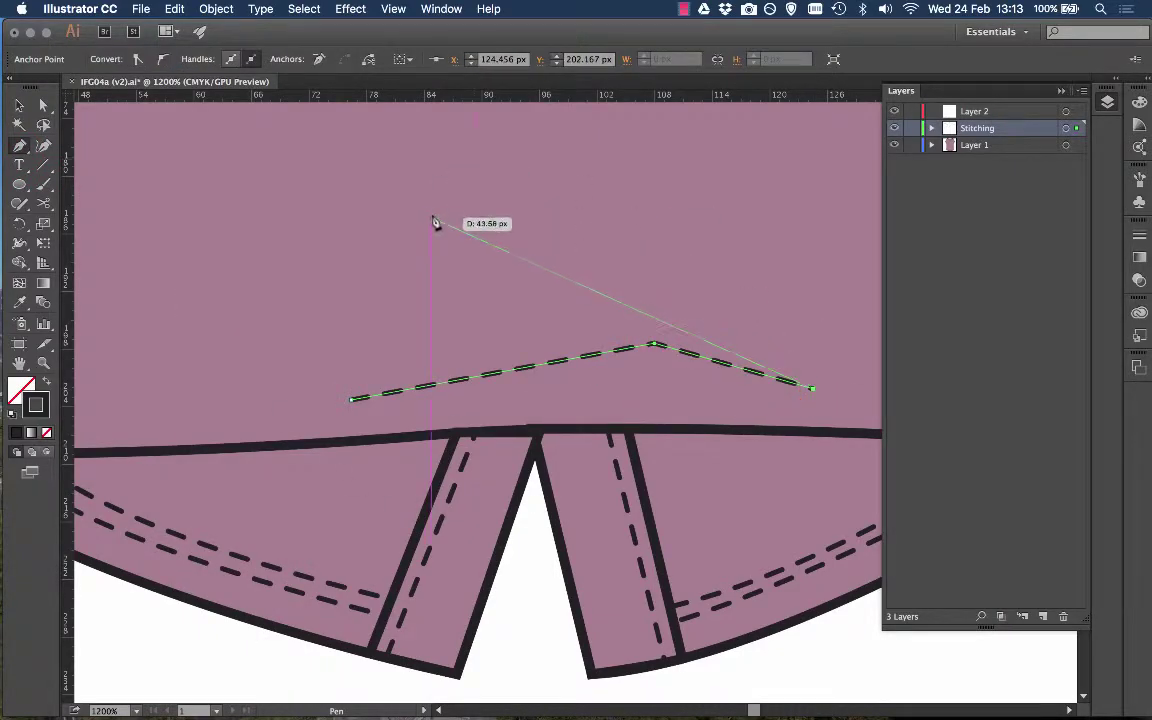
key("Escape")
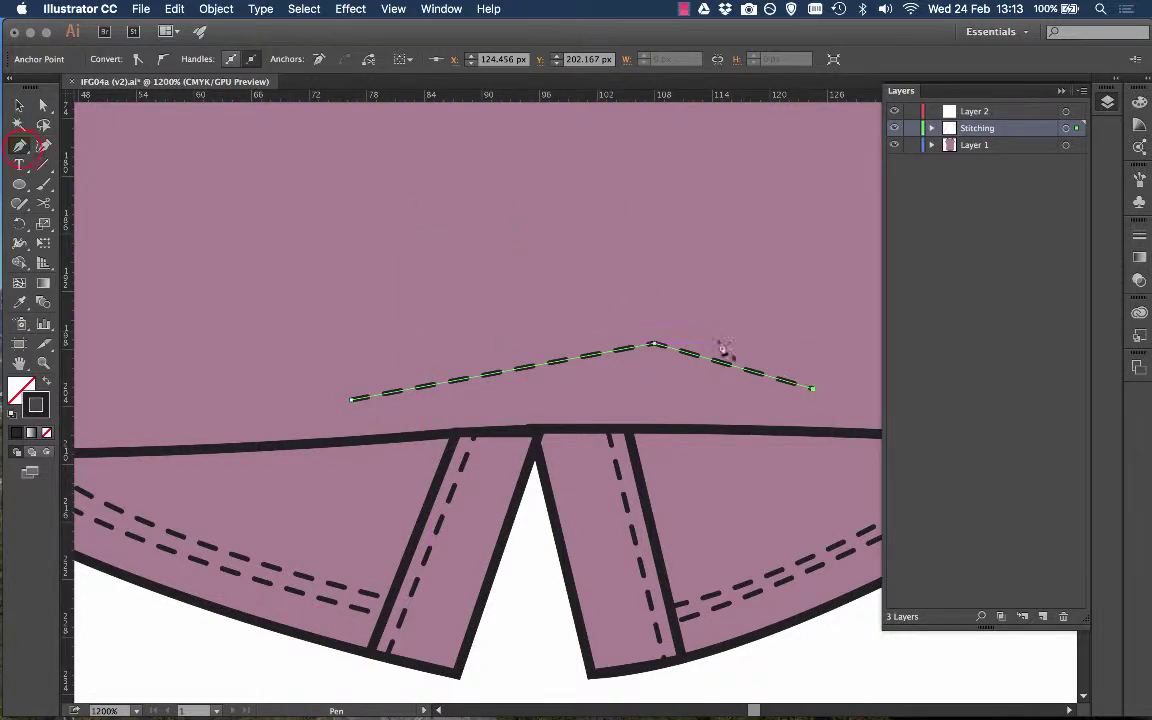
Step: Bend both segments of the practice path with the Anchor Point tool, smooth its middle anchor, and deselect it
left_click_drag(19, 146, 90, 205)
left_click(581, 352)
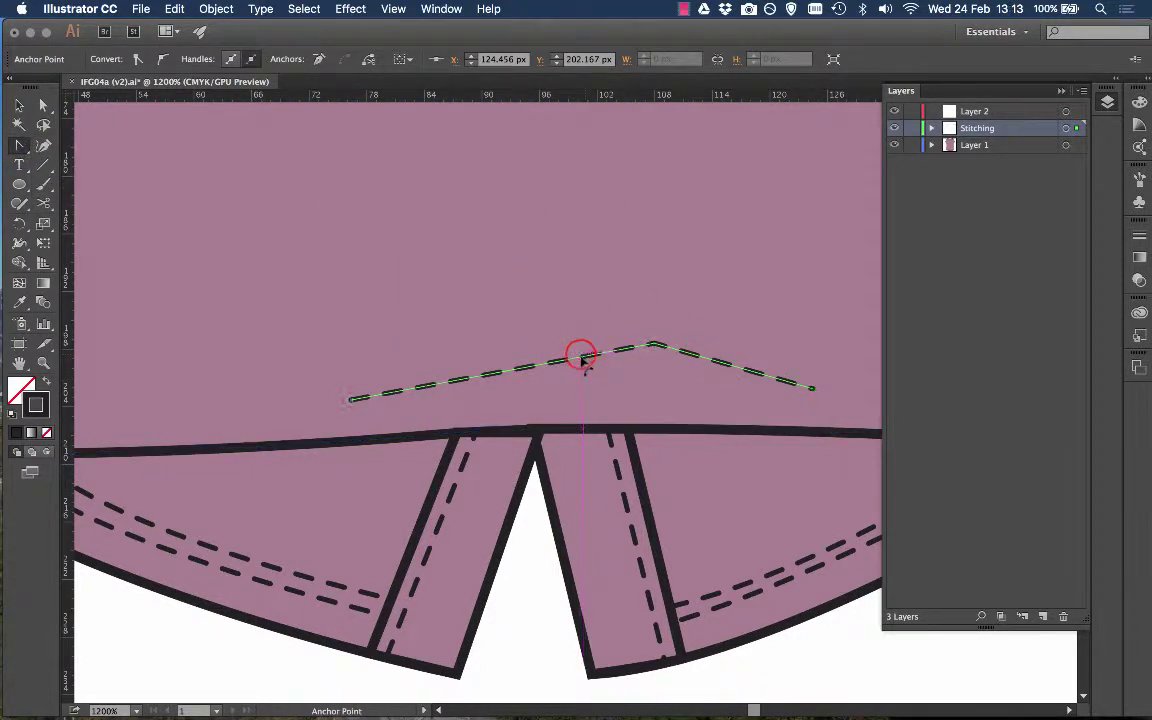
left_click_drag(581, 352, 597, 381)
left_click_drag(715, 360, 727, 296)
left_click_drag(655, 343, 715, 297)
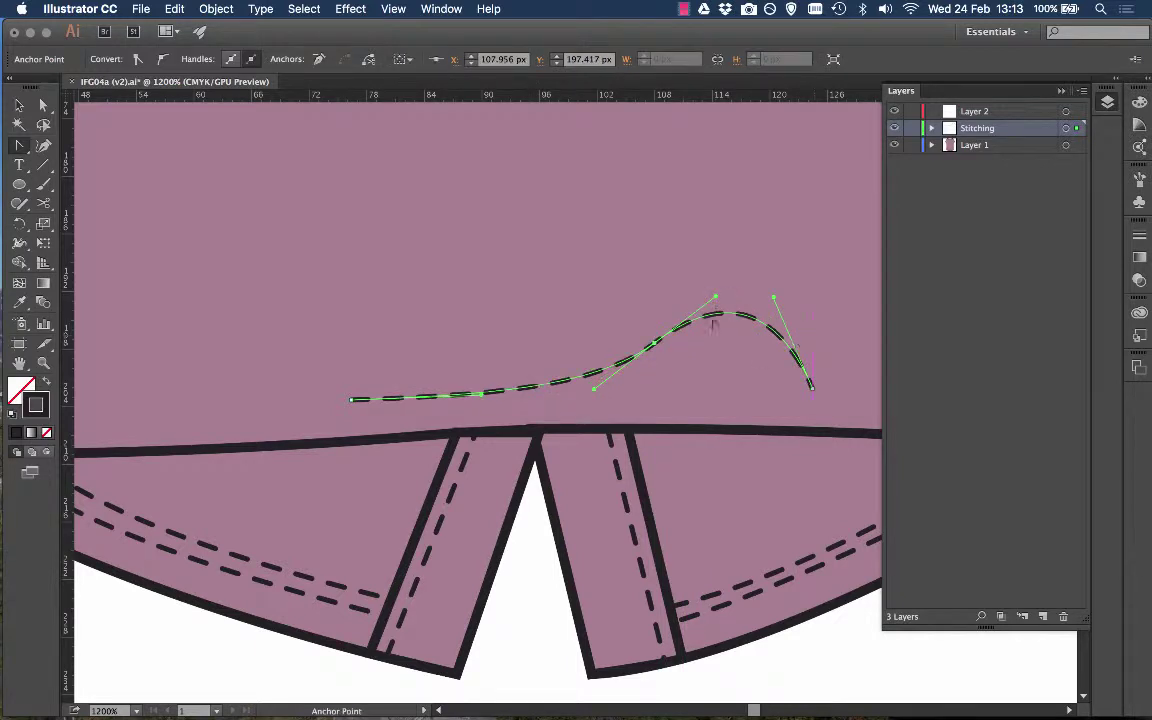
left_click(18, 104)
left_click(491, 591)
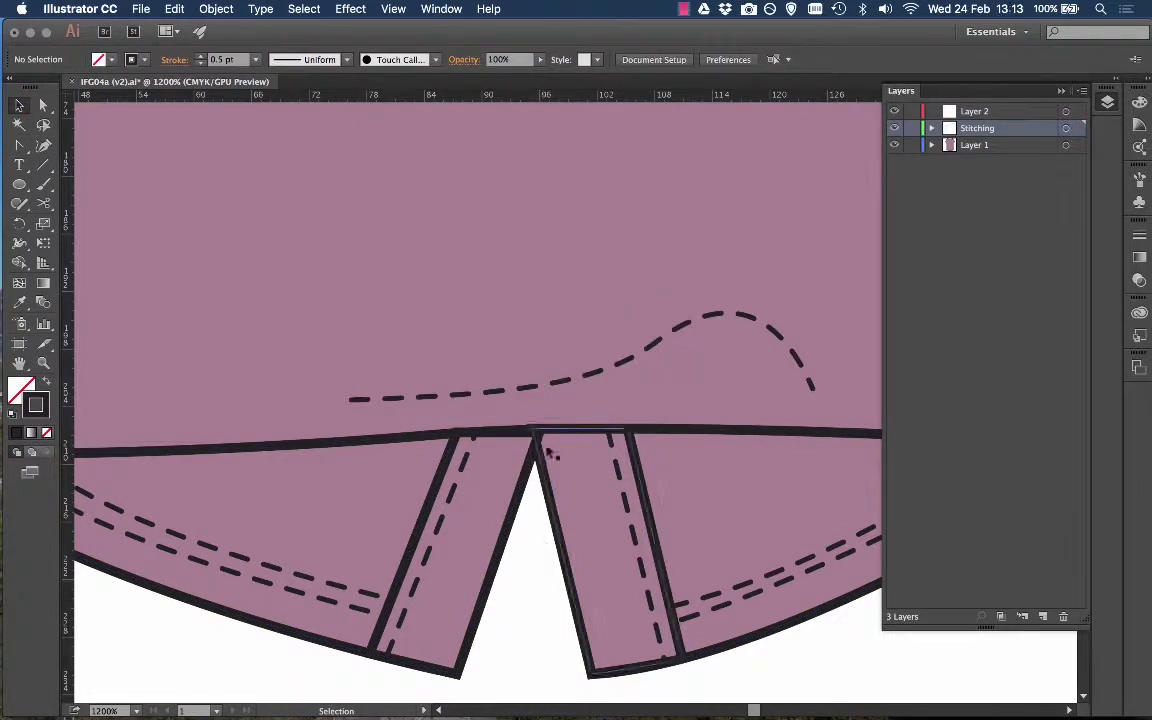
Step: Delete the curved dashed practice path above the front hem
scroll(547, 452, "down", 1)
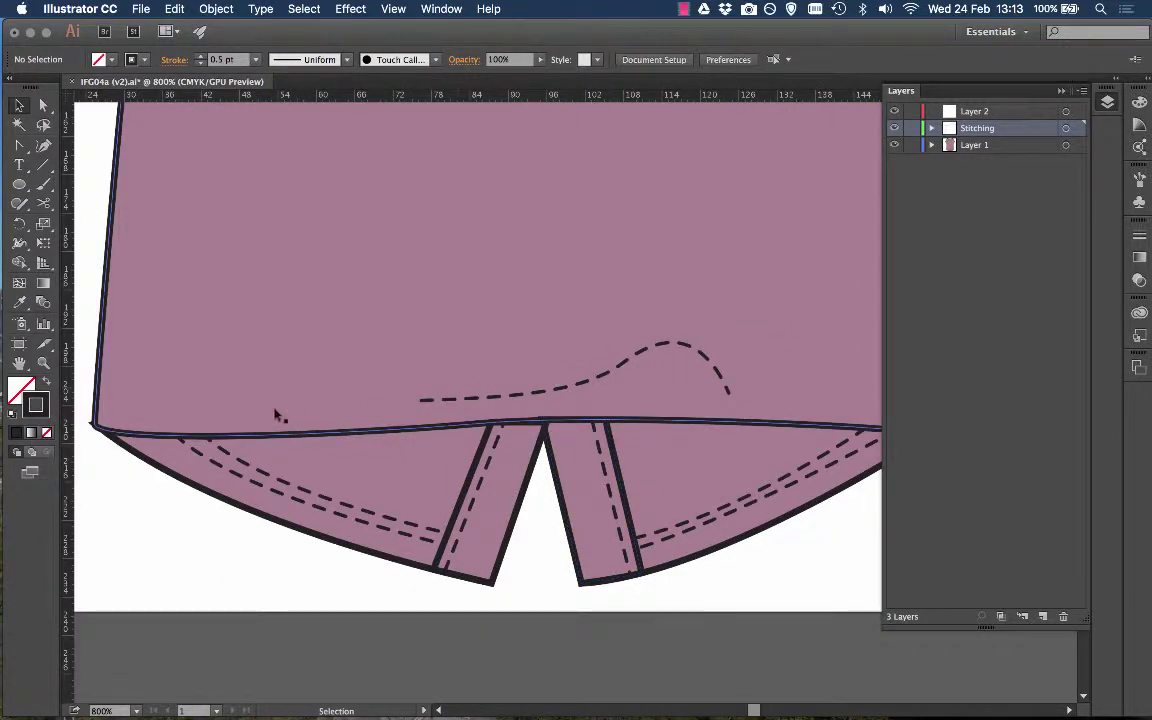
scroll(744, 411, "down", 1)
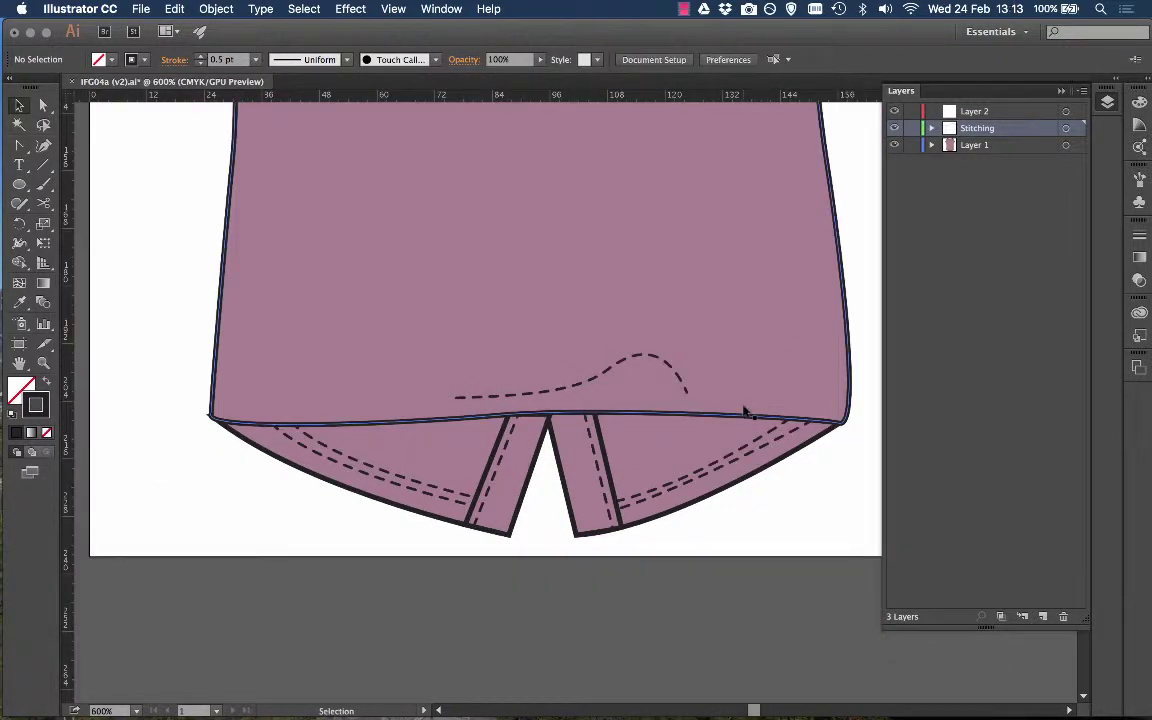
left_click(618, 363)
key("Delete")
key("super+equal")
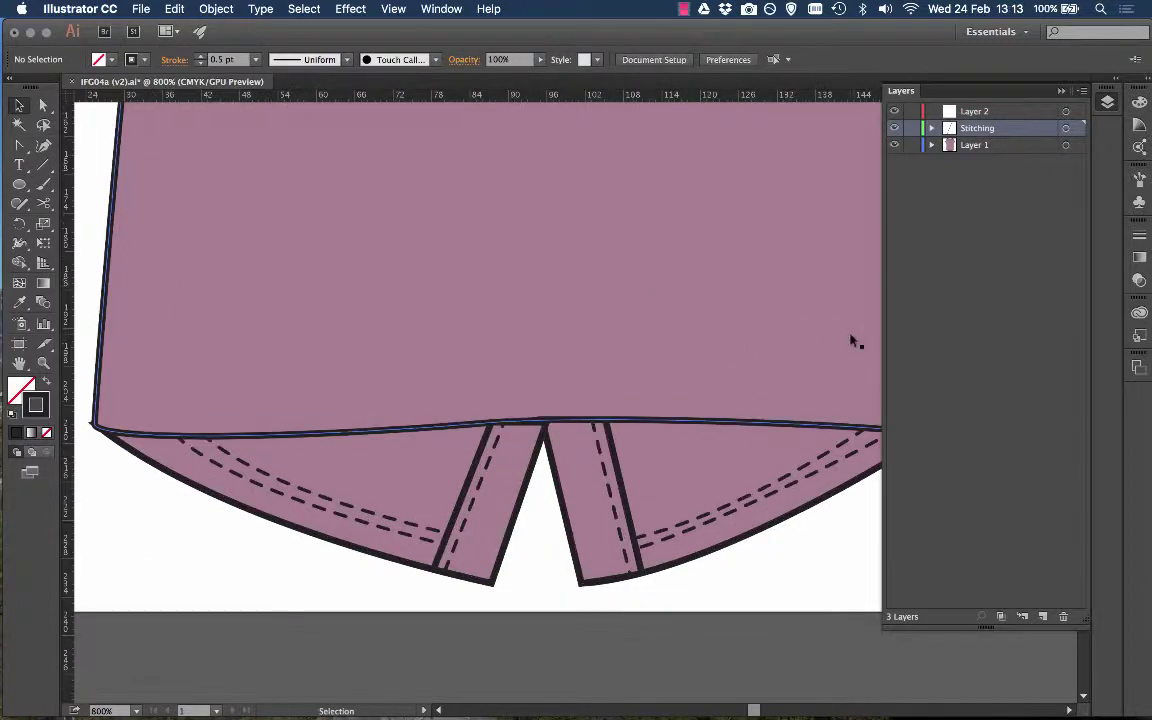
key("super+minus")
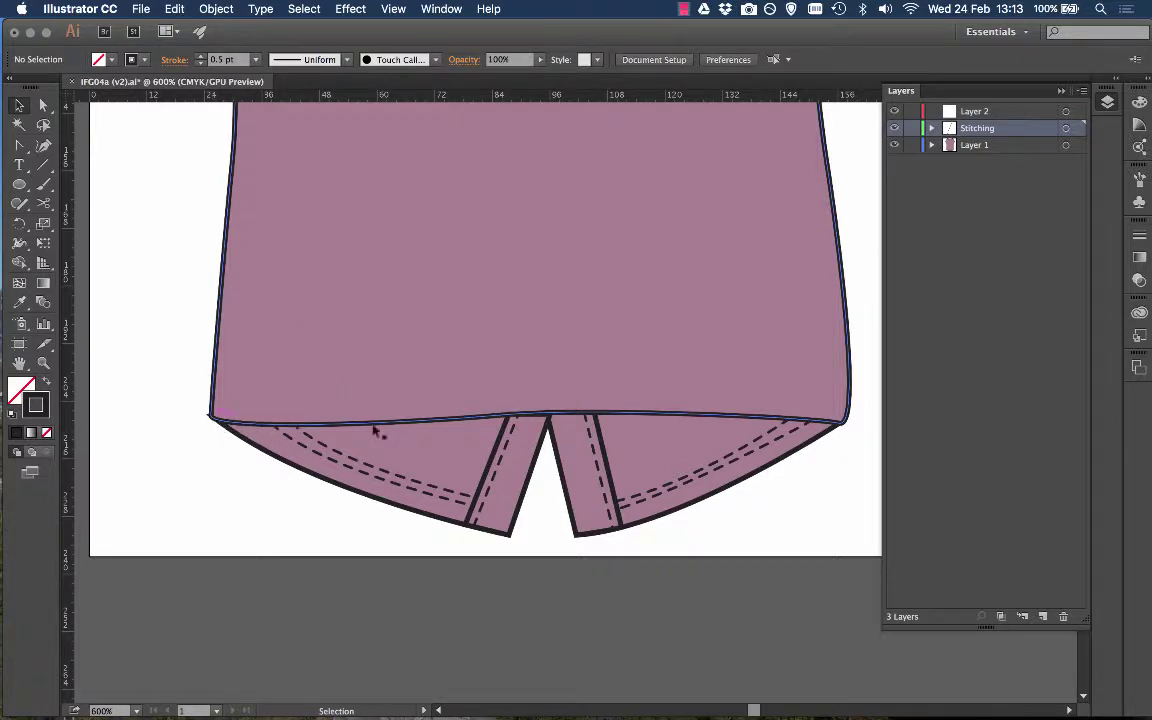
Step: Expand Layer 1's contents, select the garment's front body shape, and highlight its path in the layer list
left_click(19, 106)
left_click(131, 185)
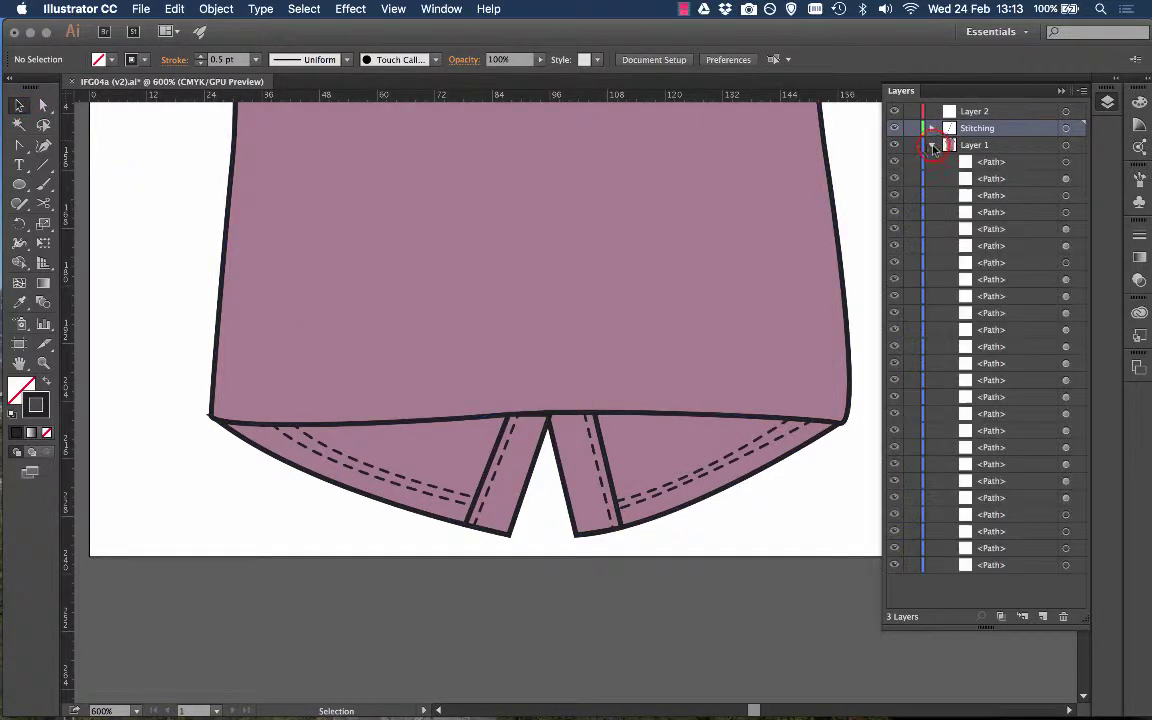
left_click(659, 418)
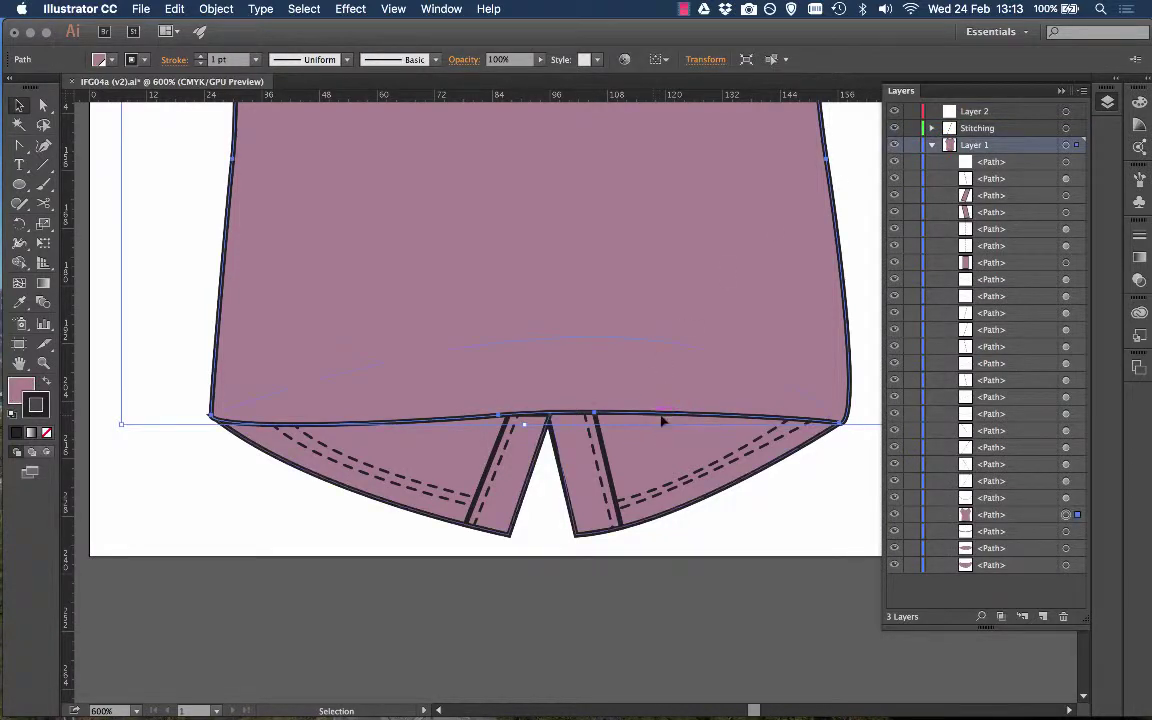
left_click_drag(1029, 514, 1012, 530)
left_click(1030, 517)
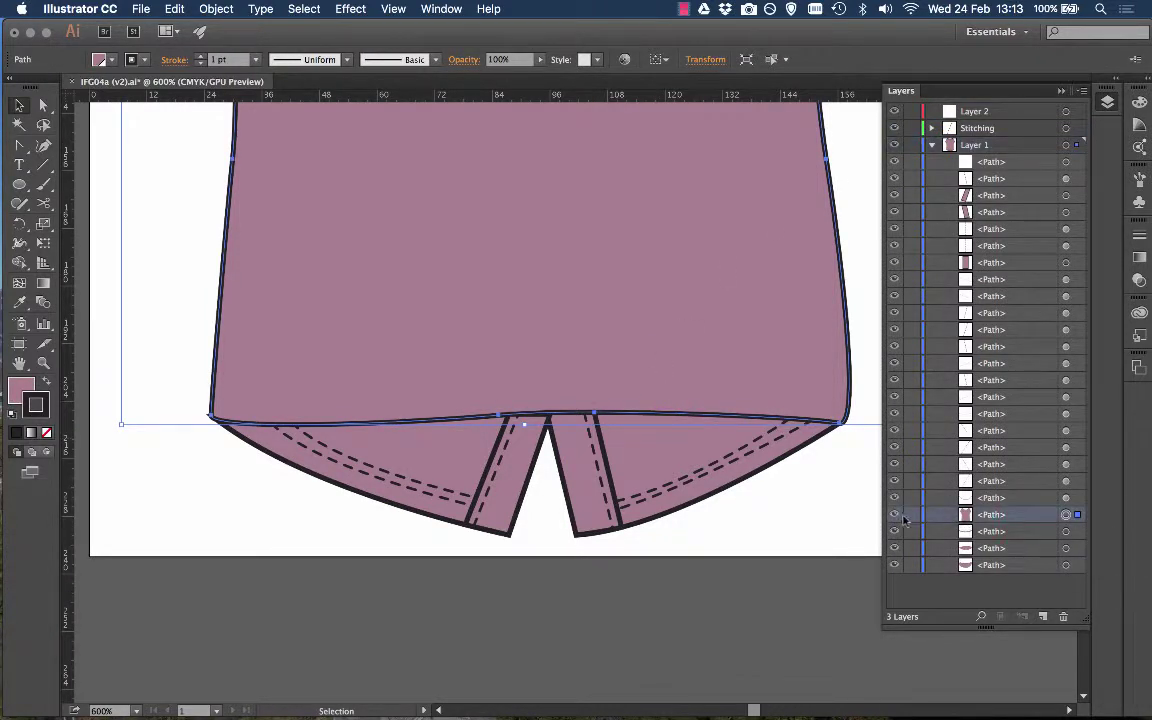
Step: Look over the selected front body outline from neckline to hem, and shorten the layer list to uncover the lower side edge
scroll(750, 438, "up", 2)
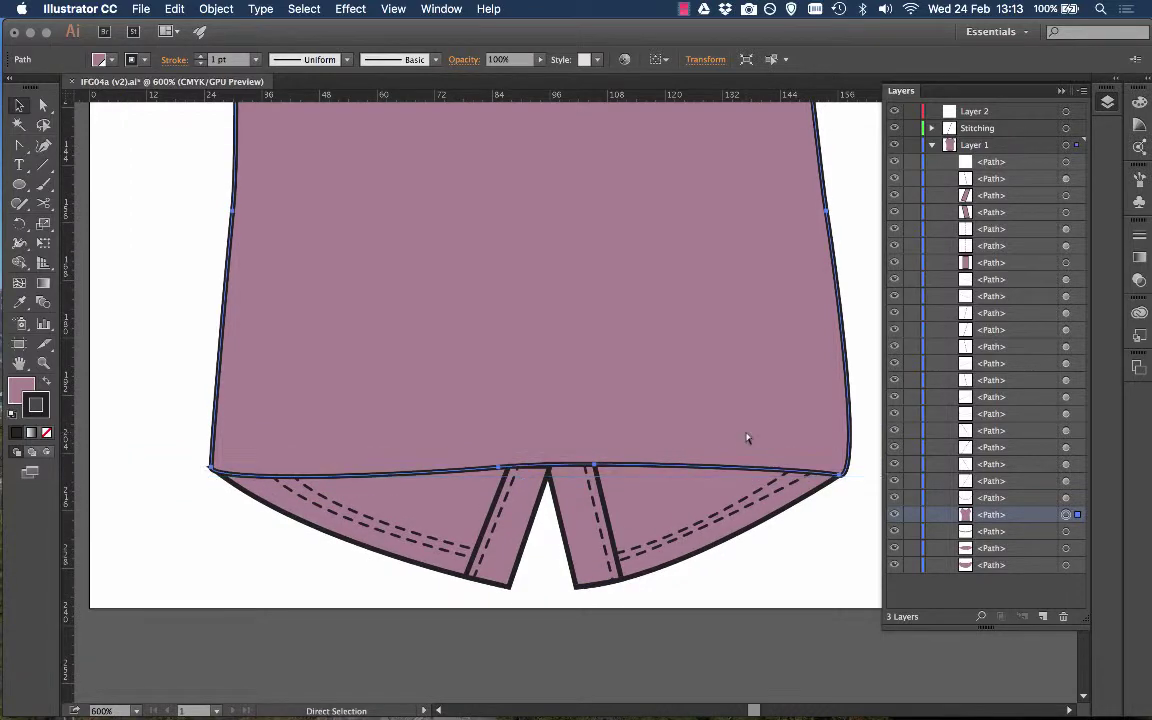
key("super+minus")
key("super+minus")
scroll(724, 407, "up", 4)
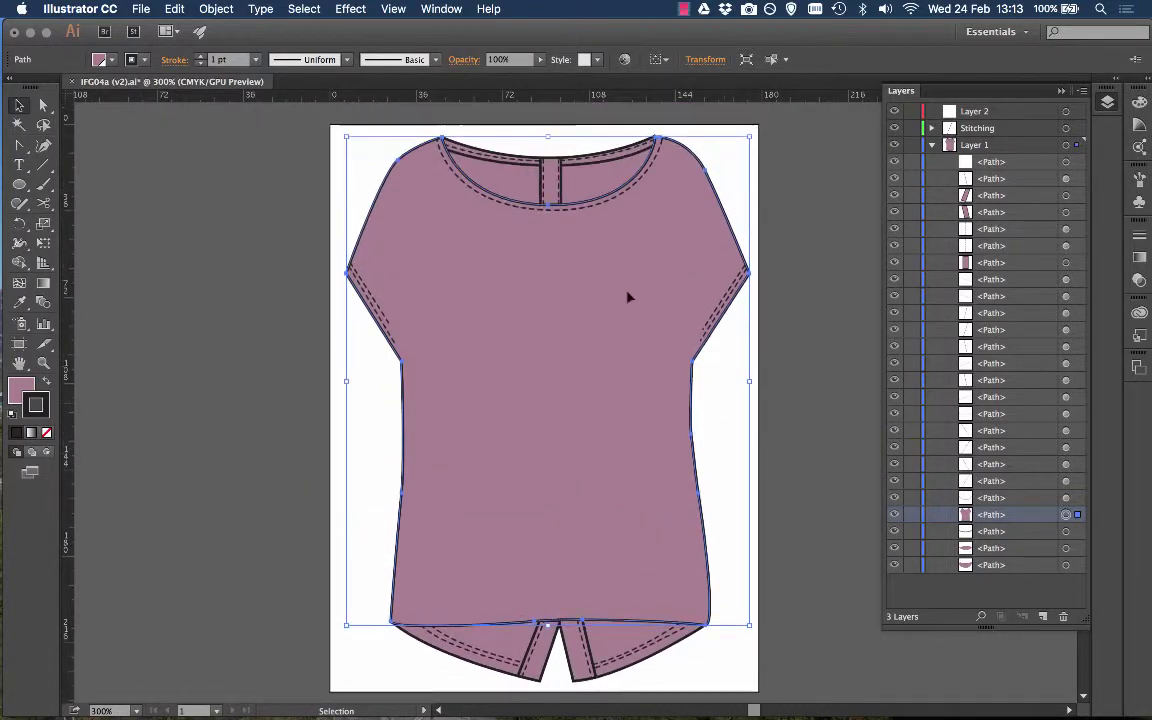
key("super+plus")
key("super+plus")
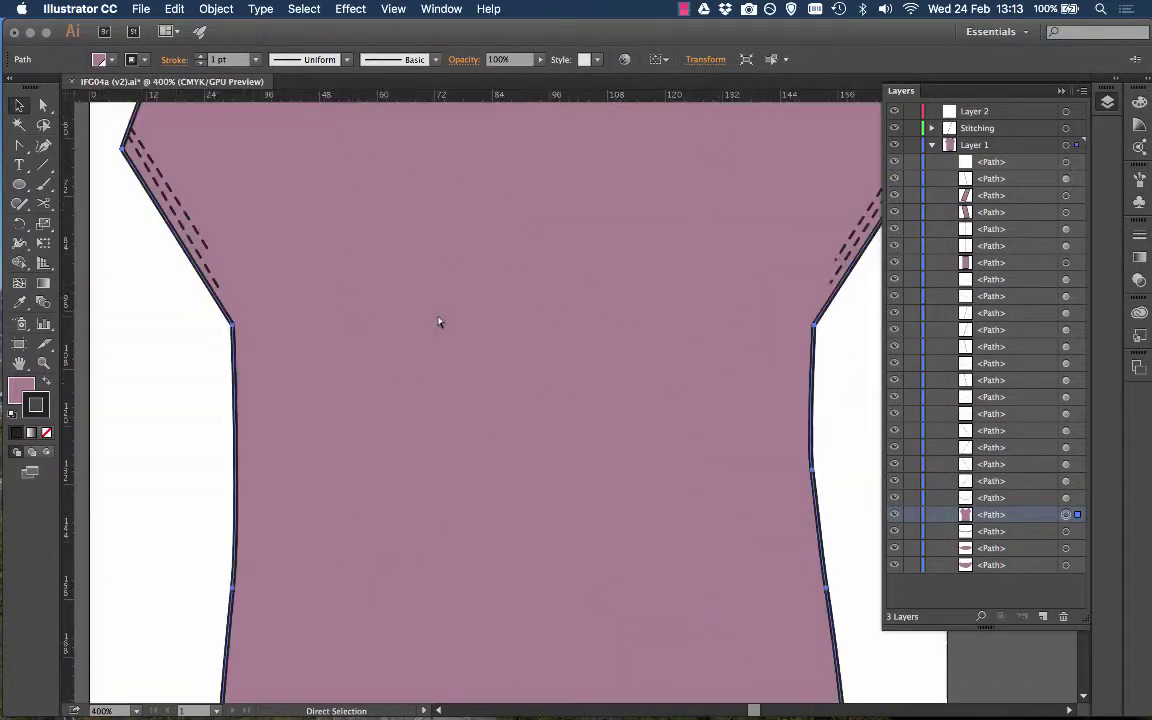
key("super+plus")
scroll(506, 386, "down", 15)
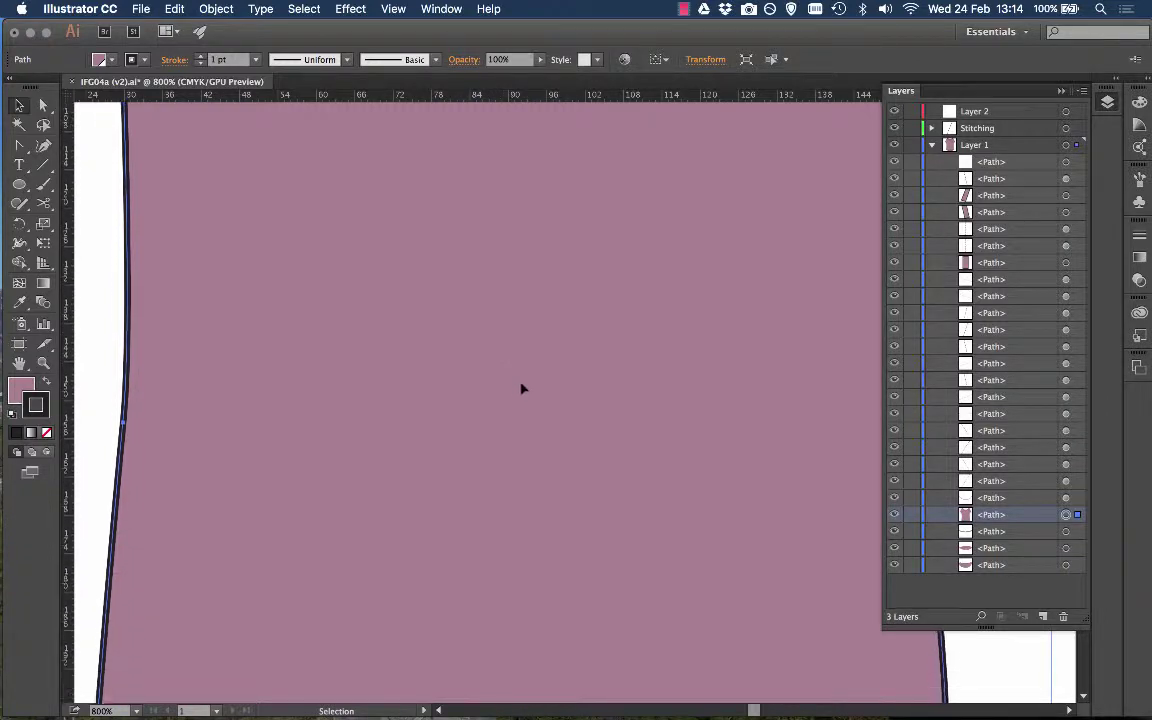
left_click_drag(986, 628, 986, 402)
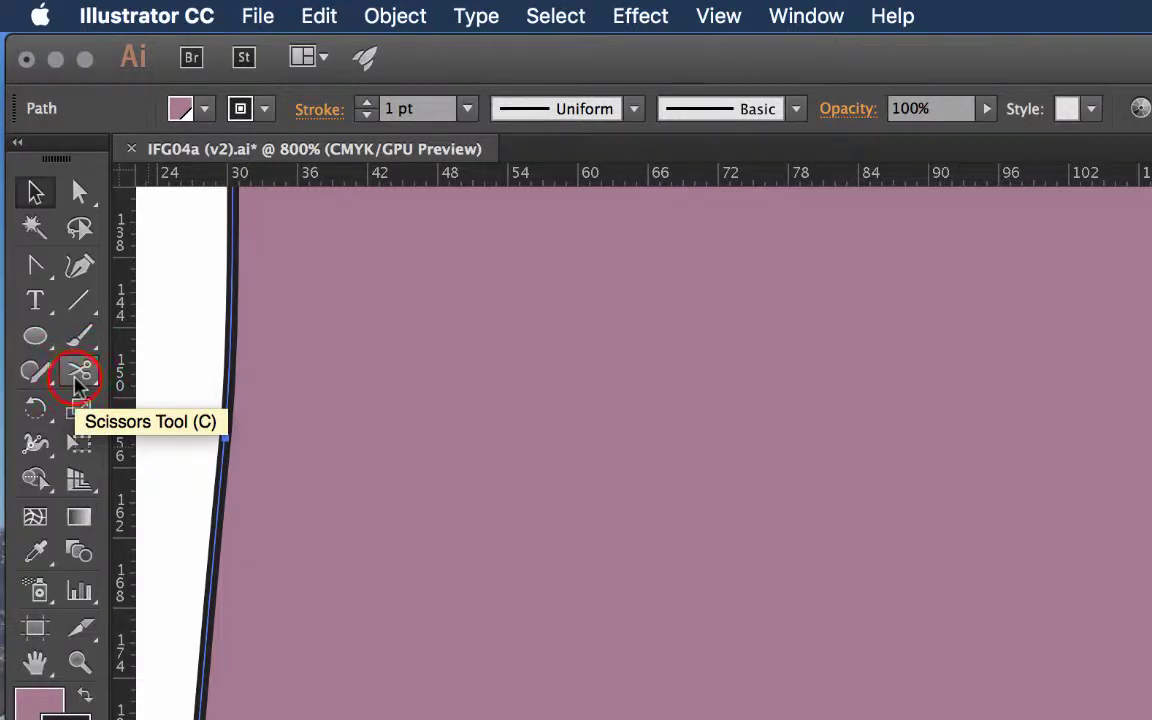
Step: Cut the front body outline at both hem corner anchors with the Scissors tool to separate the hem line
left_click(78, 374)
left_click_drag(79, 372, 190, 368)
left_click(74, 375)
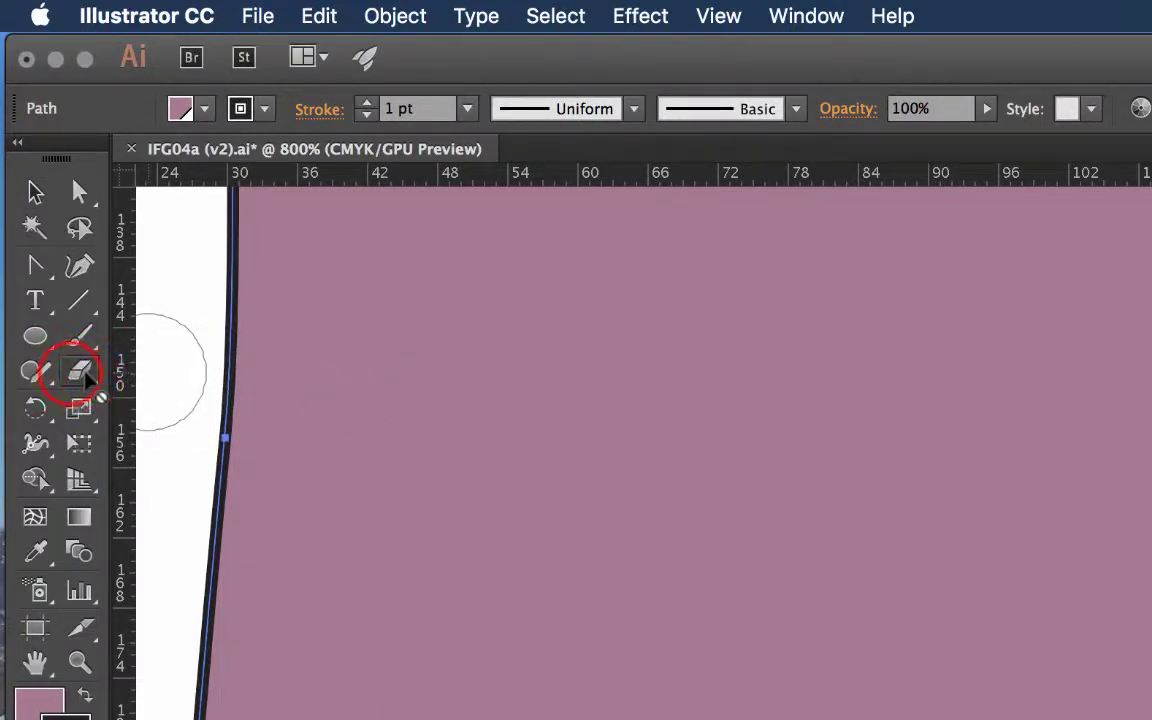
left_click_drag(71, 377, 190, 410)
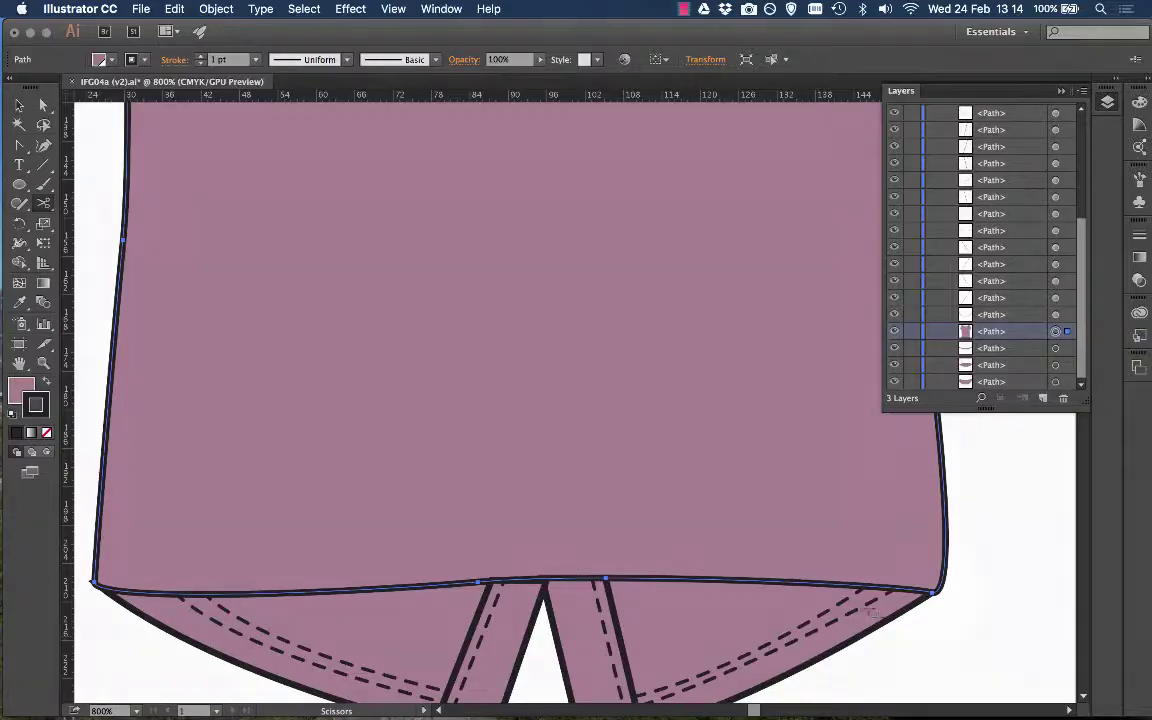
left_click(932, 592)
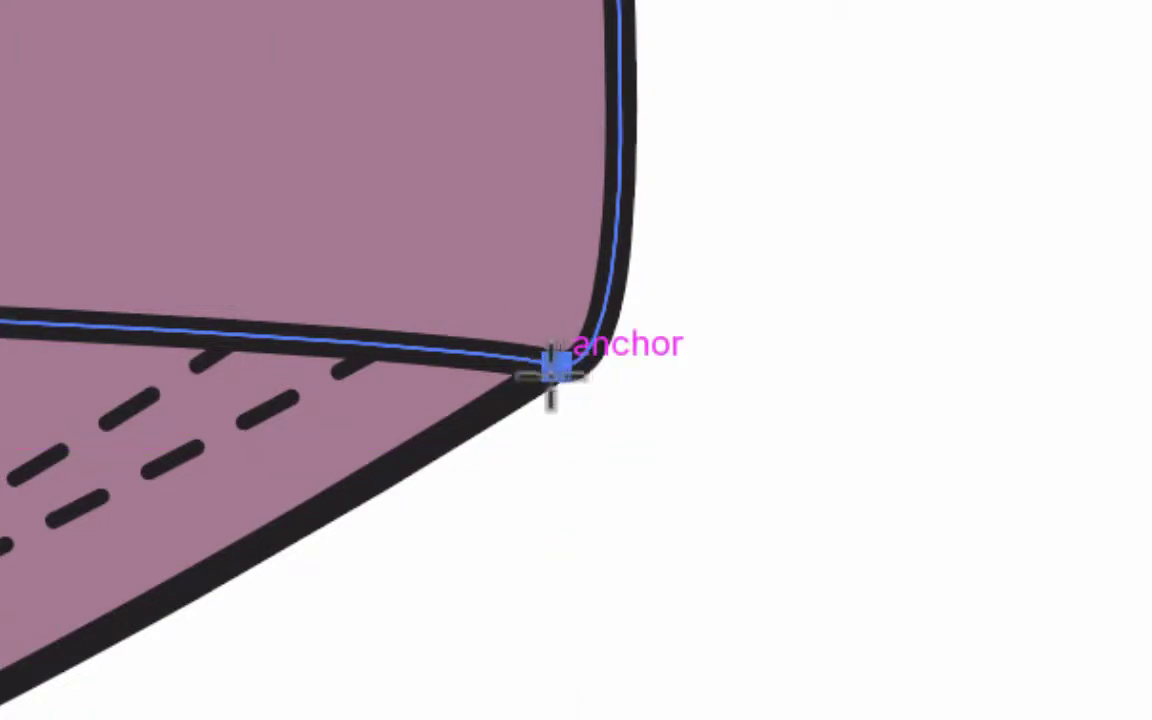
left_click(552, 372)
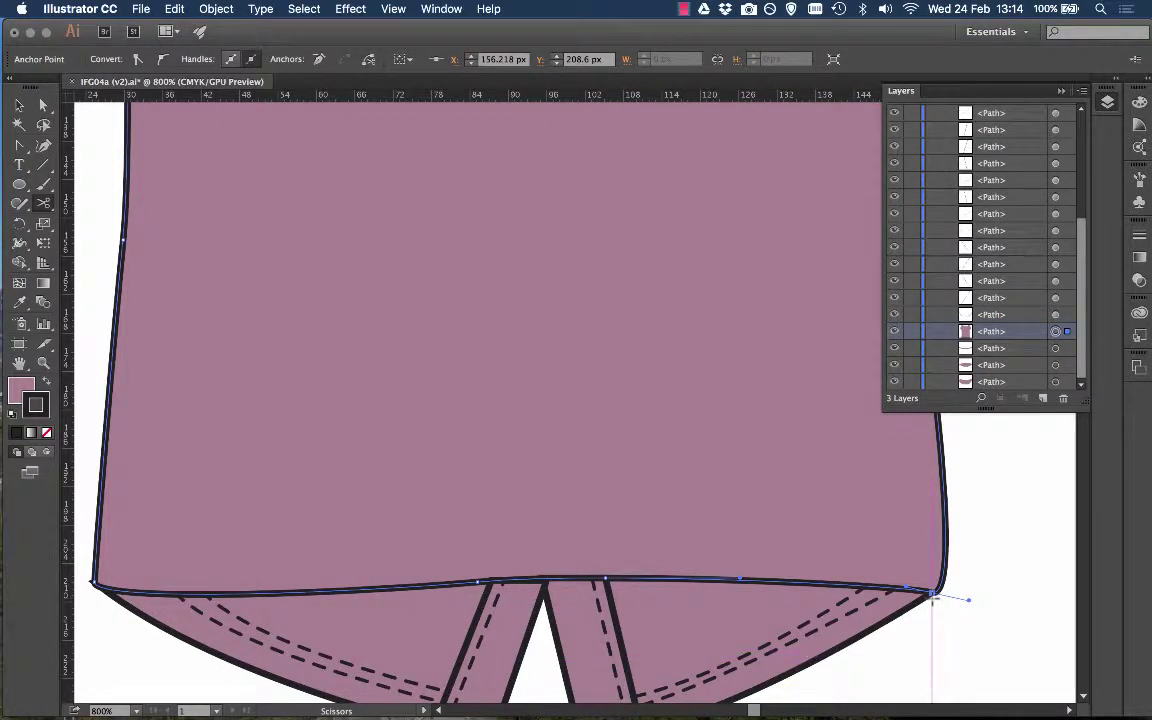
left_click(896, 589)
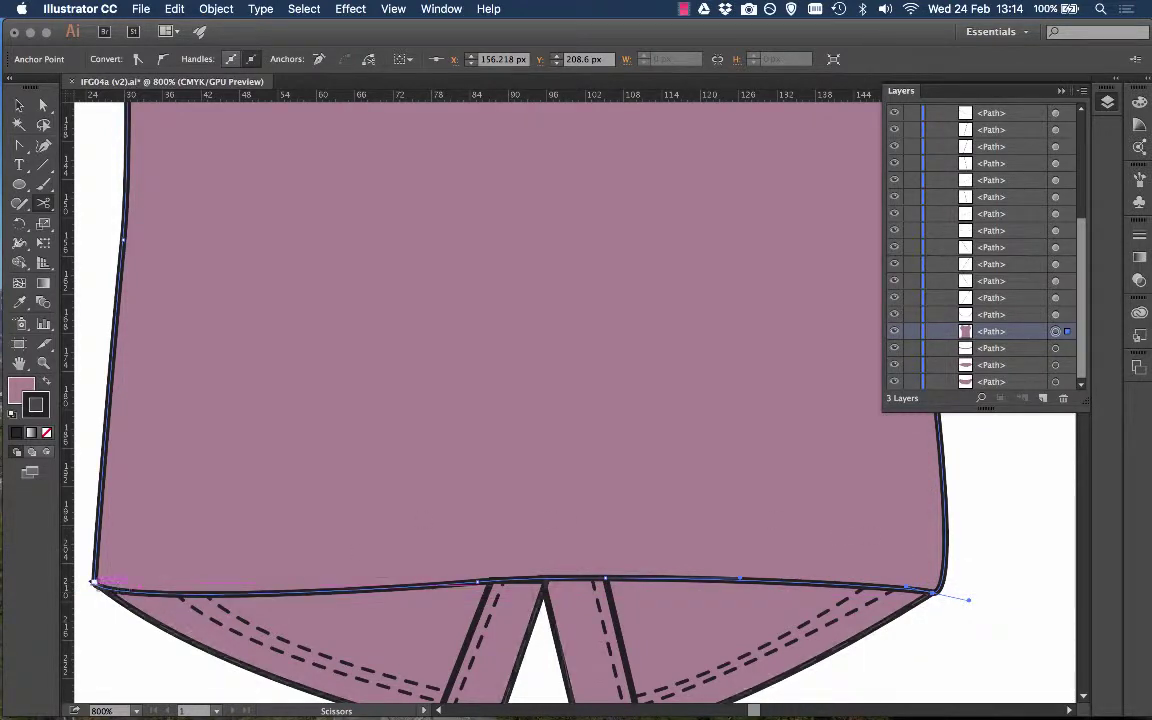
left_click(93, 580)
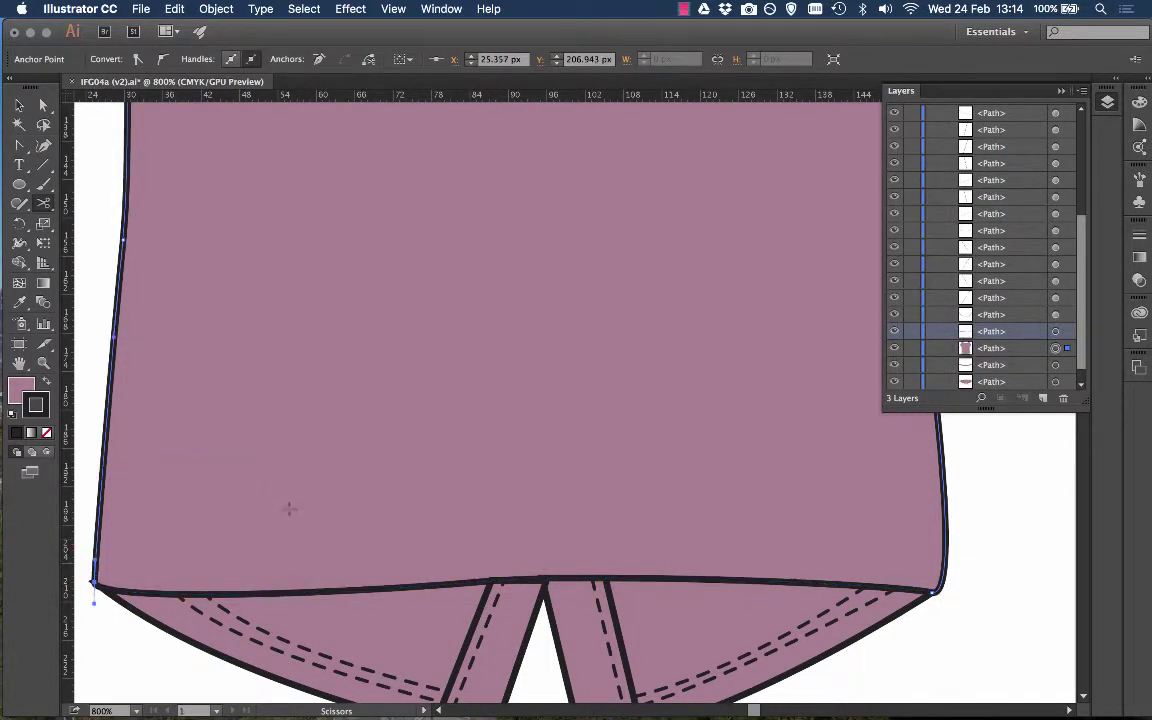
Step: Compare the separated hem path with the front body path on the artwork and in the layer list, toggling the hem path's visibility
left_click(19, 106)
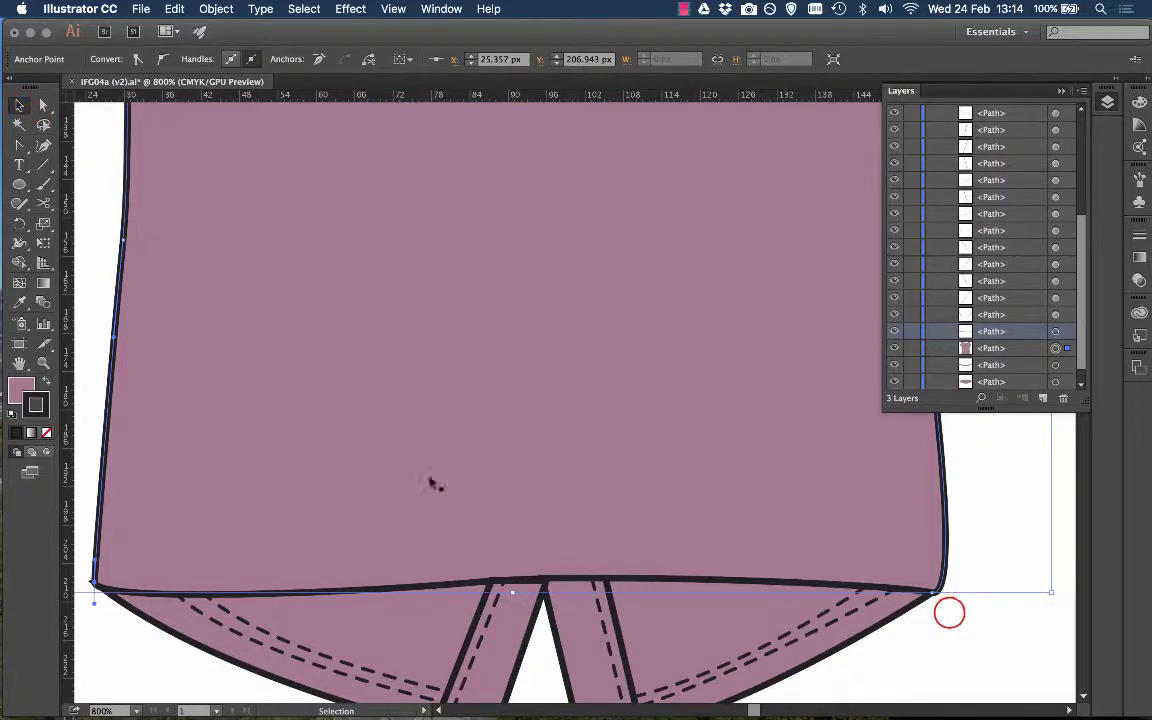
left_click(949, 615)
left_click(797, 585)
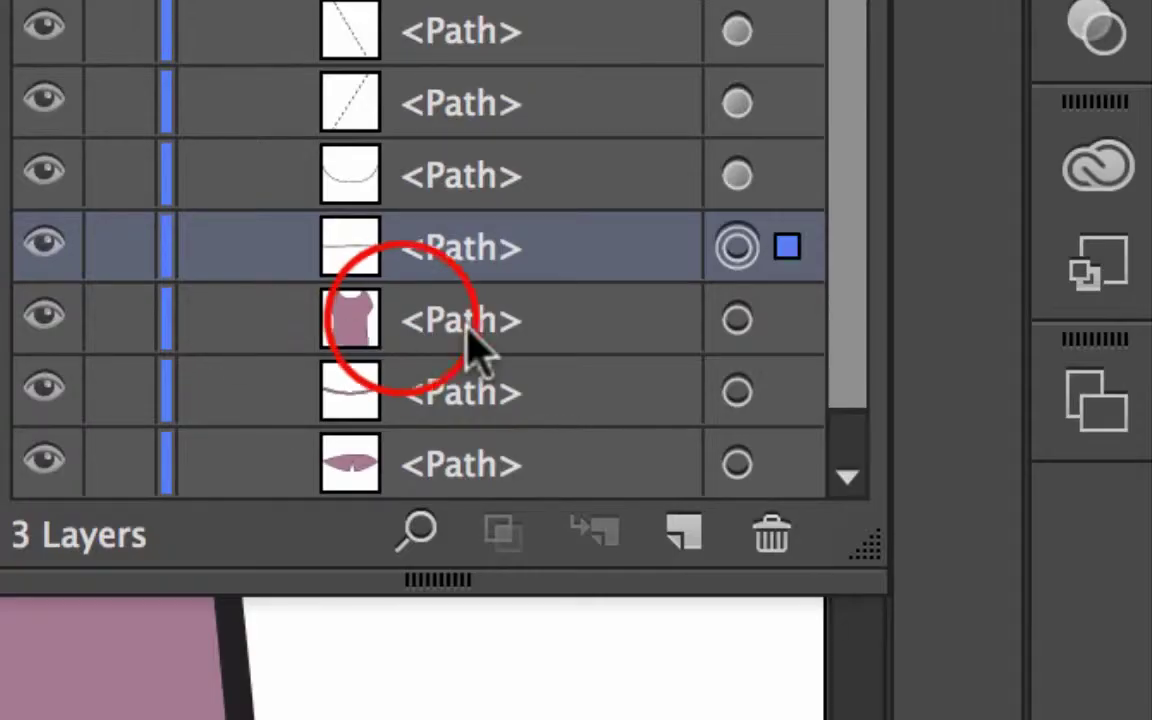
left_click(978, 346)
left_click(522, 258)
left_click(895, 332)
left_click(895, 332)
left_click(895, 332)
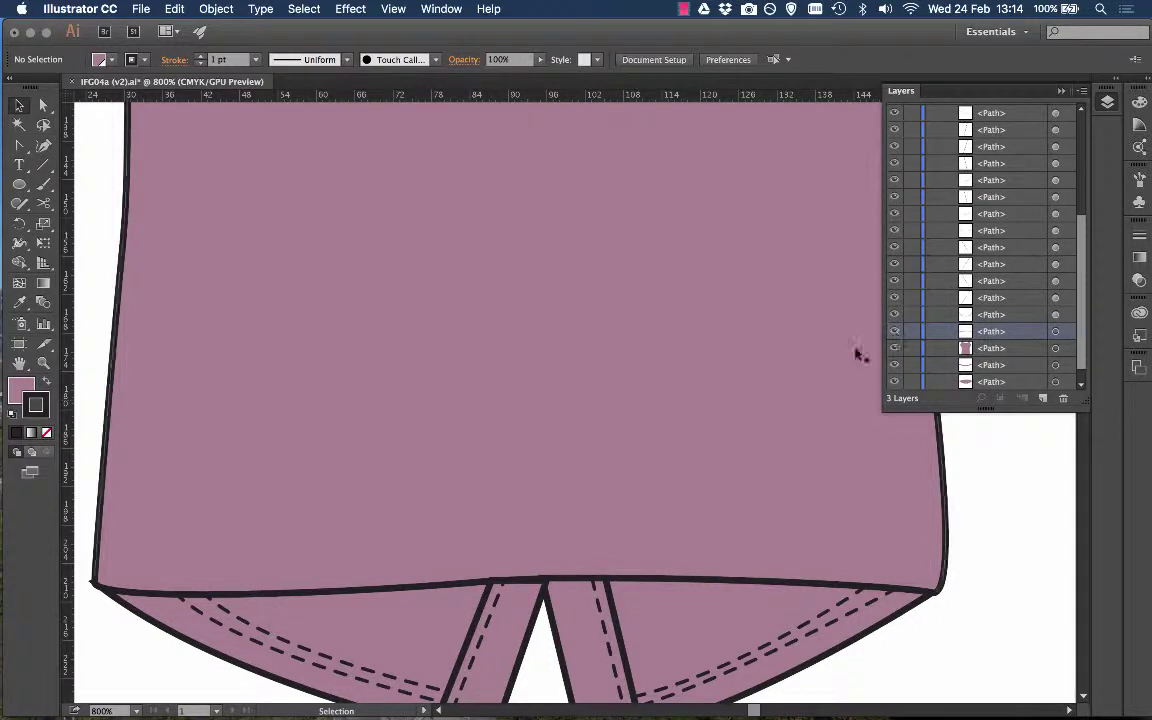
Step: Close the cut hem path with the Pen tool, adding three points above the hem between its two corners, and deselect it
left_click(742, 582)
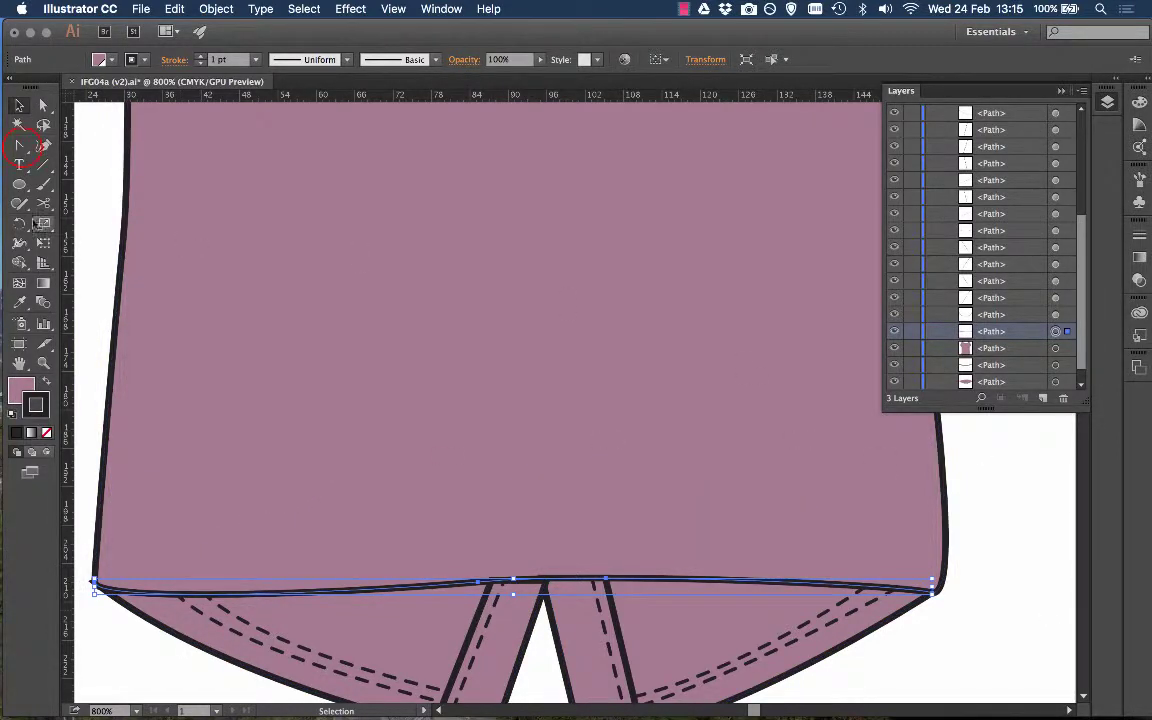
left_click_drag(19, 145, 57, 150)
left_click(91, 583)
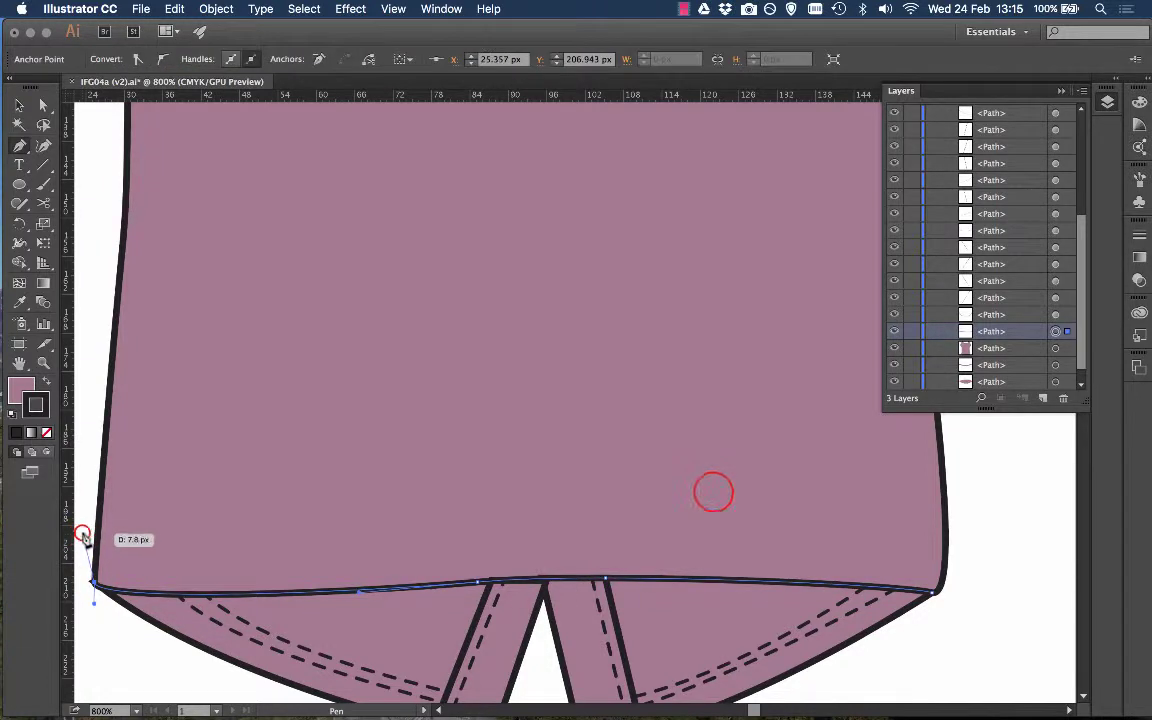
left_click(80, 531)
left_click(712, 492)
left_click(998, 564)
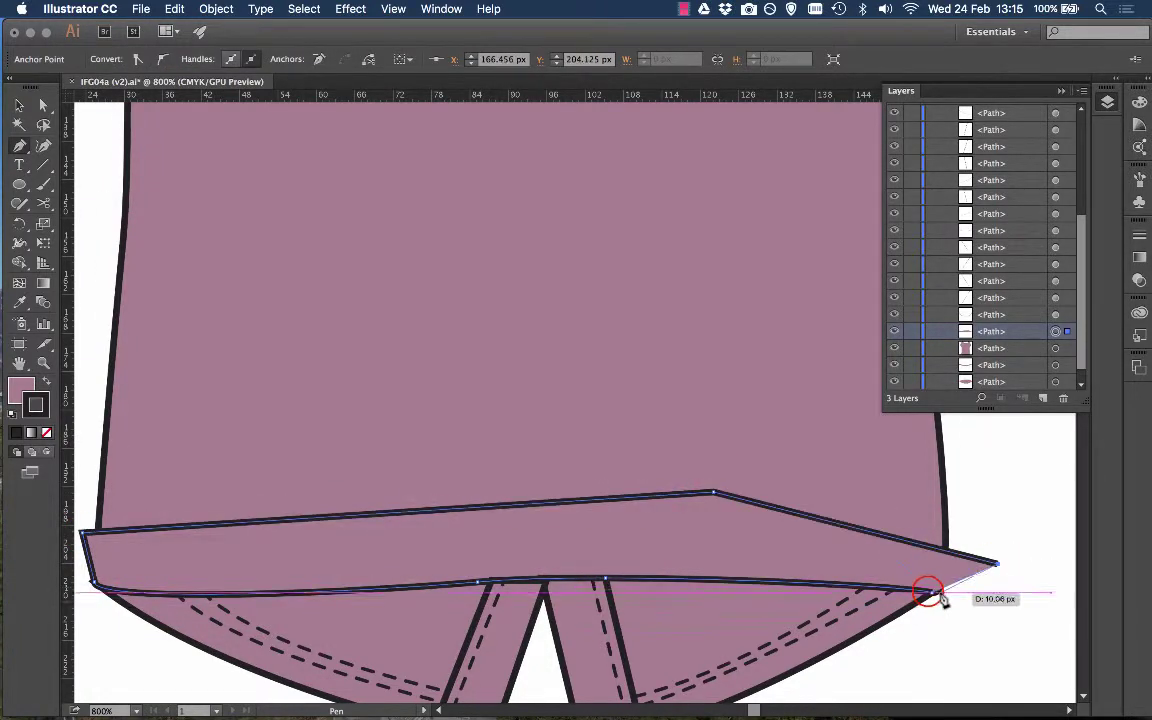
left_click(933, 592)
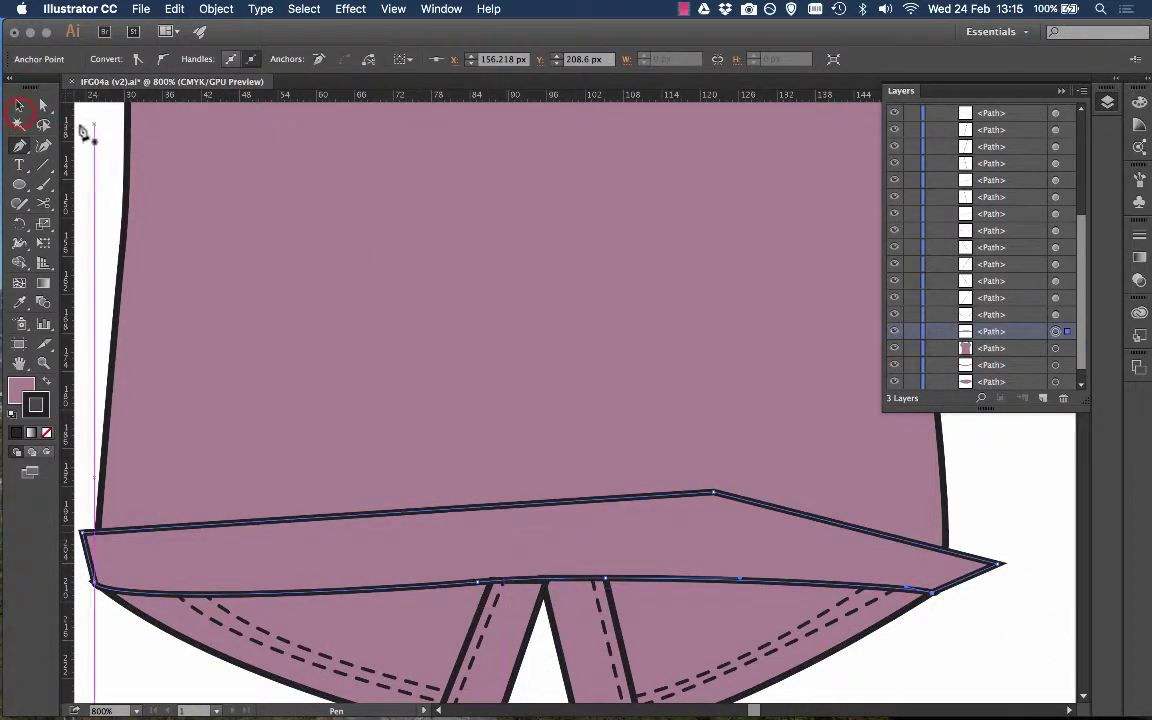
left_click(19, 105)
left_click(1028, 502)
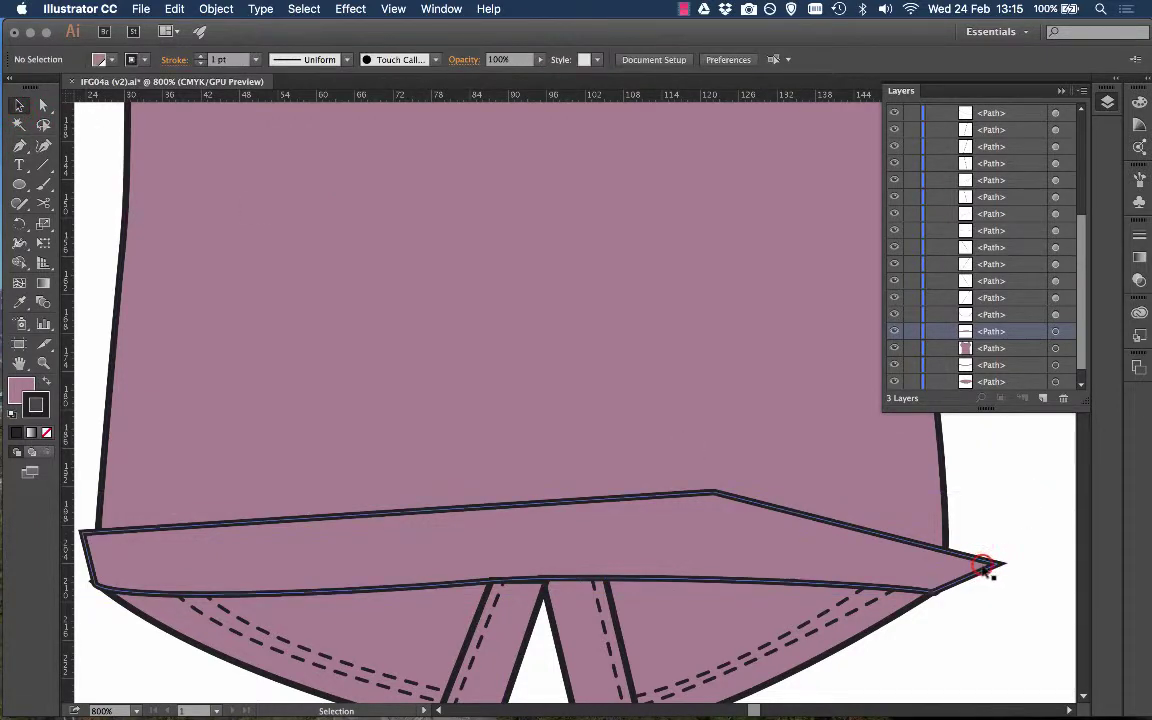
Step: Select the closed hem shape, show its appearance attributes, and add a new stroke to it
left_click(983, 564)
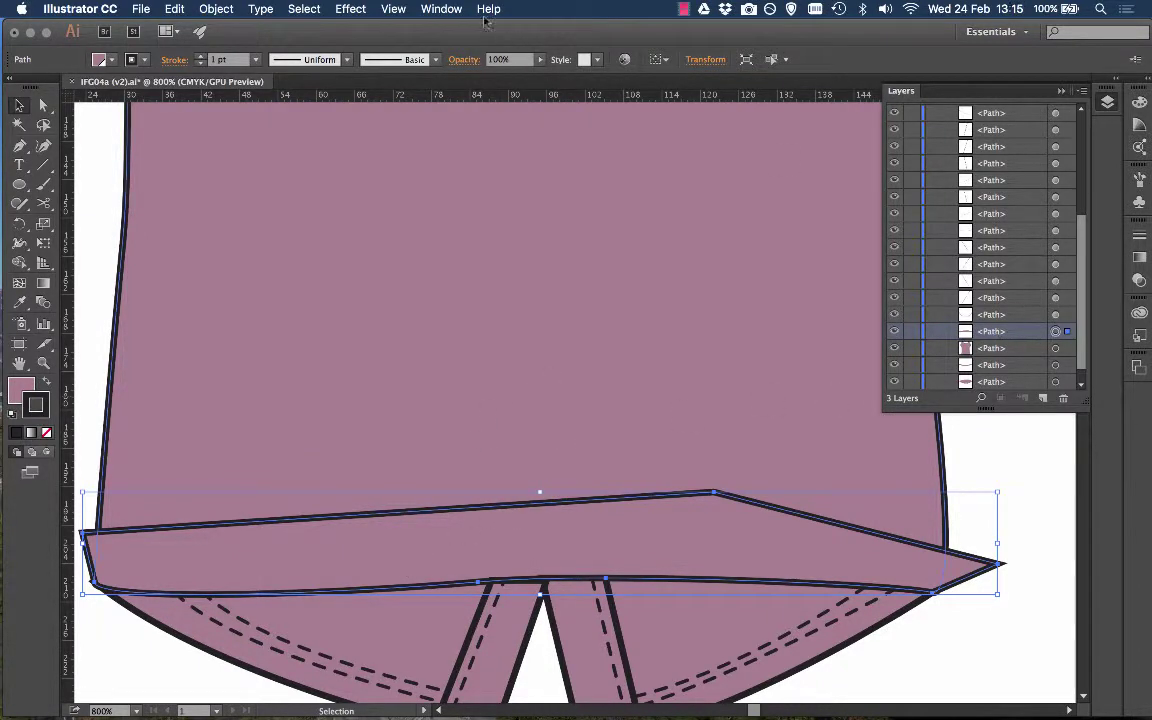
left_click(441, 8)
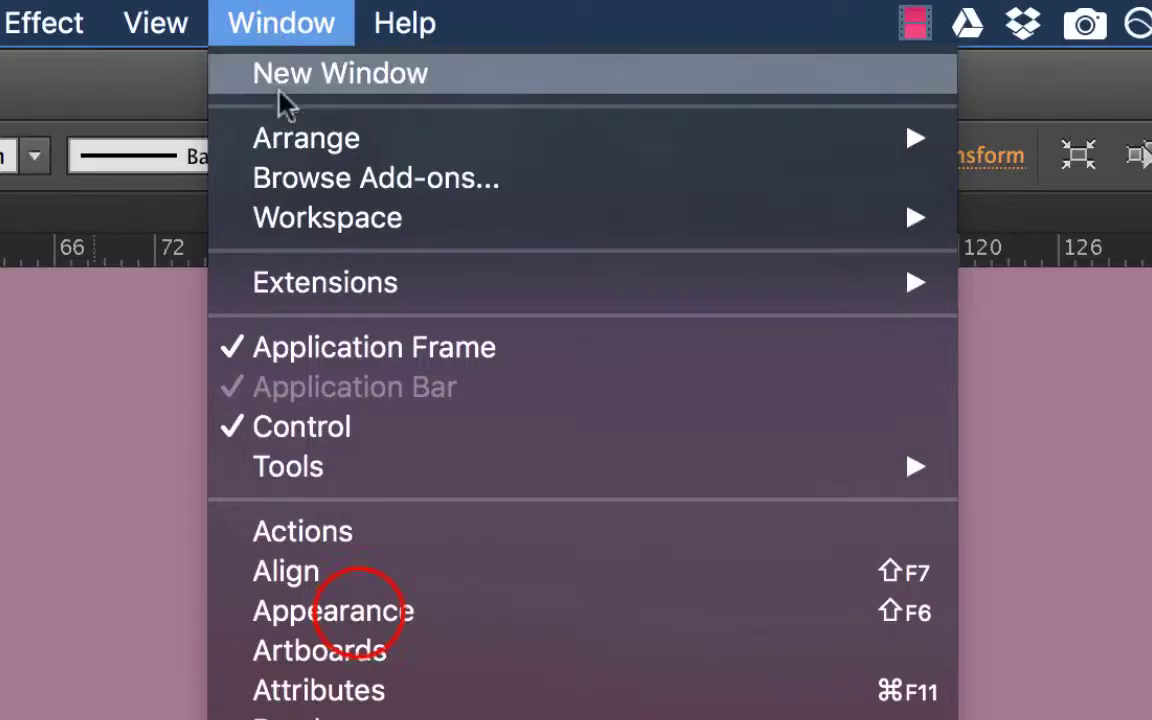
left_click(368, 609)
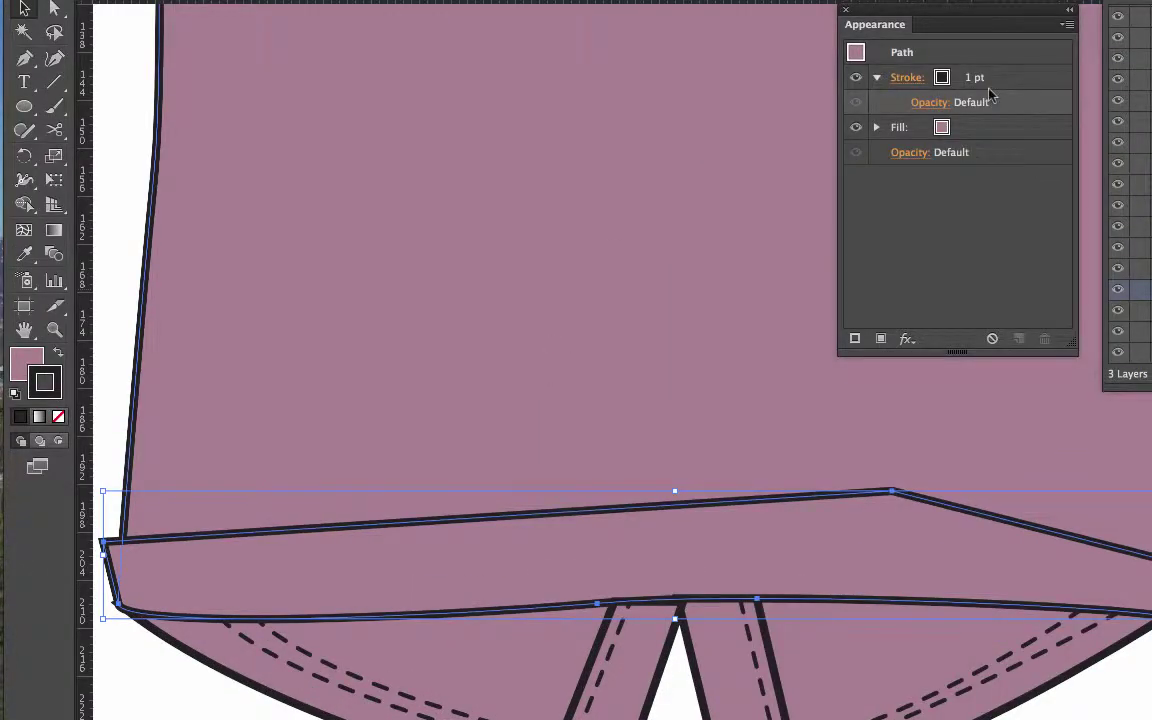
left_click(855, 341)
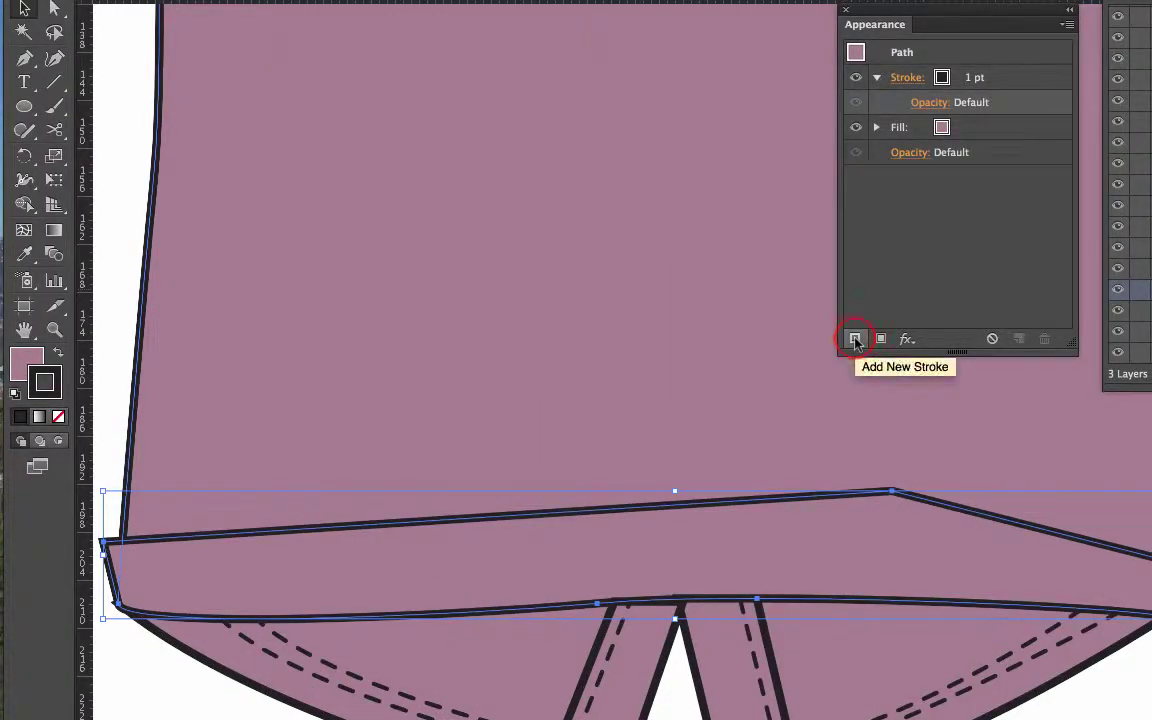
left_click(855, 78)
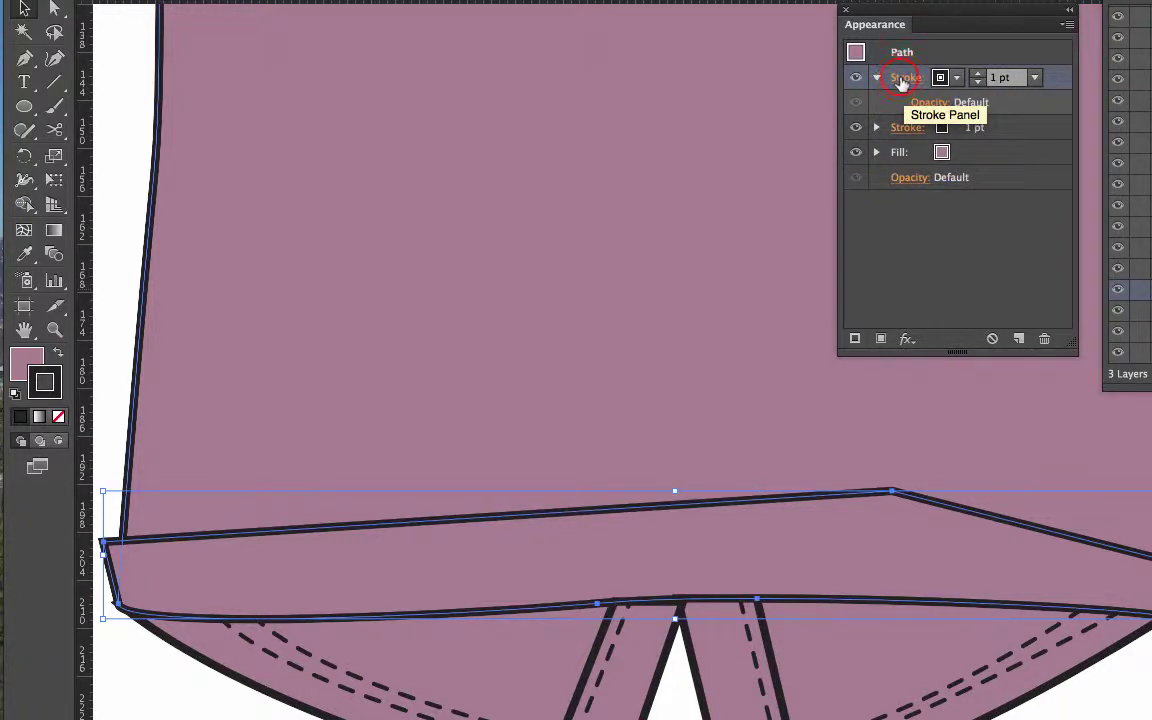
Step: Format the added stroke as a 0.5 pt dashed line aligned to the inside of the hem shape
left_click(900, 80)
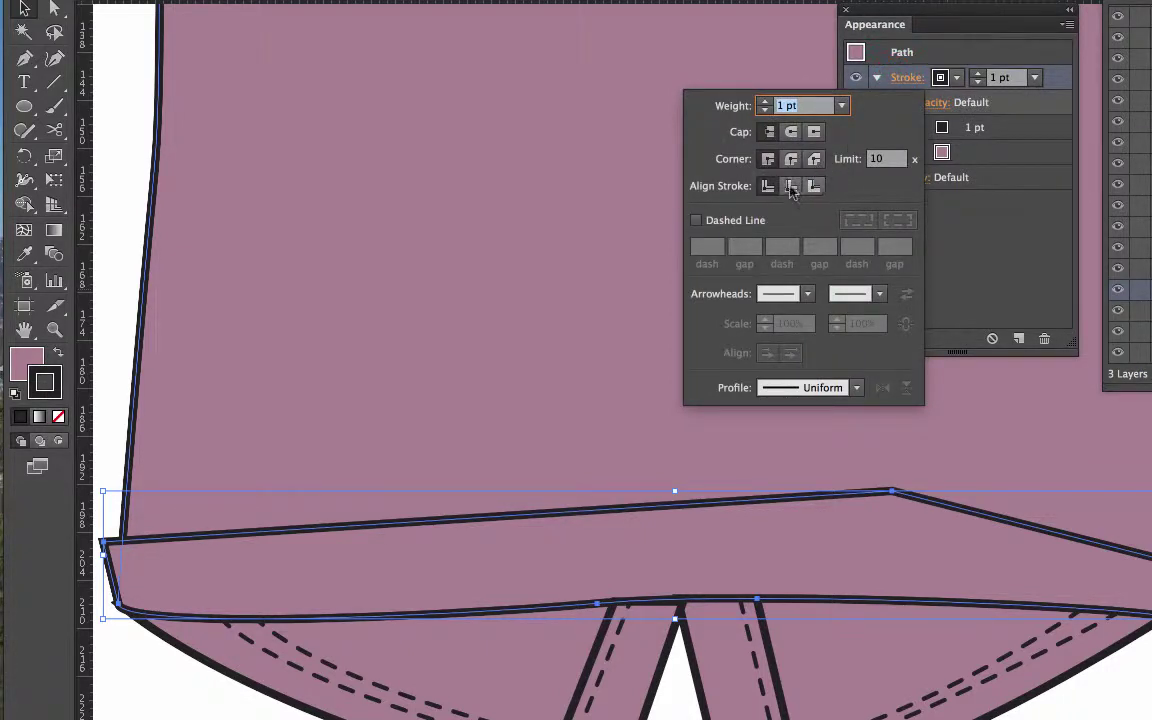
left_click(790, 187)
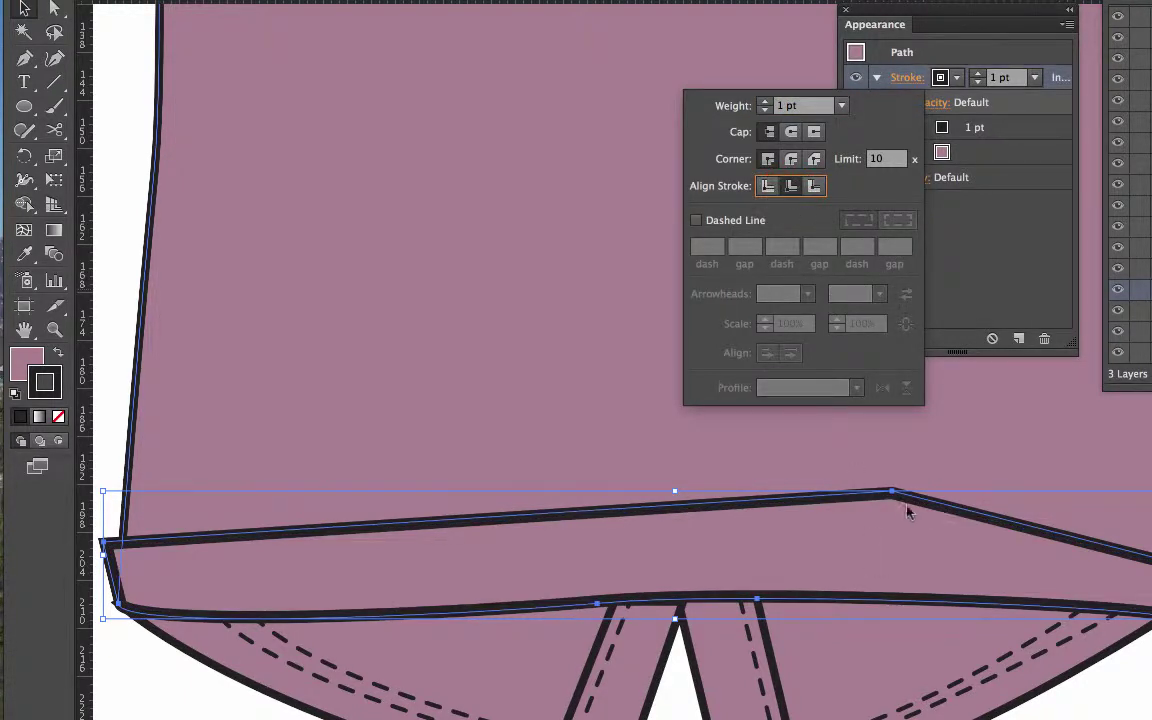
left_click(697, 221)
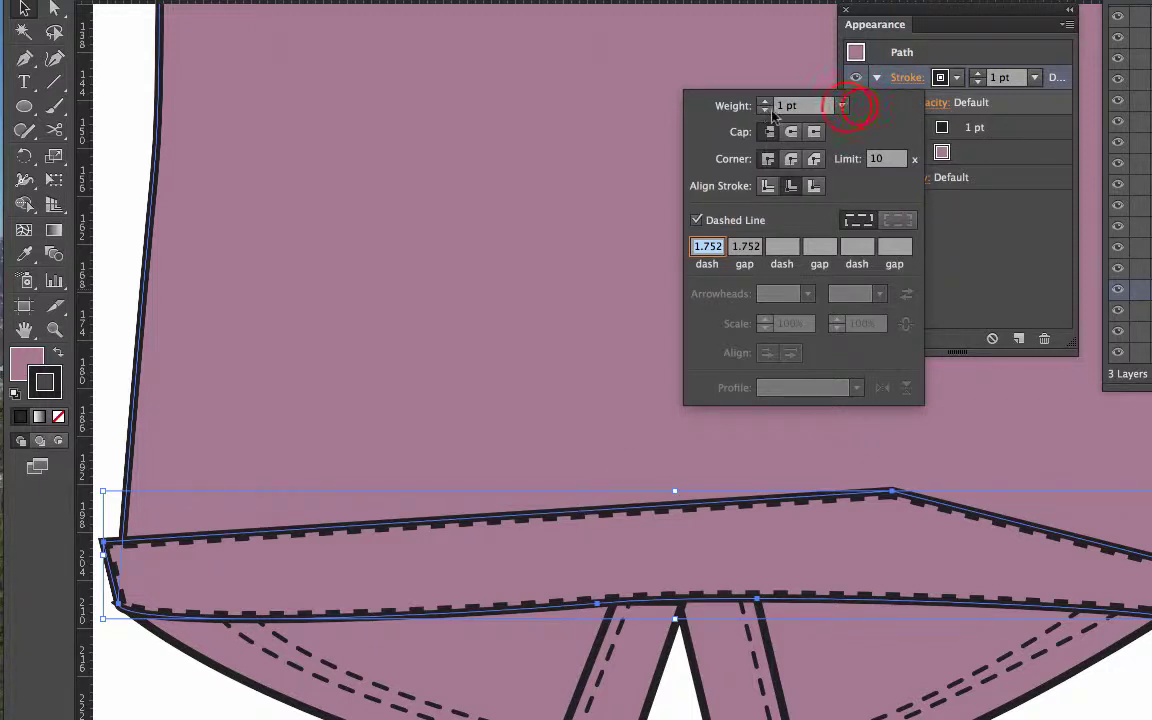
left_click(843, 105)
left_click(871, 150)
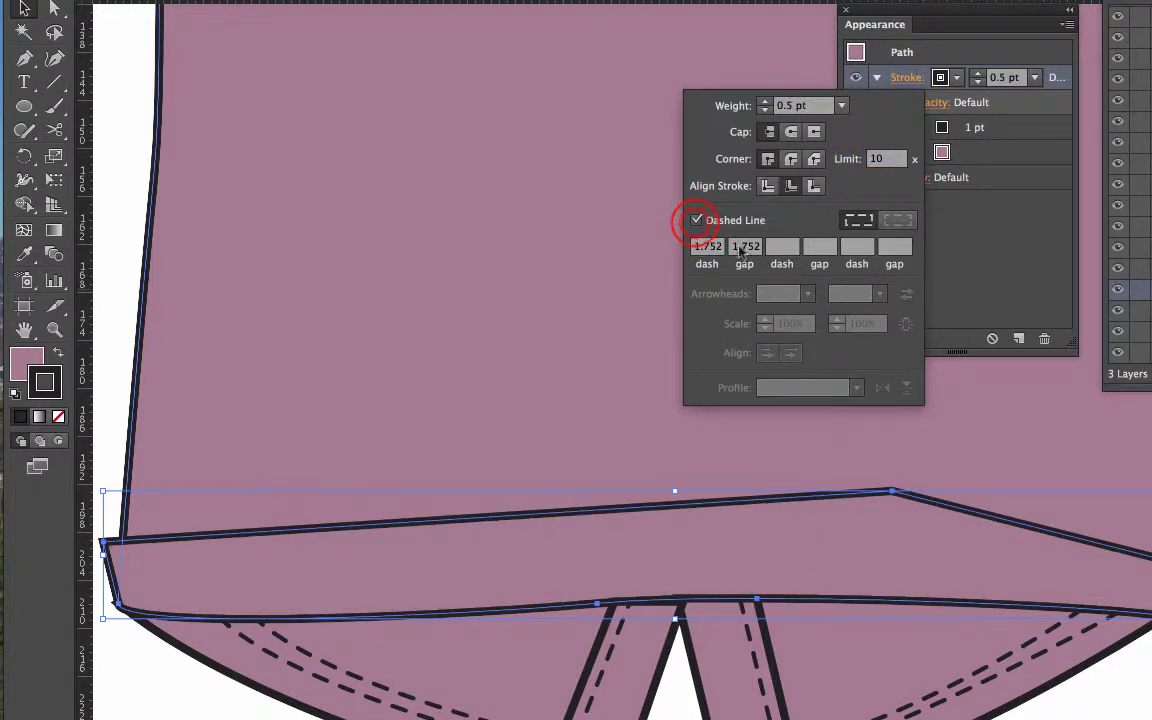
left_click(696, 220)
left_click(696, 220)
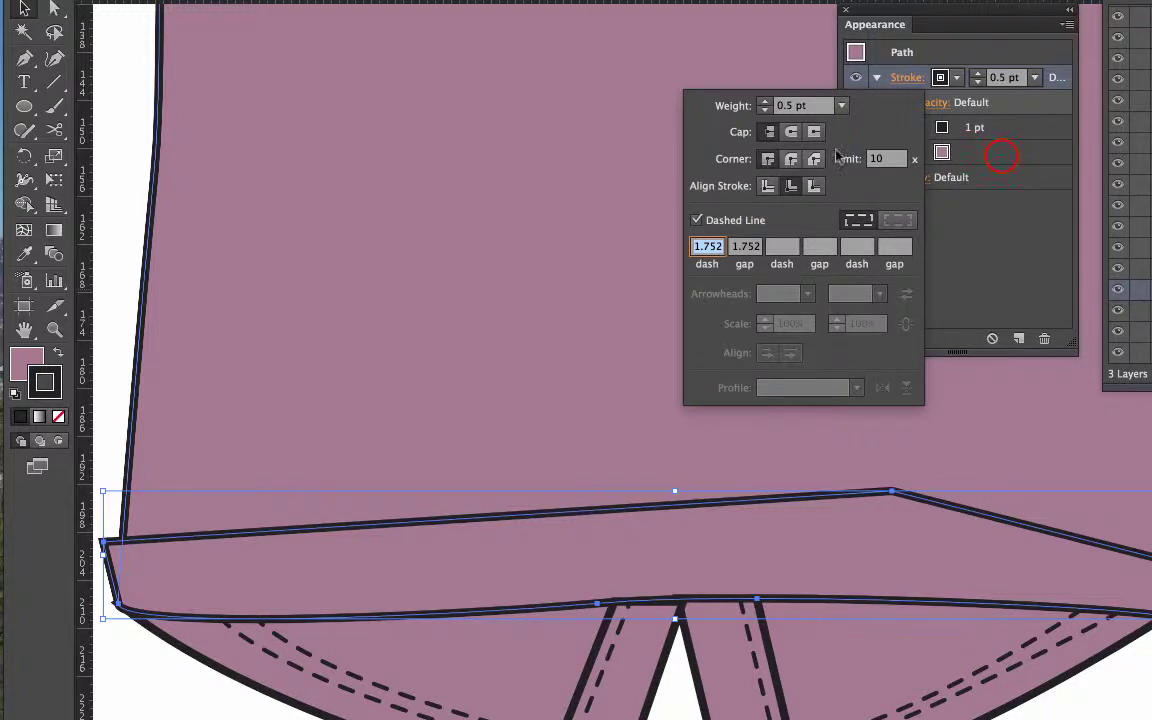
left_click(1003, 156)
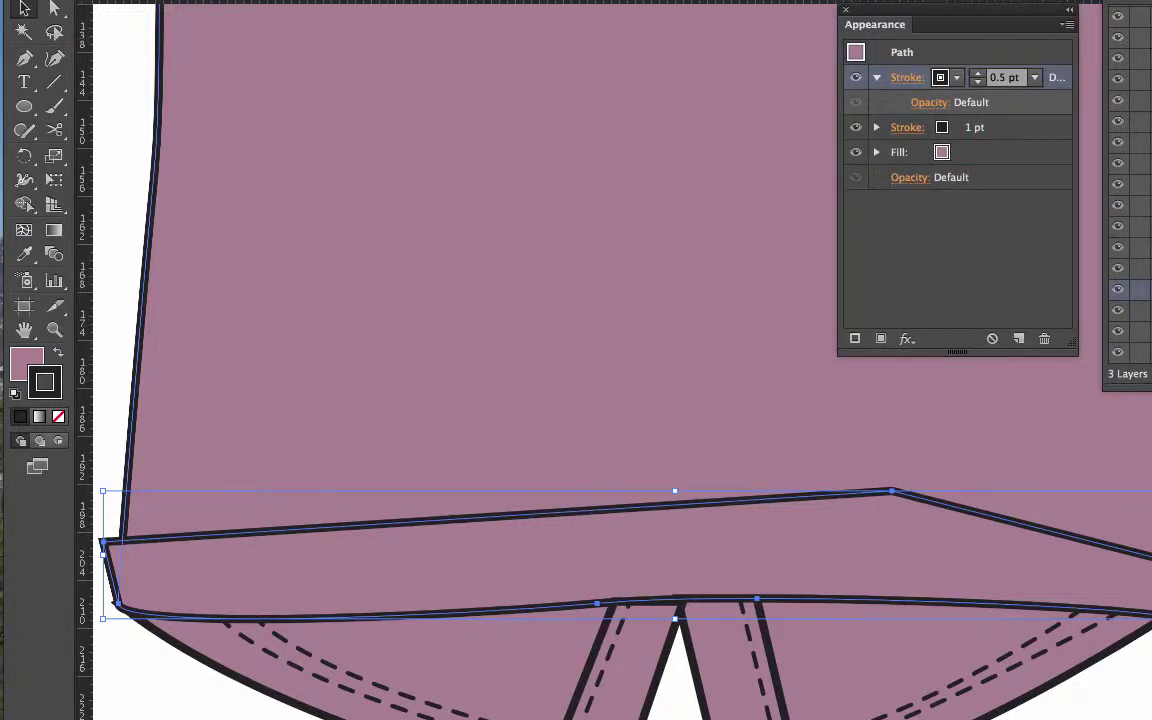
Step: Apply an Offset Path effect of -3 px with miter joins to the dashed stroke, checking it in the preview
left_click(440, 2)
mouse_move(491, 90)
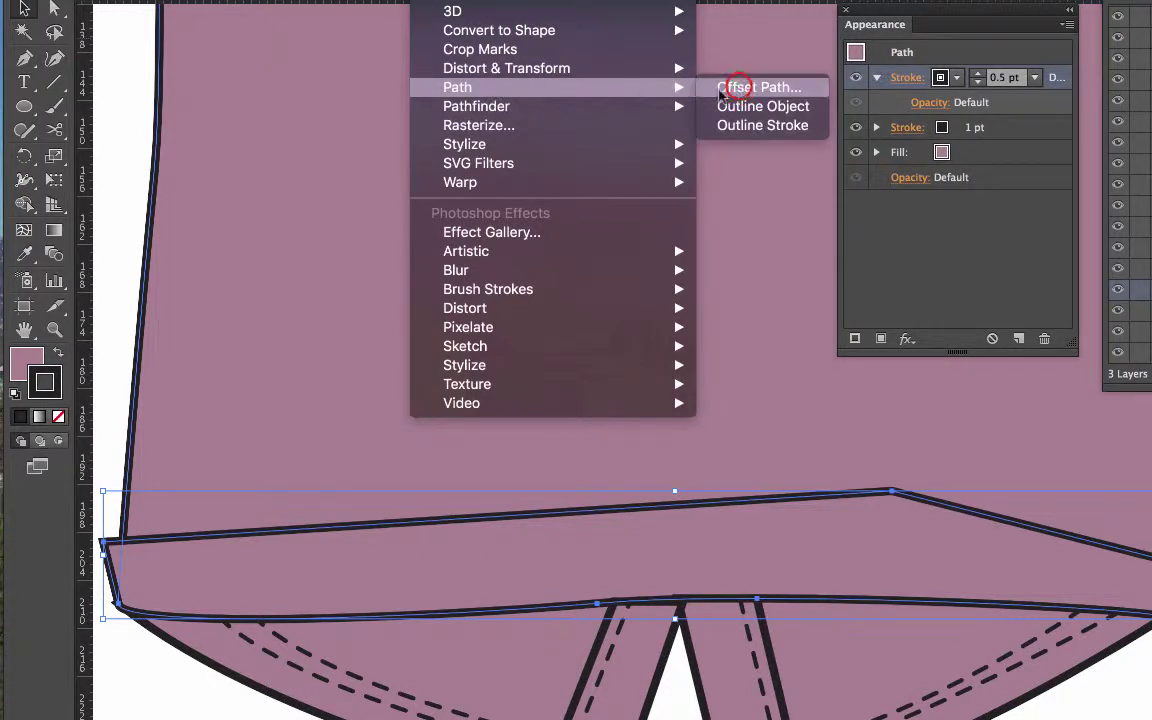
left_click(735, 88)
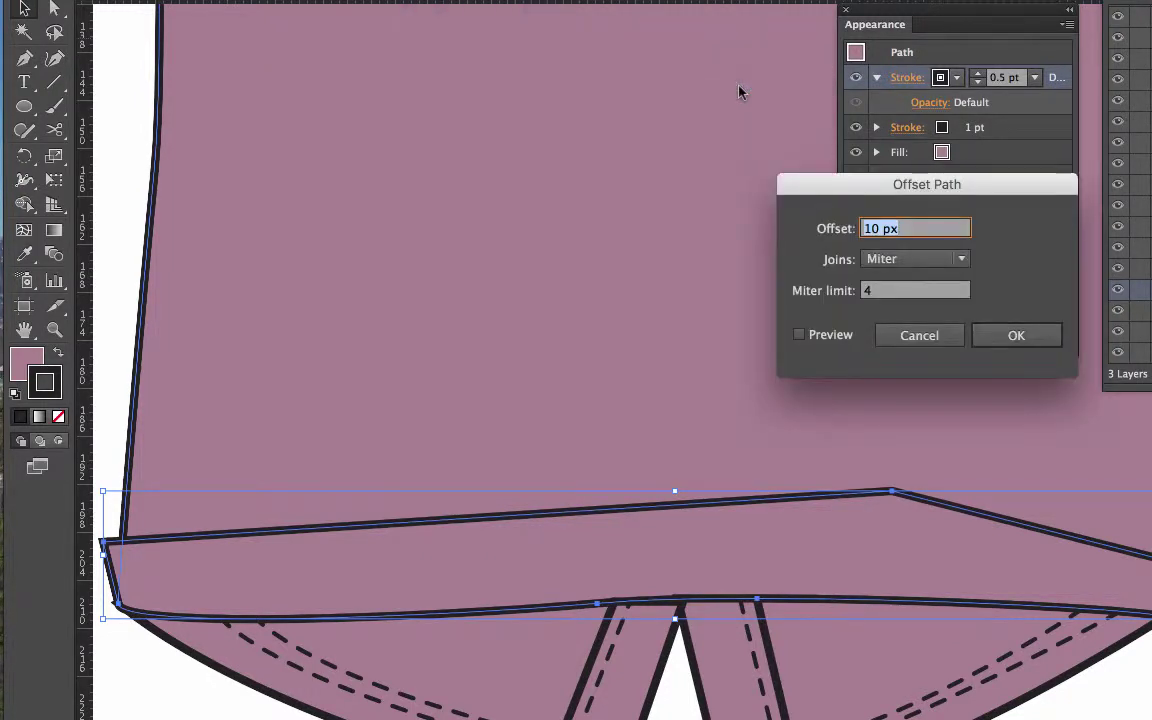
left_click(800, 335)
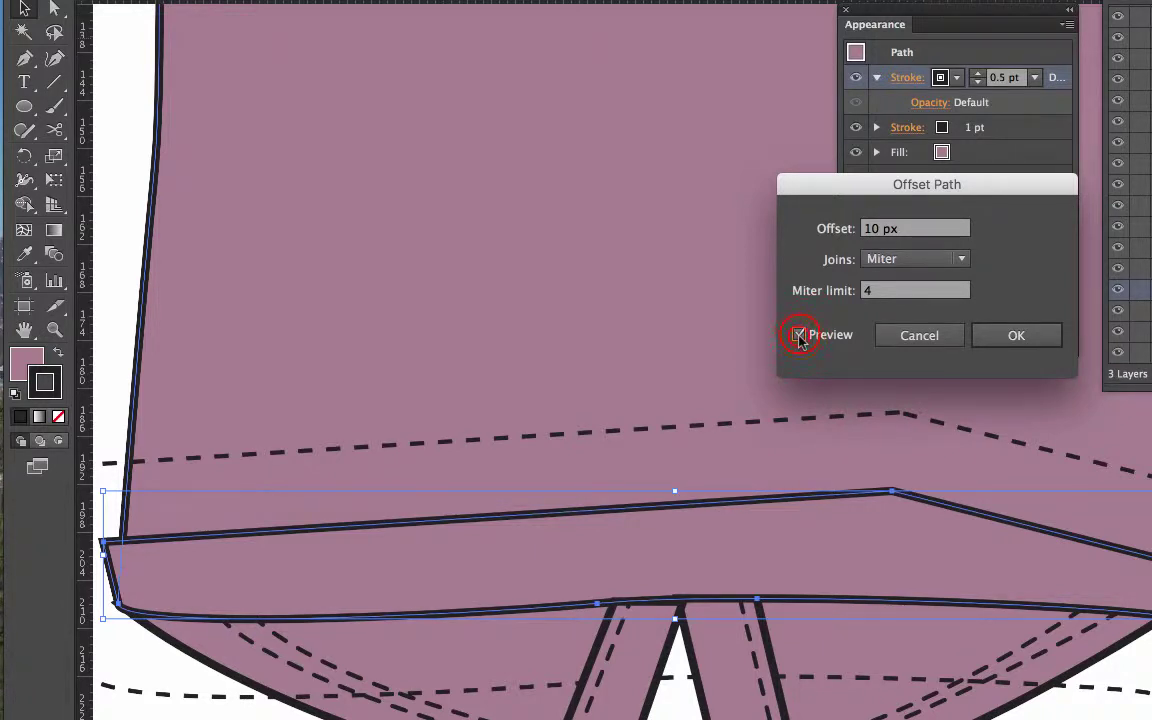
left_click_drag(940, 227, 843, 229)
type("-3")
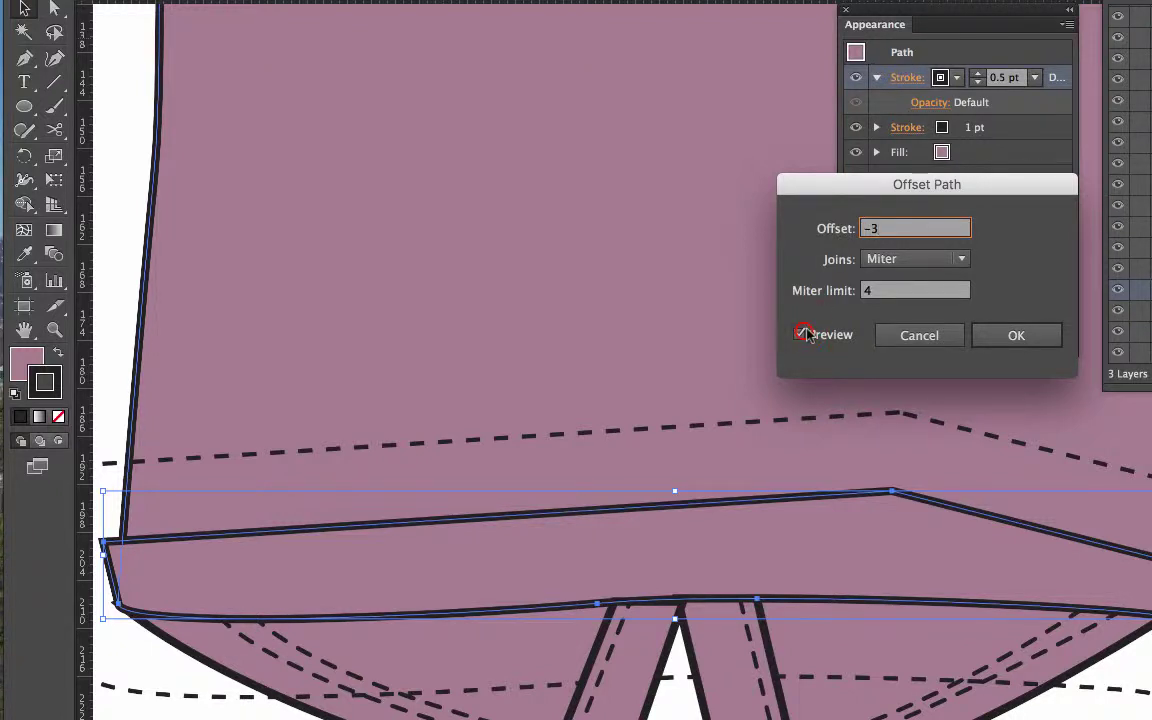
left_click(804, 334)
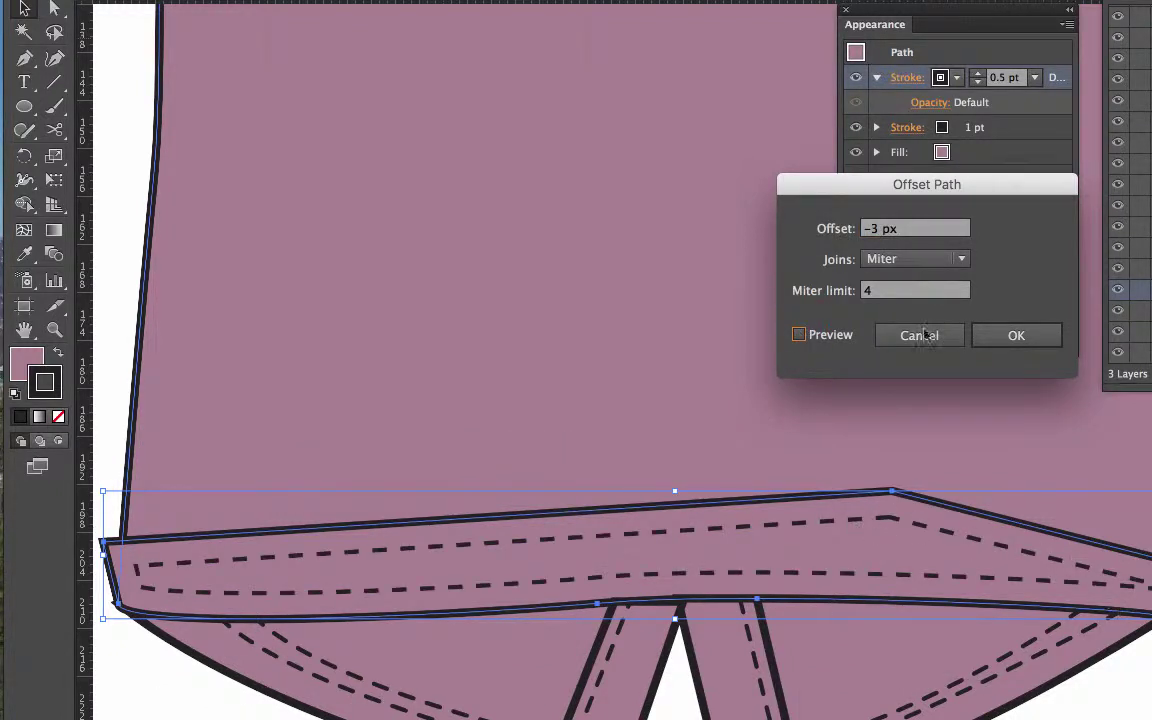
left_click(1000, 335)
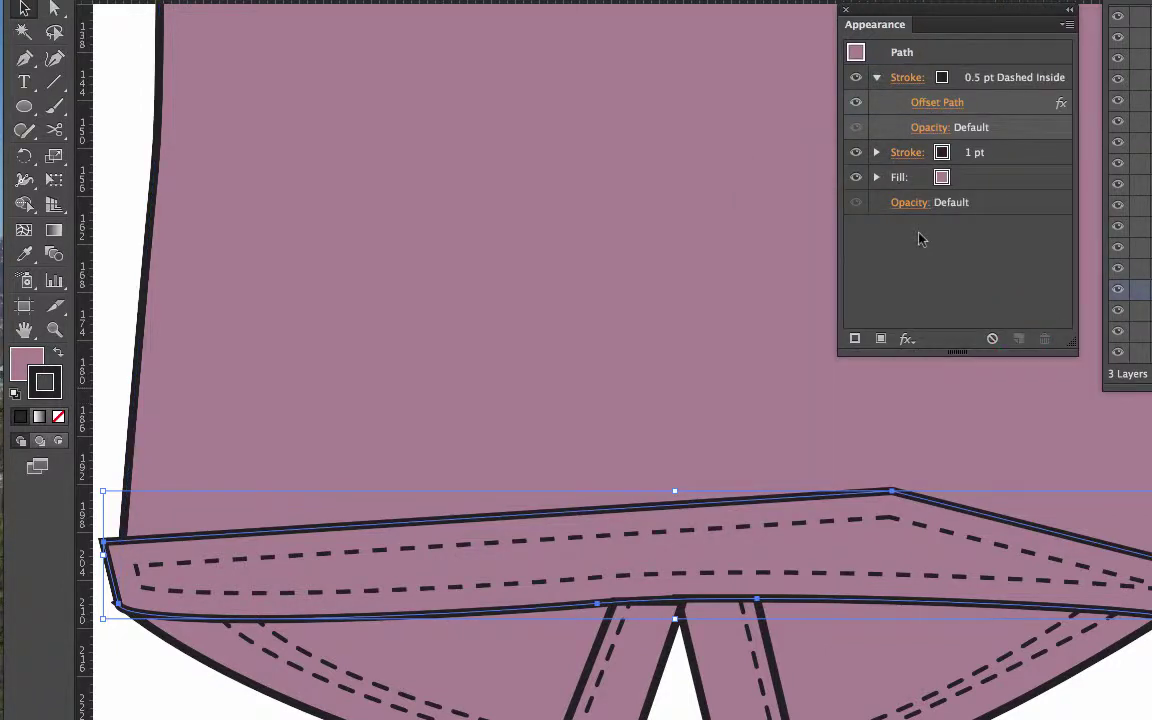
Step: Add another stroke to the hem shape and make it 0.5 pt, dashed and aligned to the inside
left_click(856, 339)
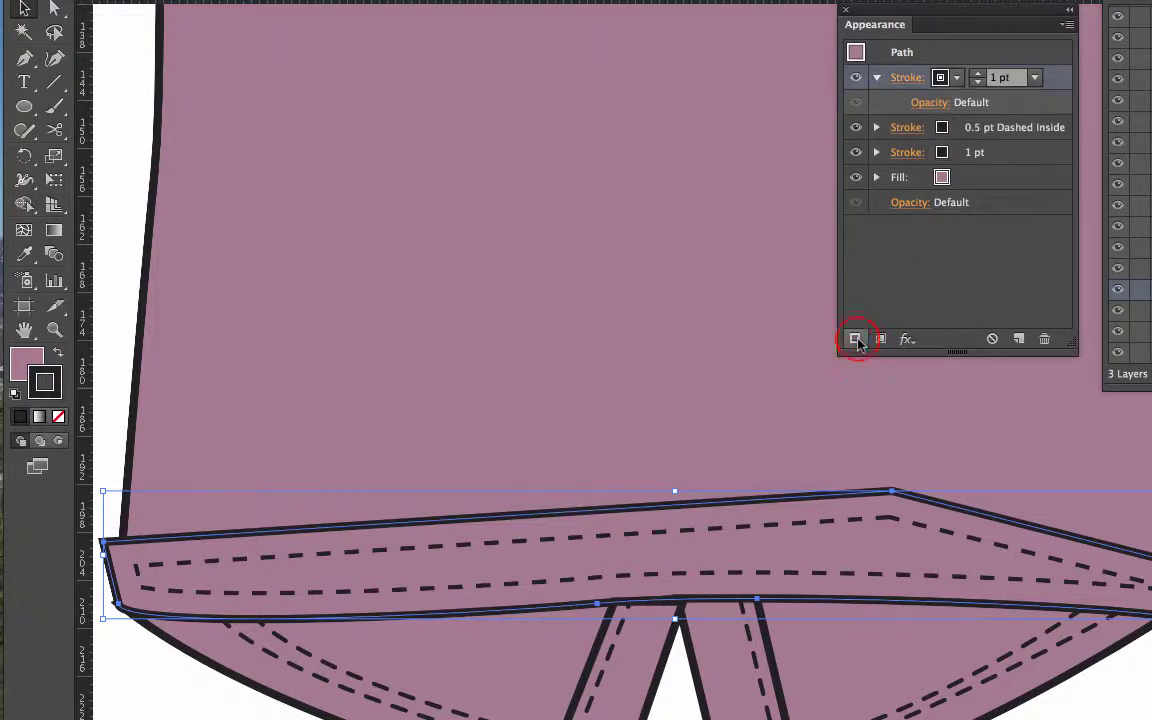
left_click(900, 77)
left_click(841, 106)
left_click(852, 147)
left_click(791, 186)
left_click(697, 220)
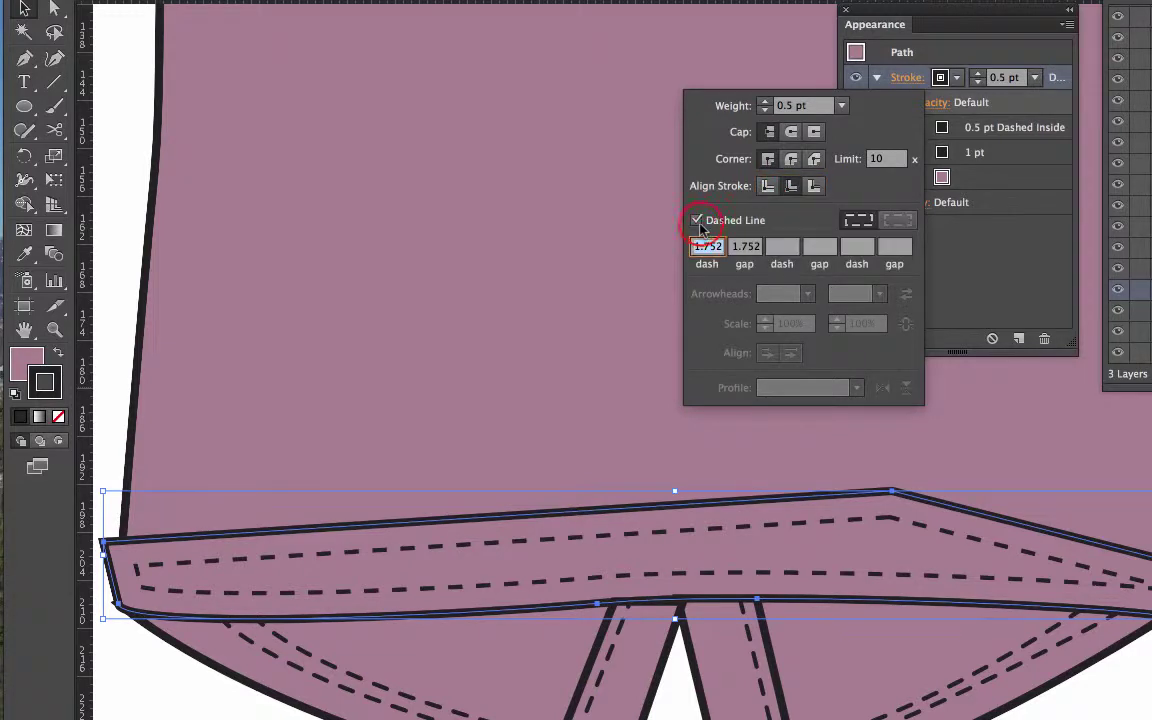
left_click(966, 273)
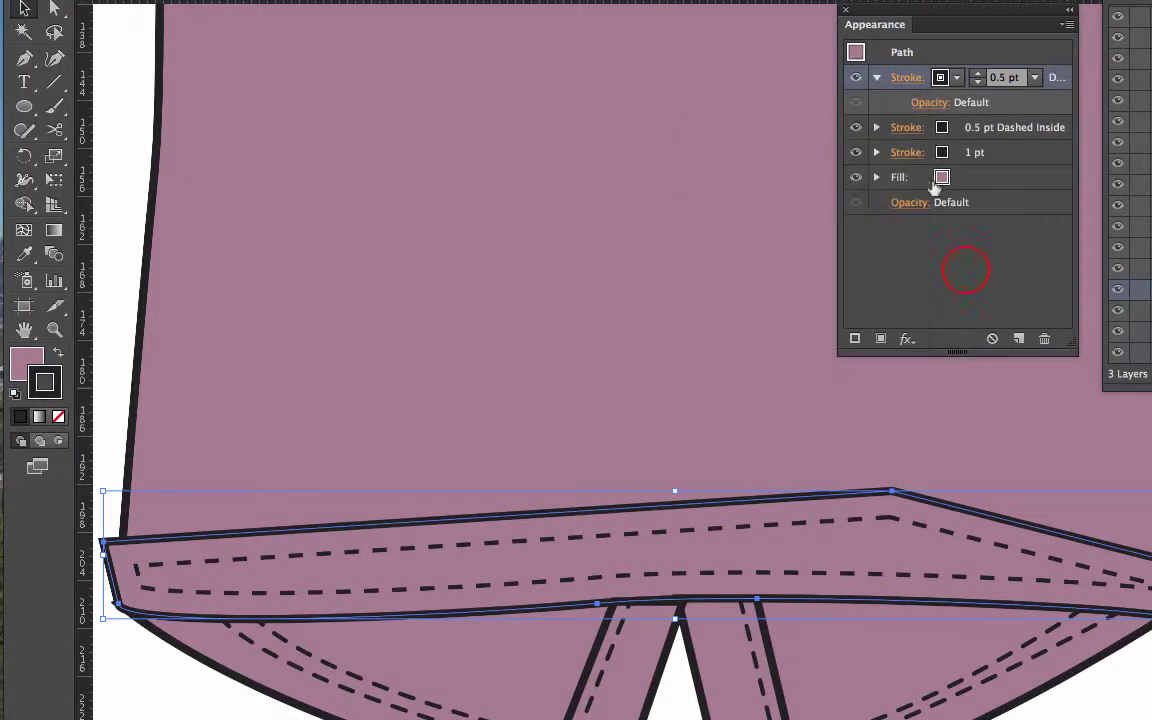
Step: Apply an Offset Path effect of -4 px with miter joins to the second dashed stroke, previewing it, and deselect the hem shape
left_click(440, 2)
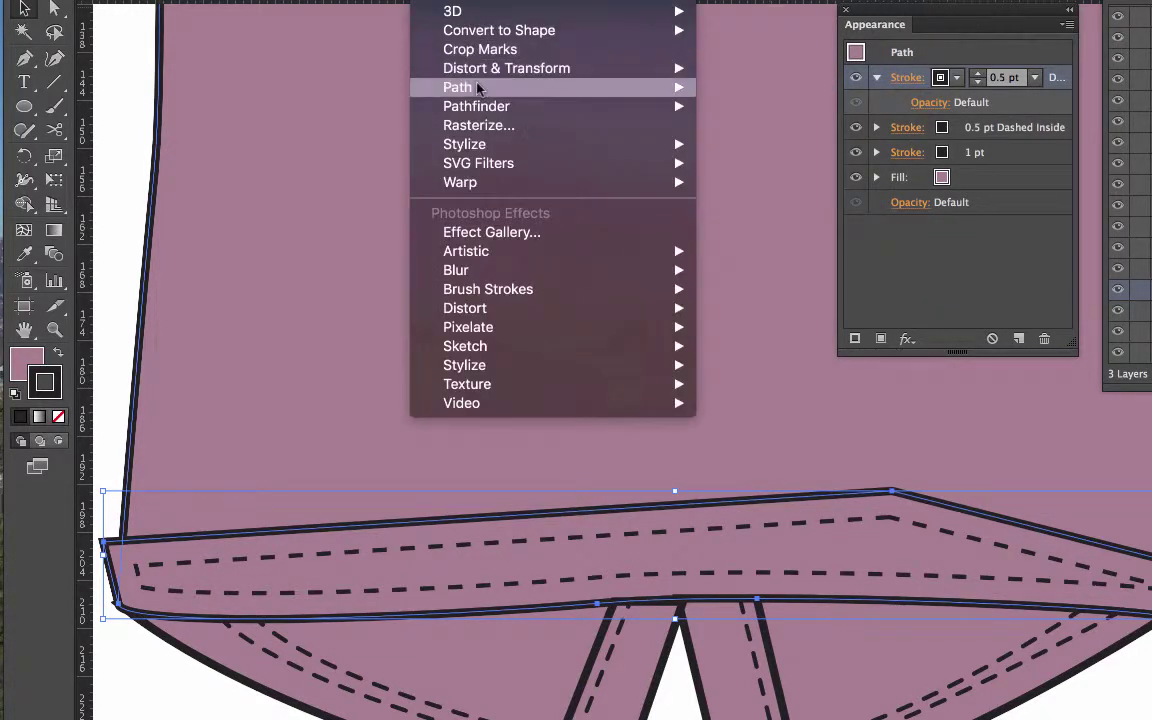
mouse_move(478, 87)
left_click(743, 87)
left_click(745, 88)
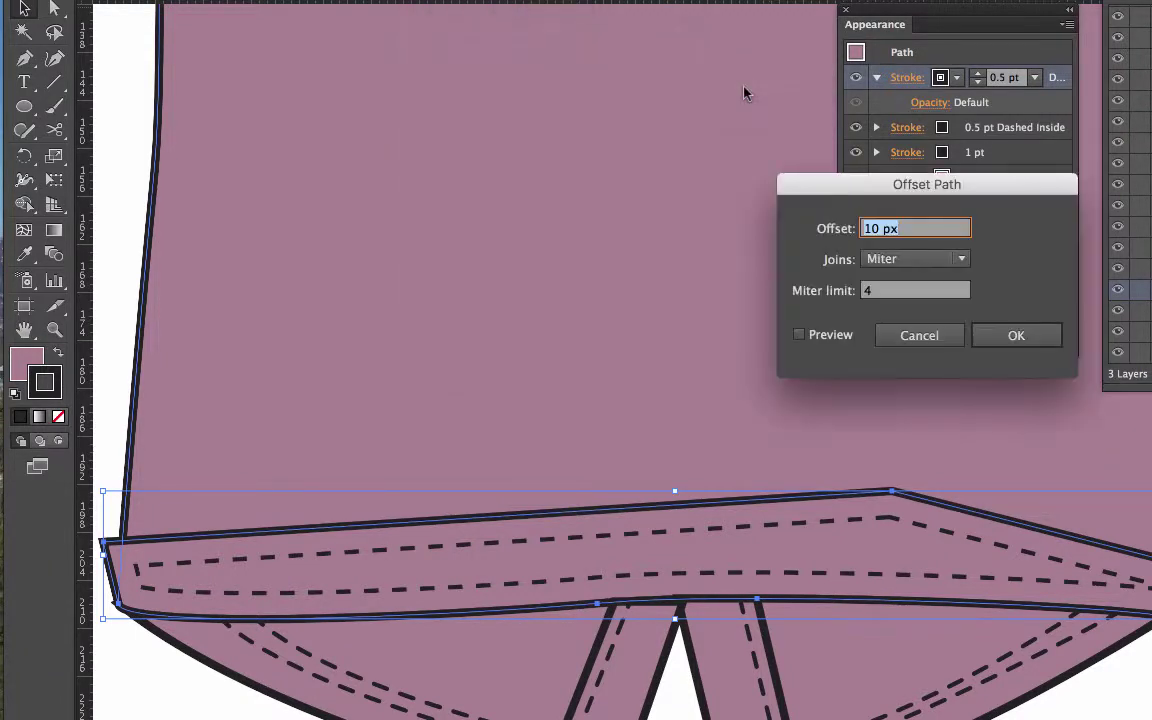
type("-4")
left_click(799, 335)
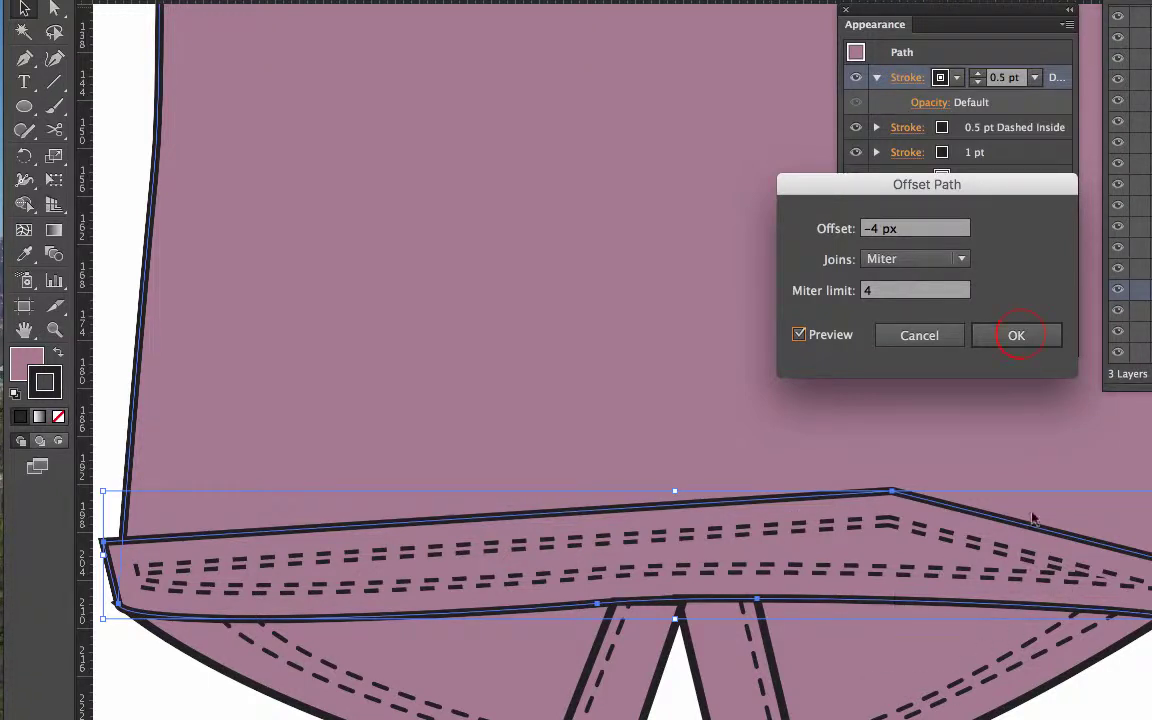
left_click(1018, 336)
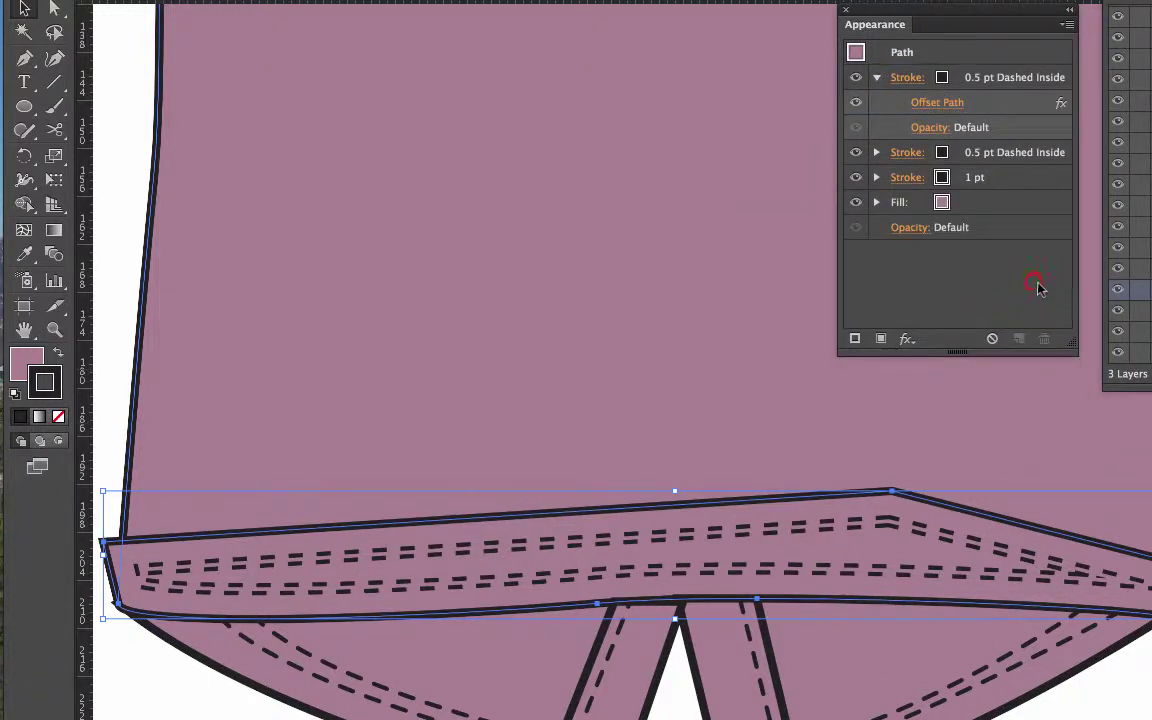
key("super+shift+a")
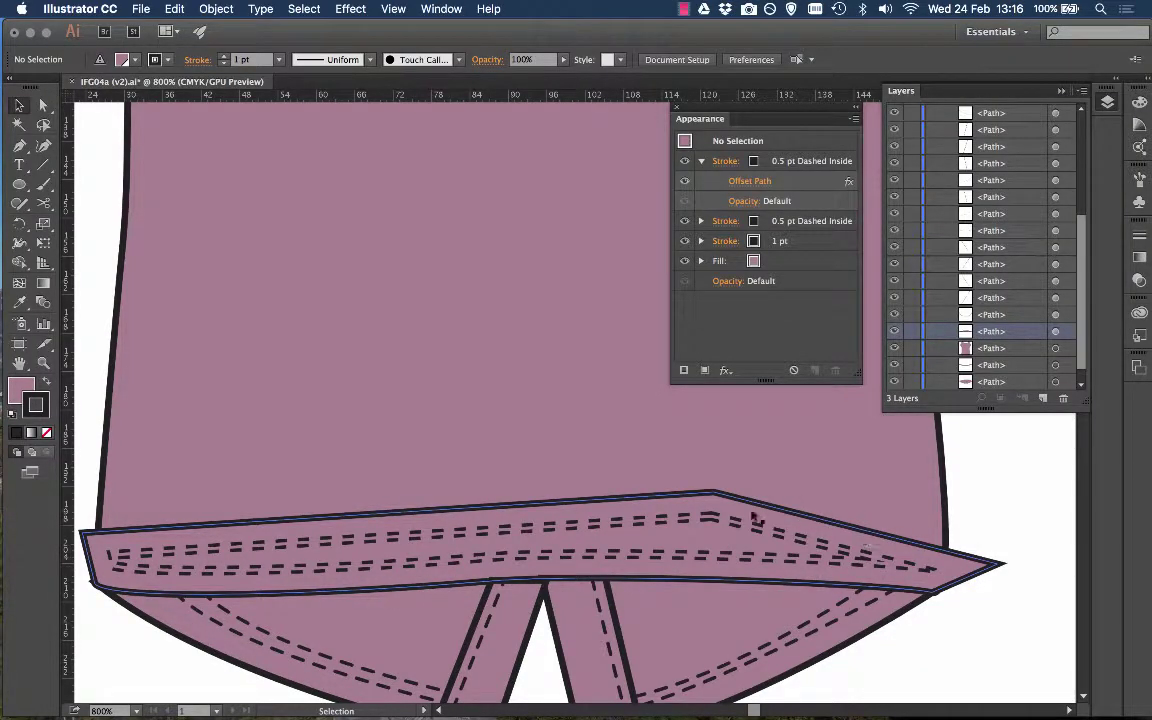
Step: Move the hem shape's peak anchor point up to about X 112 px, Y 179 px with the Direct Selection tool
left_click(805, 515)
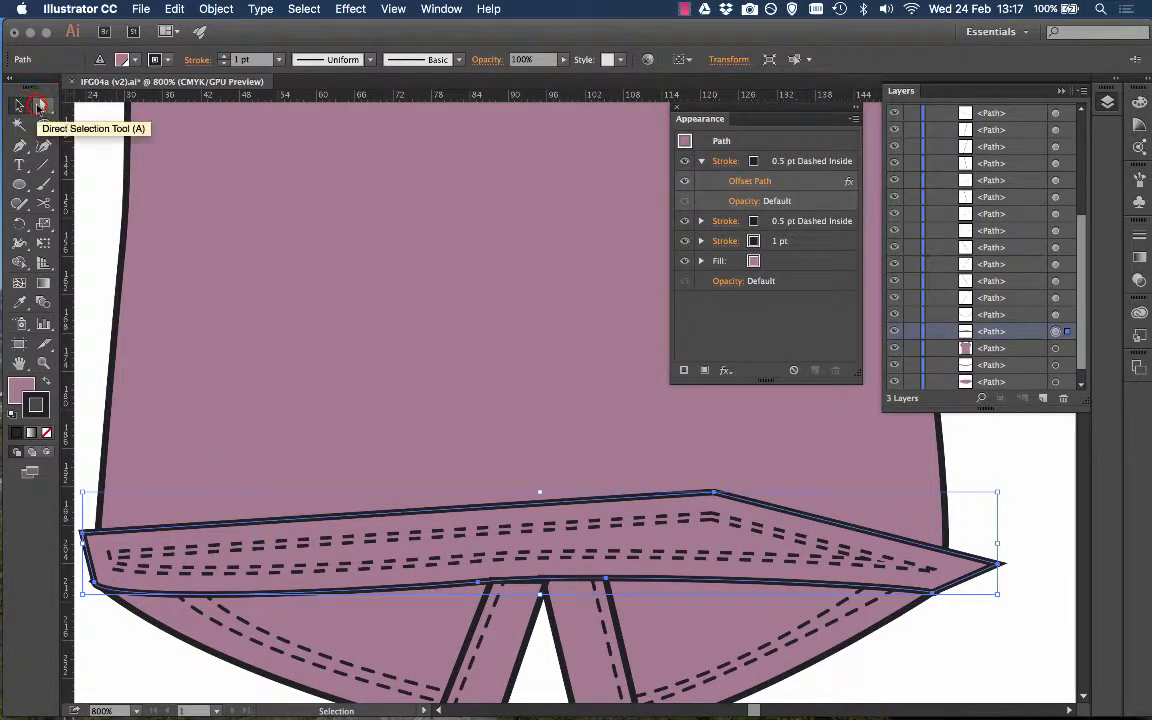
left_click(43, 104)
left_click(717, 491)
mouse_move(716, 491)
left_mouse_down()
mouse_move(727, 470)
mouse_move(715, 495)
left_mouse_up()
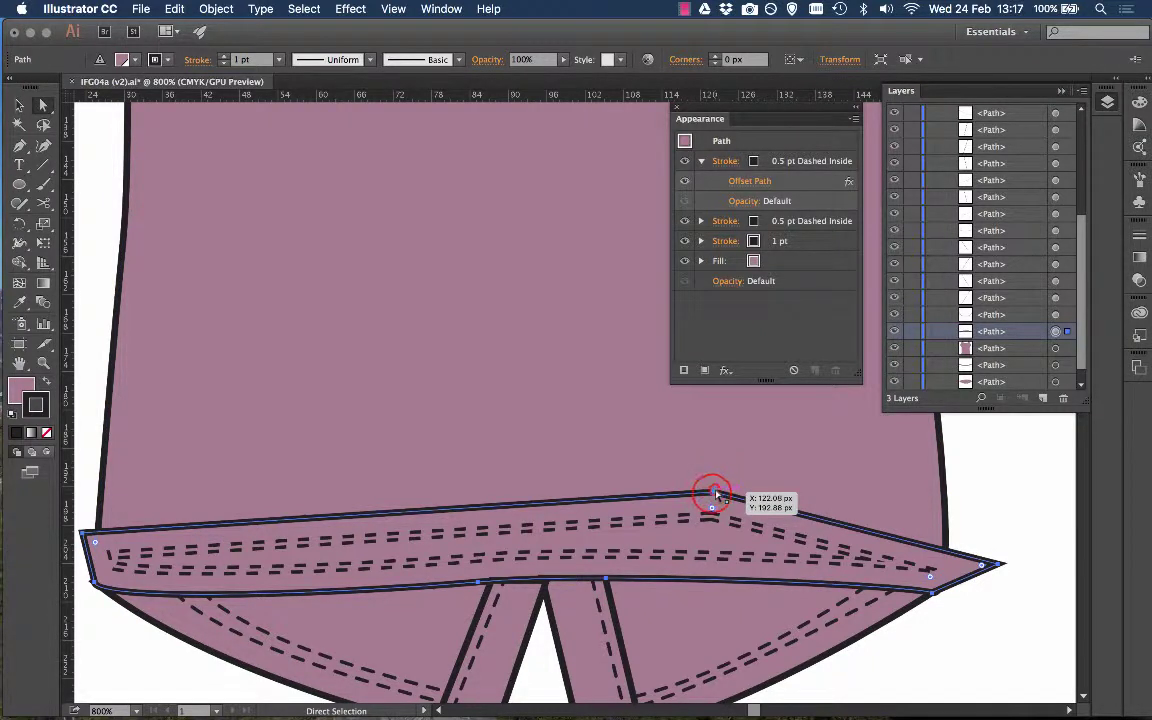
left_click(714, 493)
left_click_drag(714, 493, 650, 408)
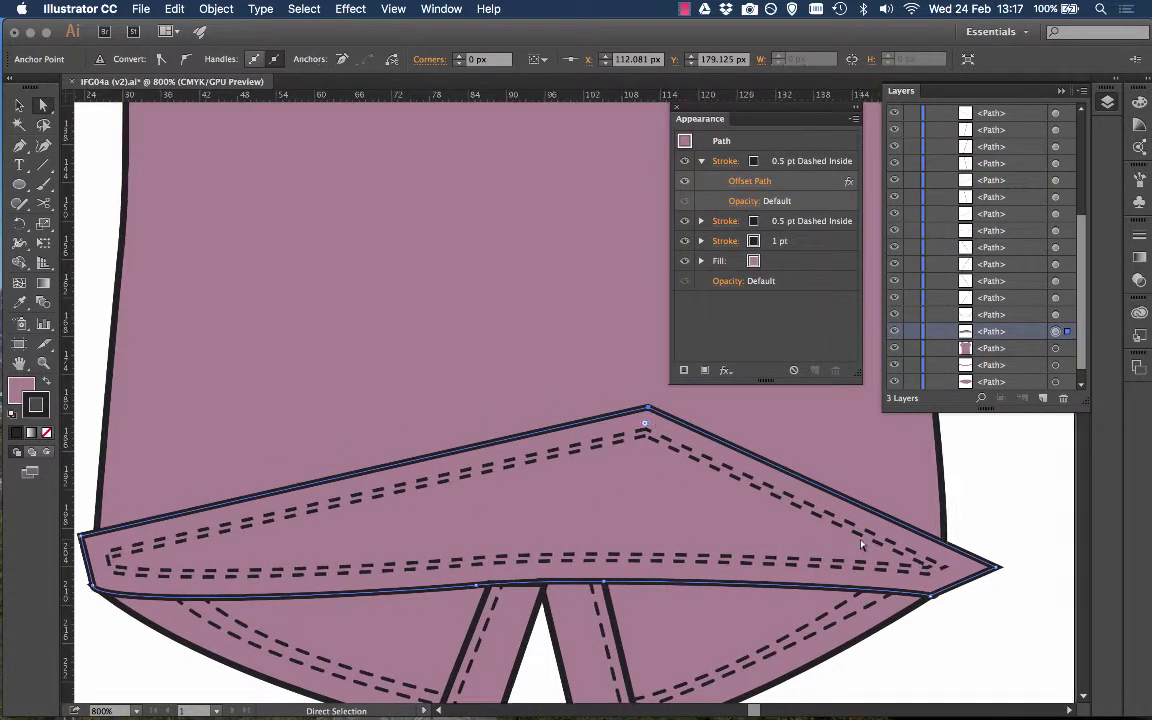
Step: Pull the hem's right tip out to about X 177 px, Y 200 px and raise its upper-left corner to deepen the shape
scroll(893, 548, "right", 3)
left_click_drag(925, 566, 990, 540)
scroll(375, 543, "left", 5)
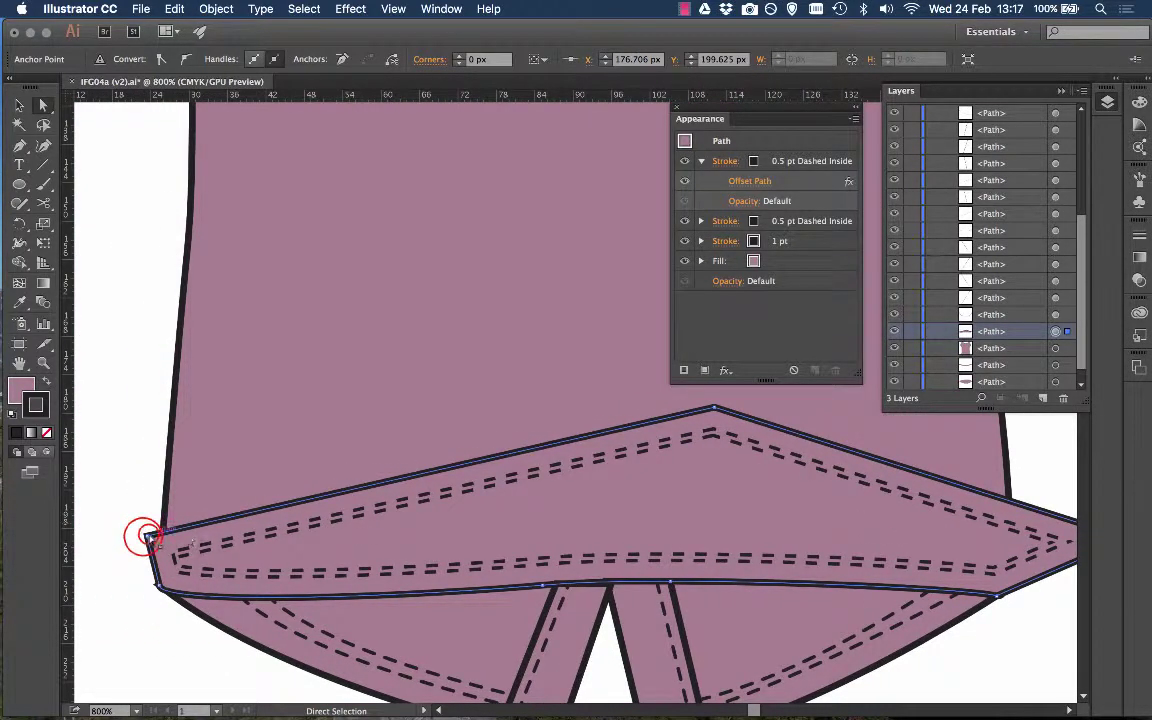
left_click_drag(147, 536, 114, 440)
scroll(769, 609, "right", 1)
left_click(1059, 639)
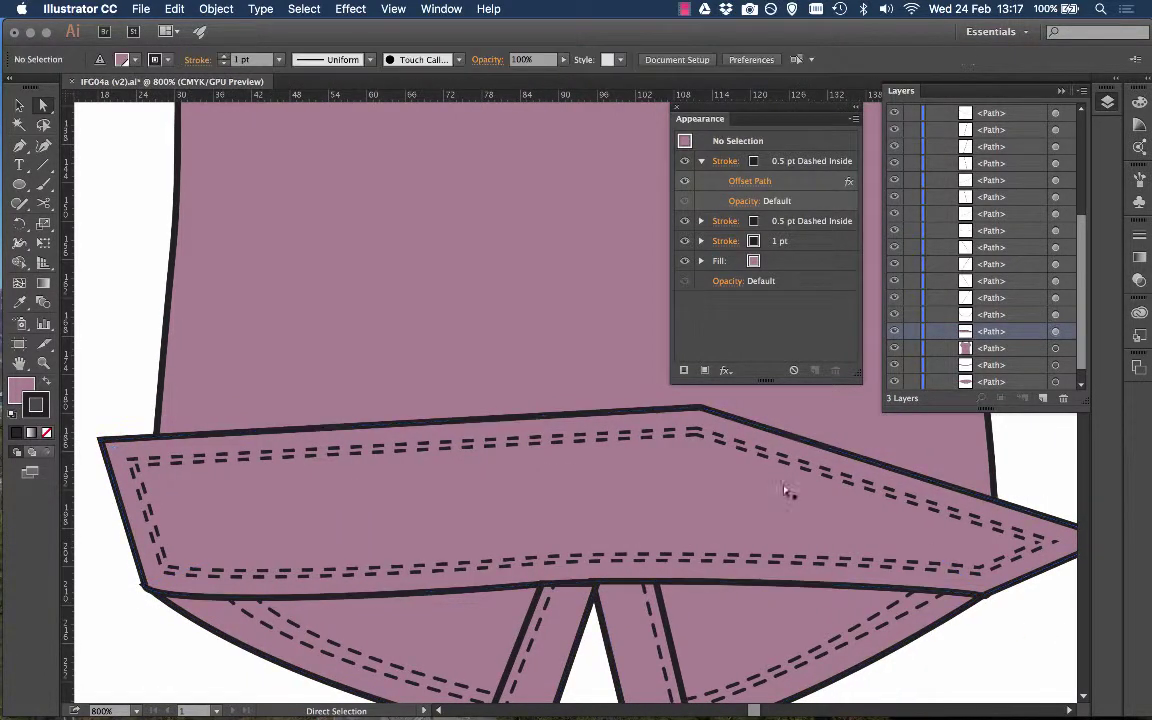
Step: Hide the appearance attributes and nudge the hem's peak anchor point to about X 112.5 px, Y 179.4 px
scroll(552, 475, "right", 1)
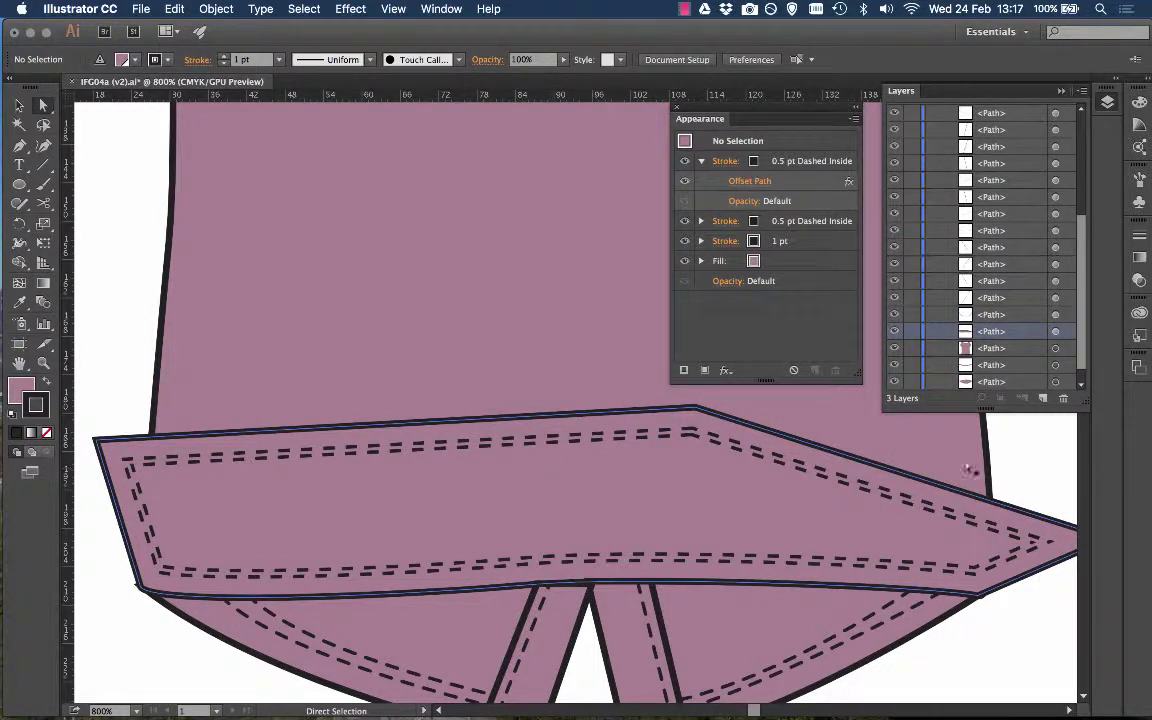
left_click(676, 107)
left_click(747, 428)
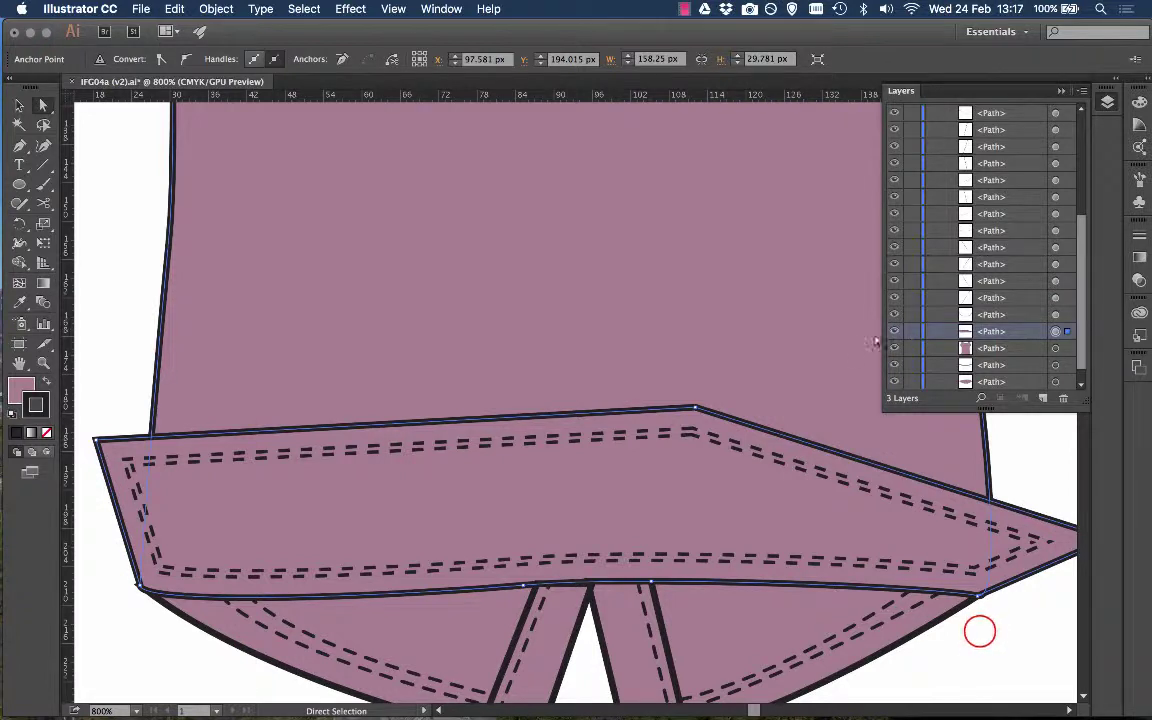
left_click(980, 631)
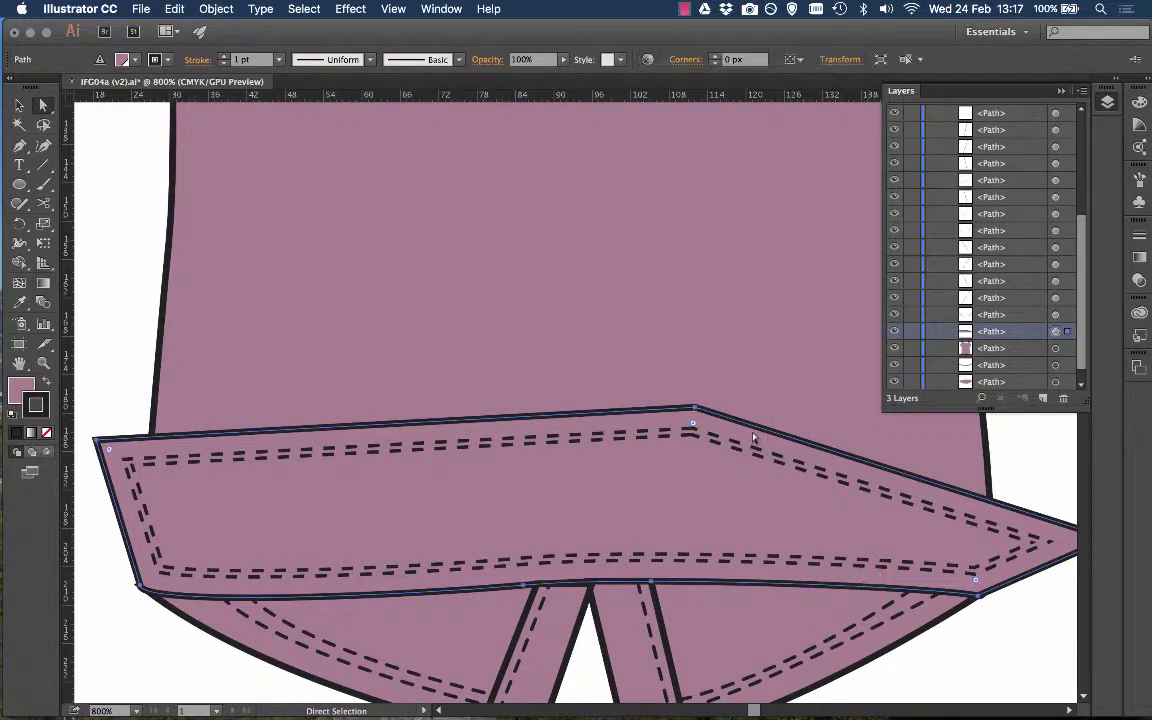
left_click(696, 409)
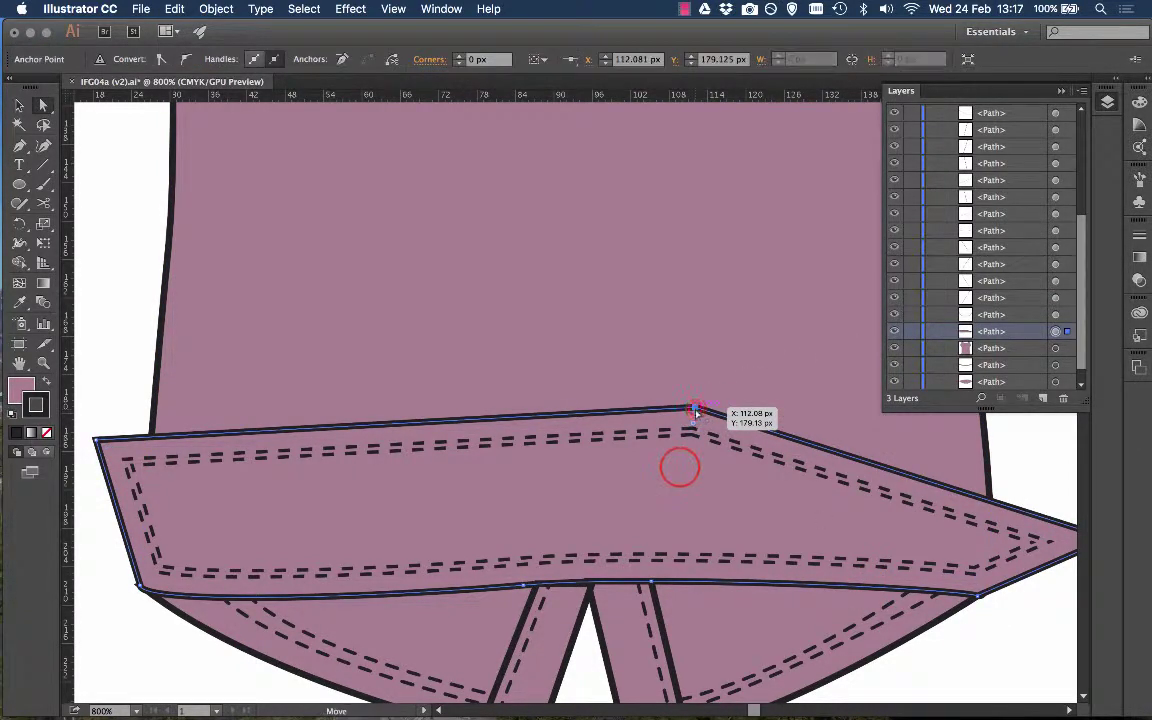
mouse_move(696, 410)
left_mouse_down()
mouse_move(679, 468)
mouse_move(698, 409)
left_mouse_up()
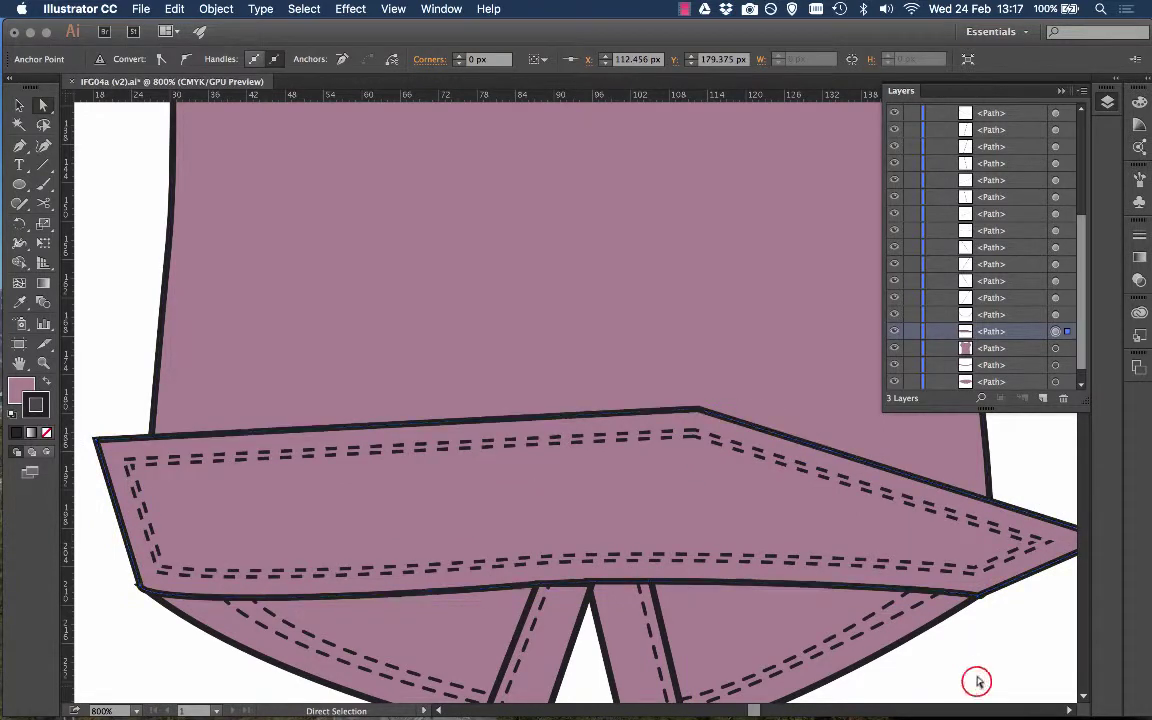
left_click(976, 681)
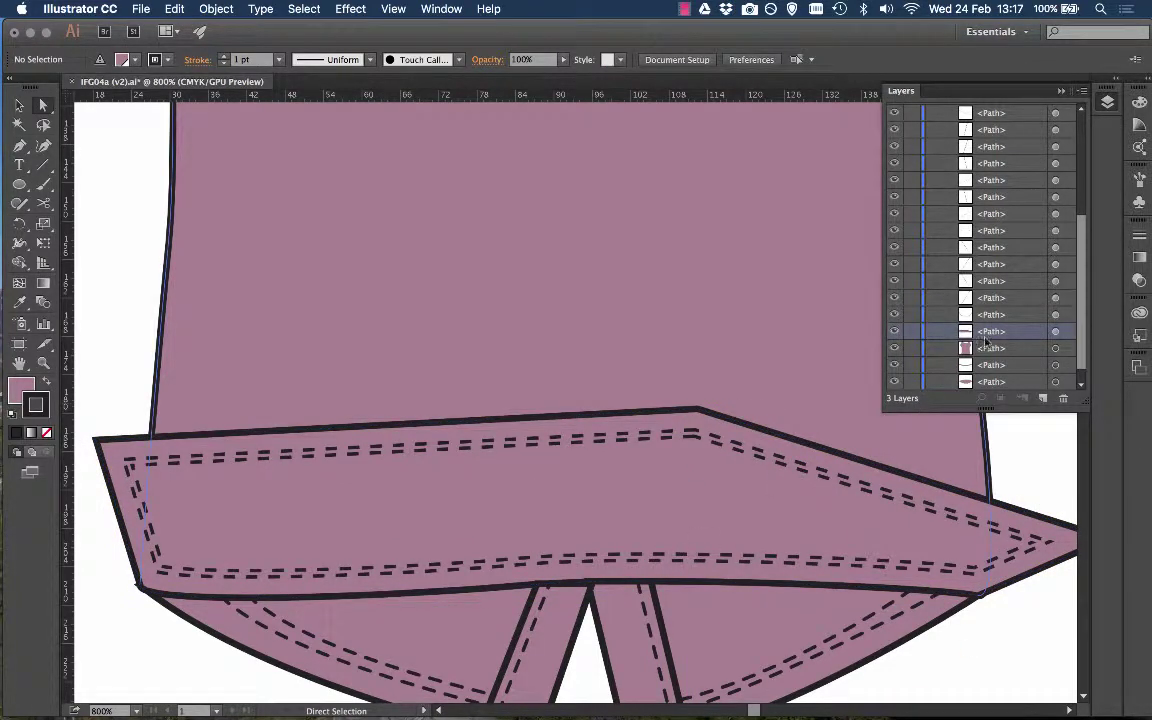
Step: Try a 0.25 pt weight on the hem's uppermost dashed stroke in its appearance attributes, undo it, and hide the attributes
left_click(995, 332)
left_click(705, 584)
left_click(441, 8)
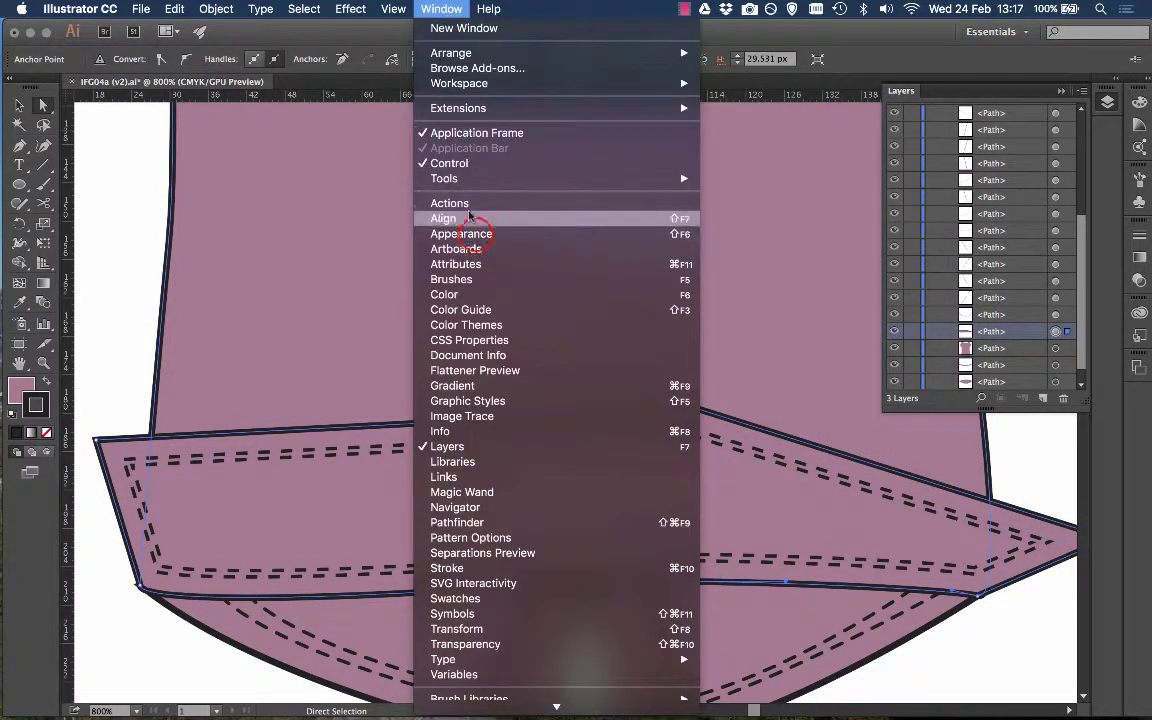
left_click(476, 234)
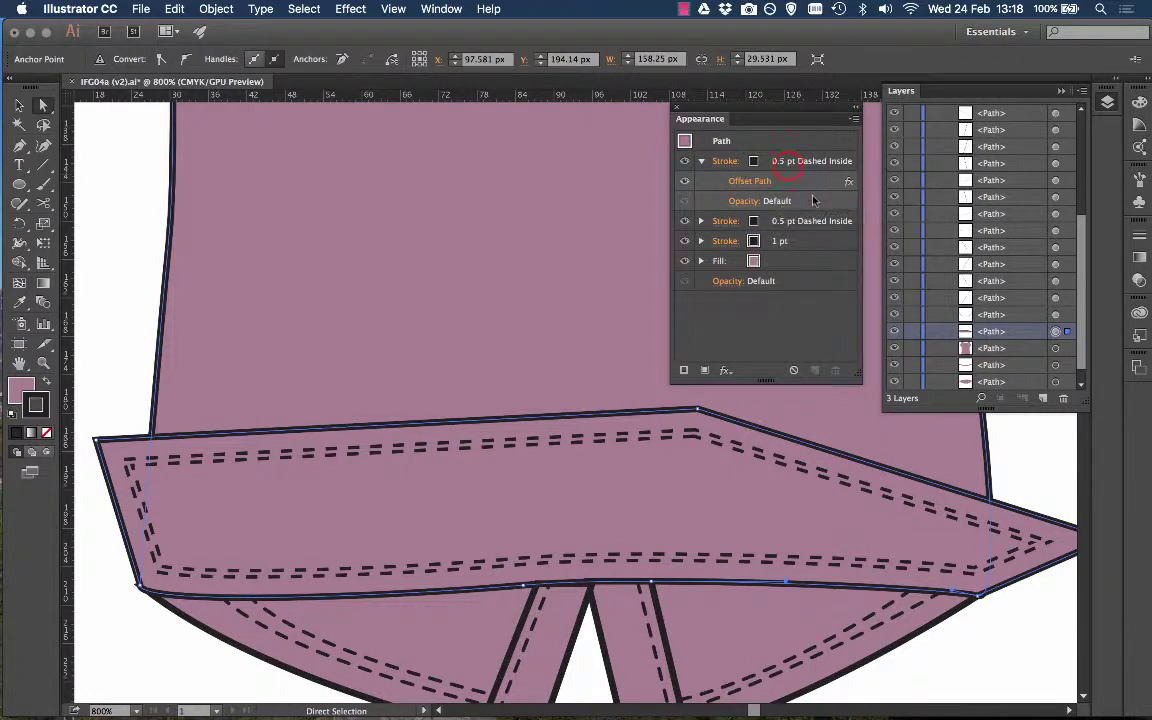
left_click(803, 161)
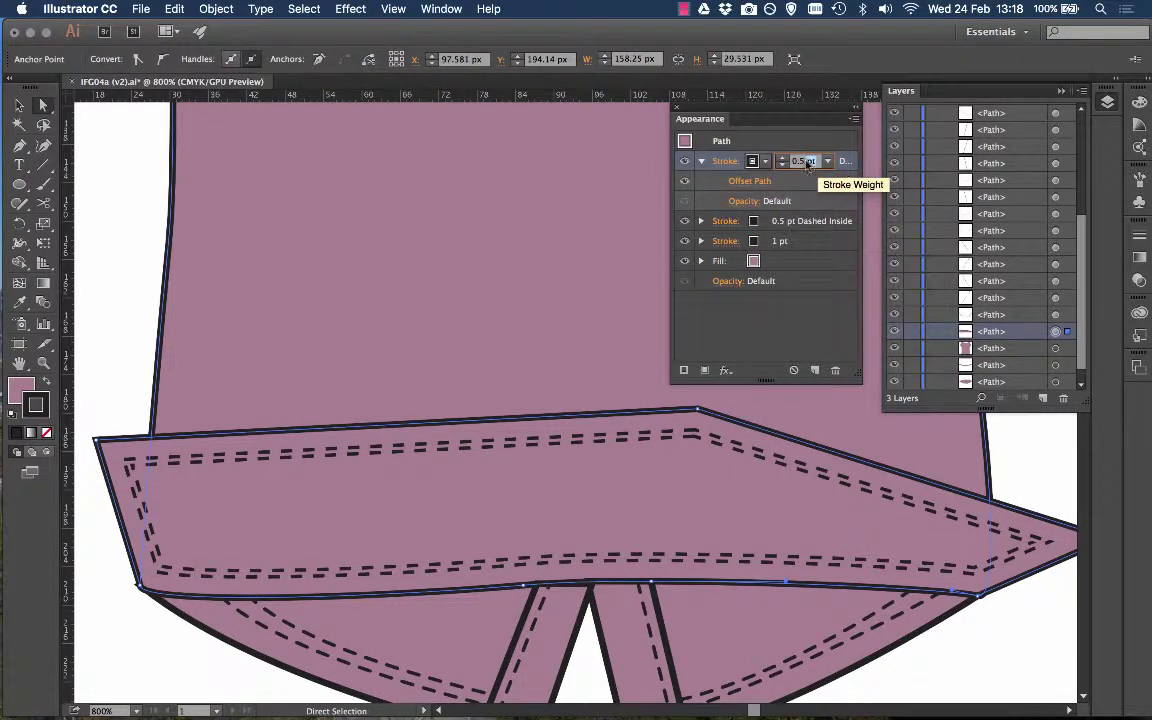
left_click(814, 161)
type("0.25")
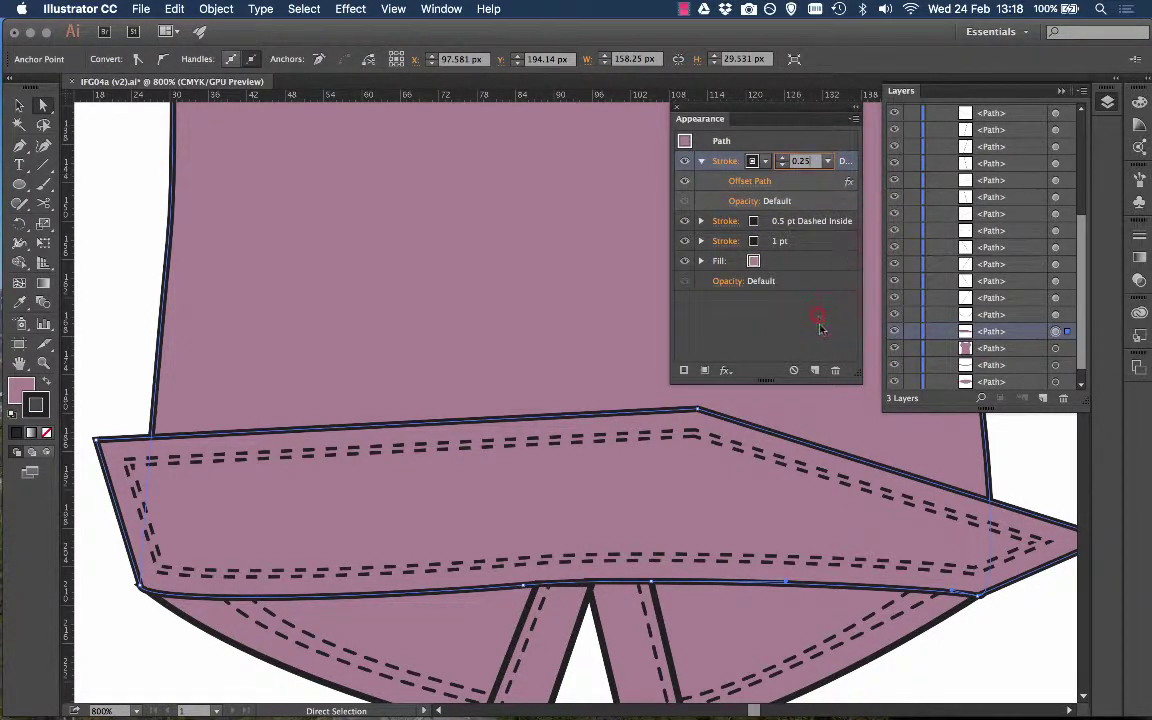
key("Return")
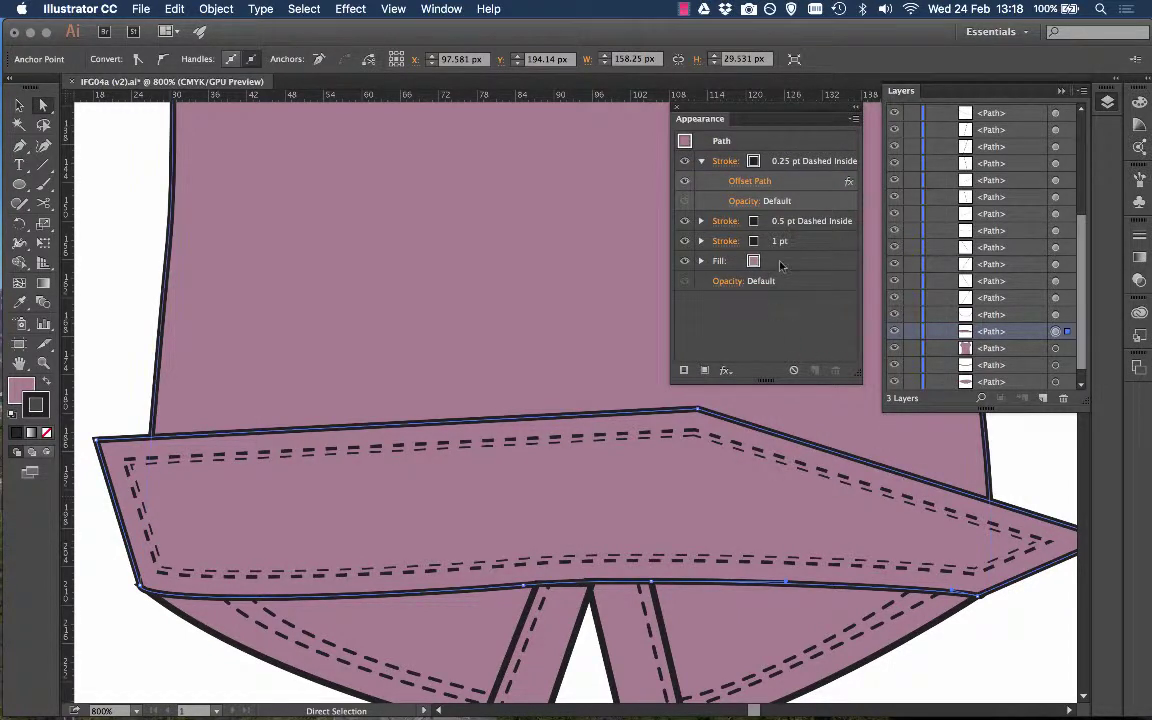
key("super+z")
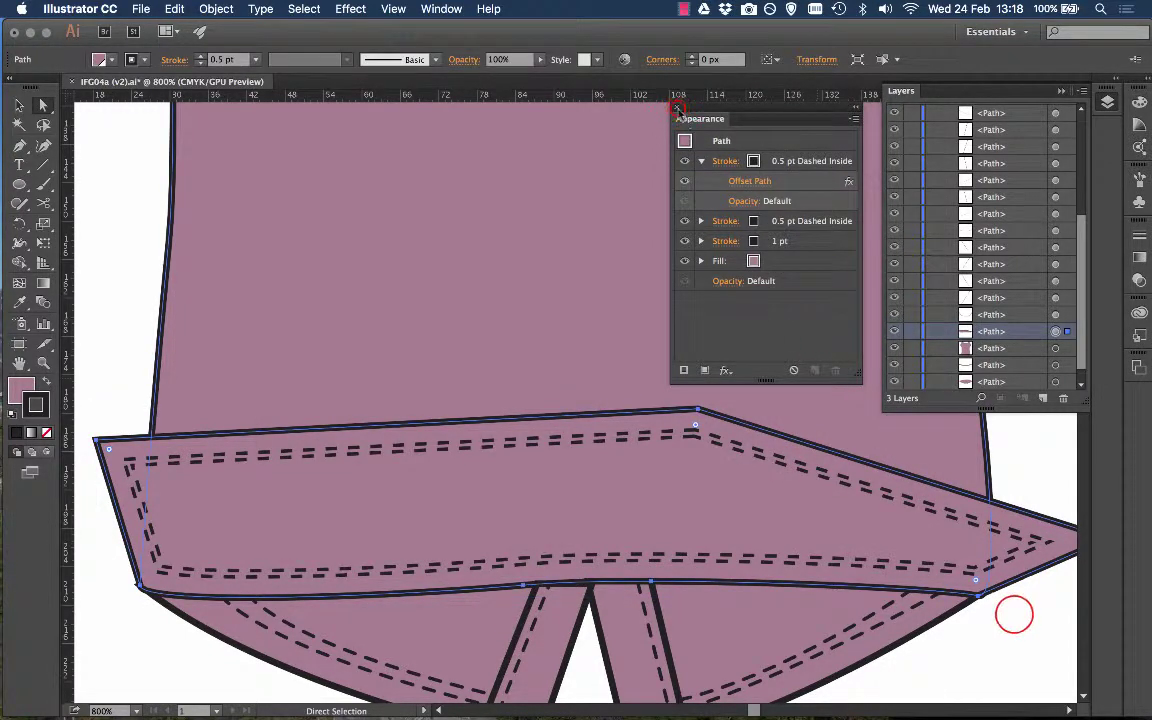
left_click(676, 107)
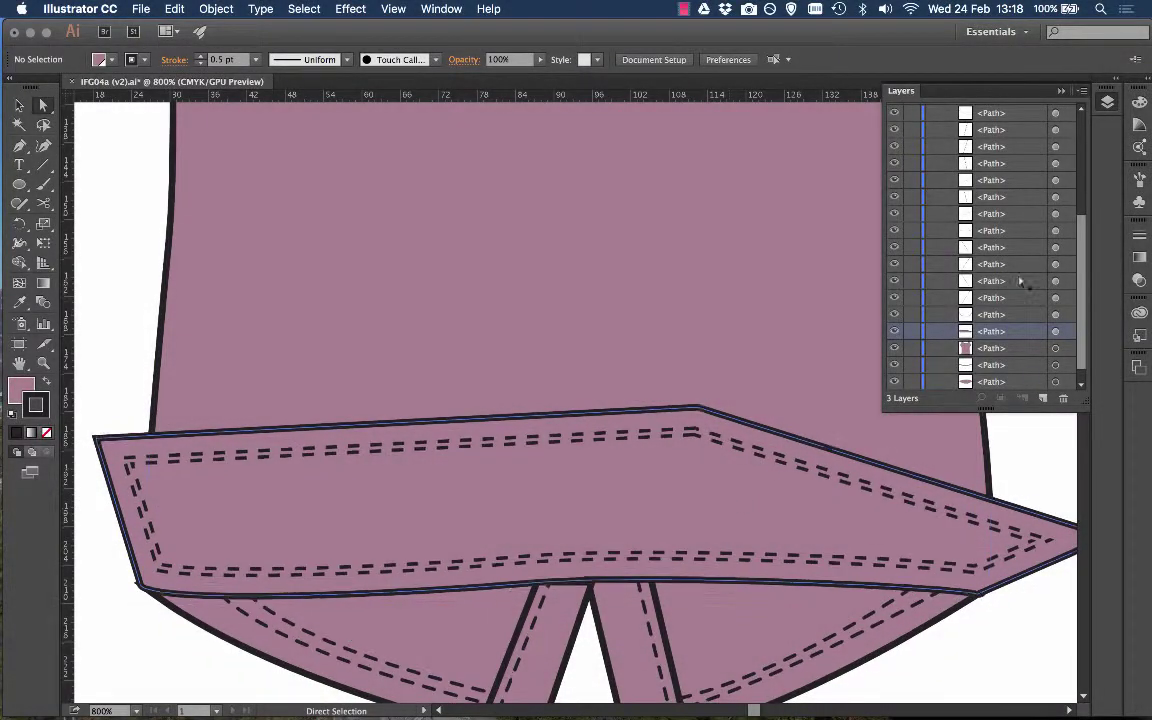
Step: Draw a closed shape about 141 px wide and 17 px high over the hem's lower edge with the Pen tool
left_click(19, 148)
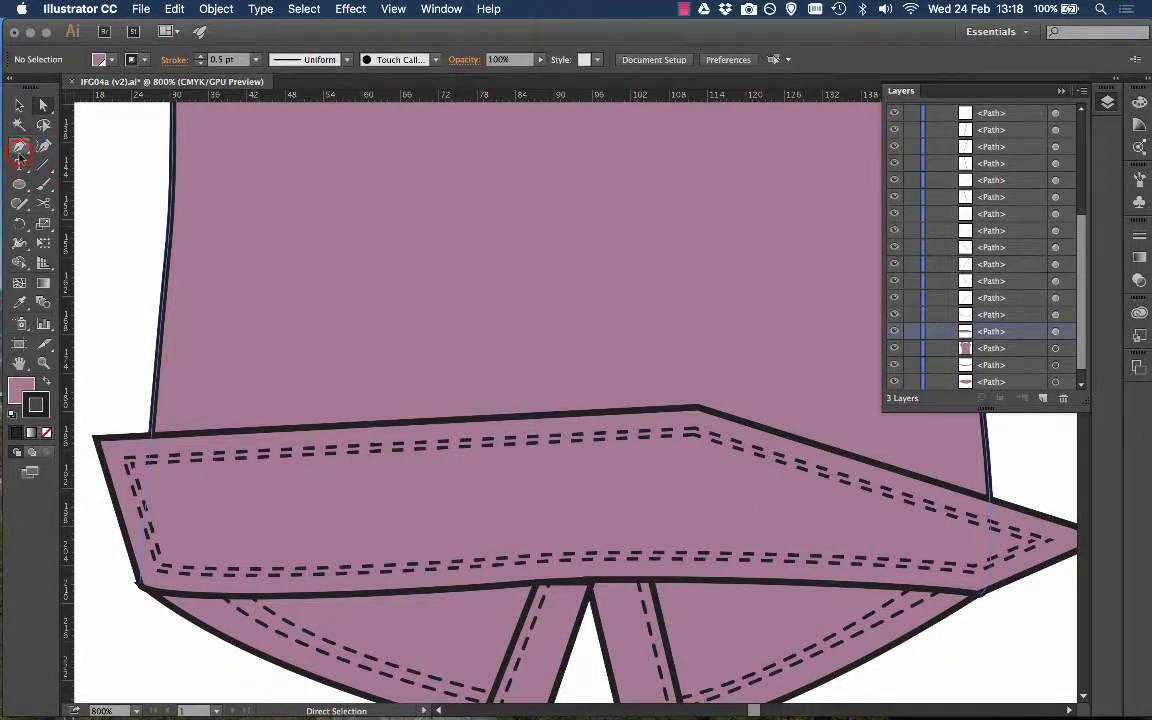
scroll(326, 440, "down", 1)
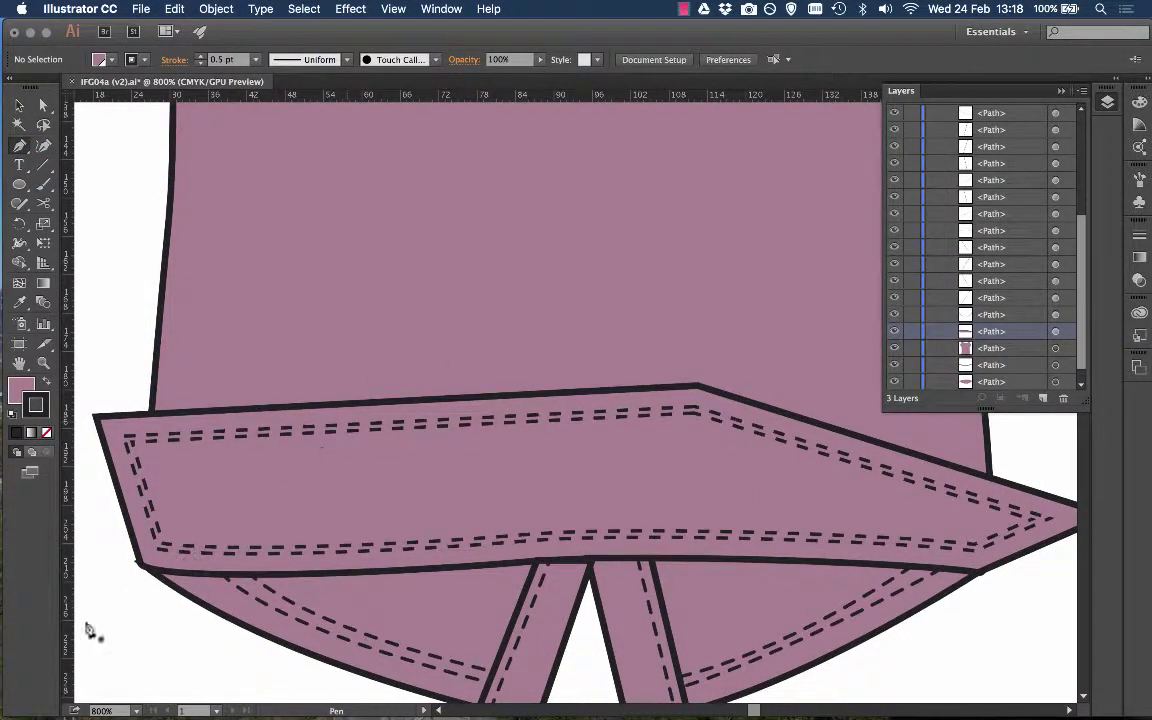
left_click(1015, 591)
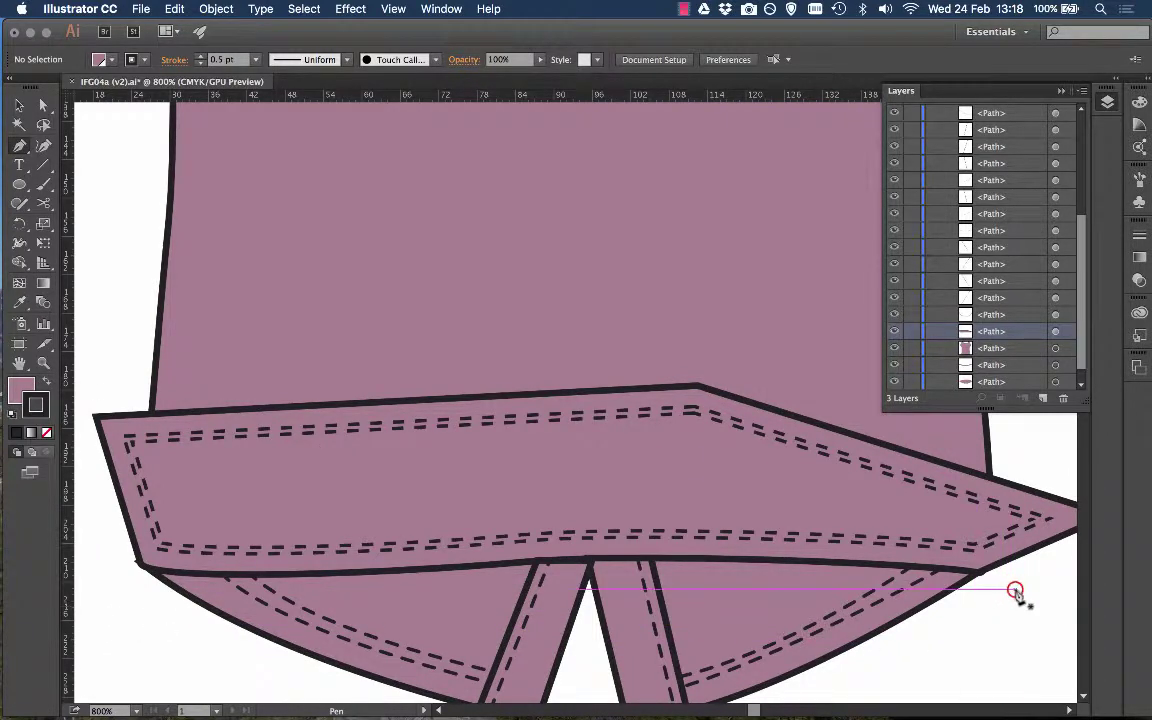
left_click(115, 591)
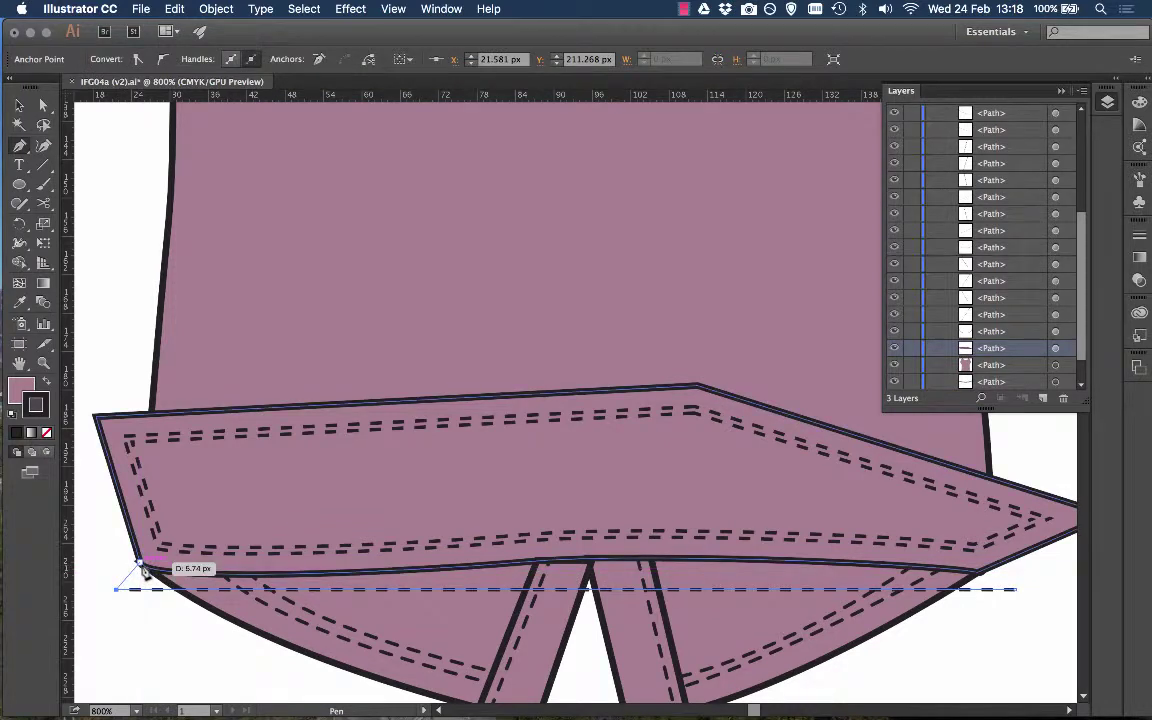
left_click_drag(140, 563, 395, 510)
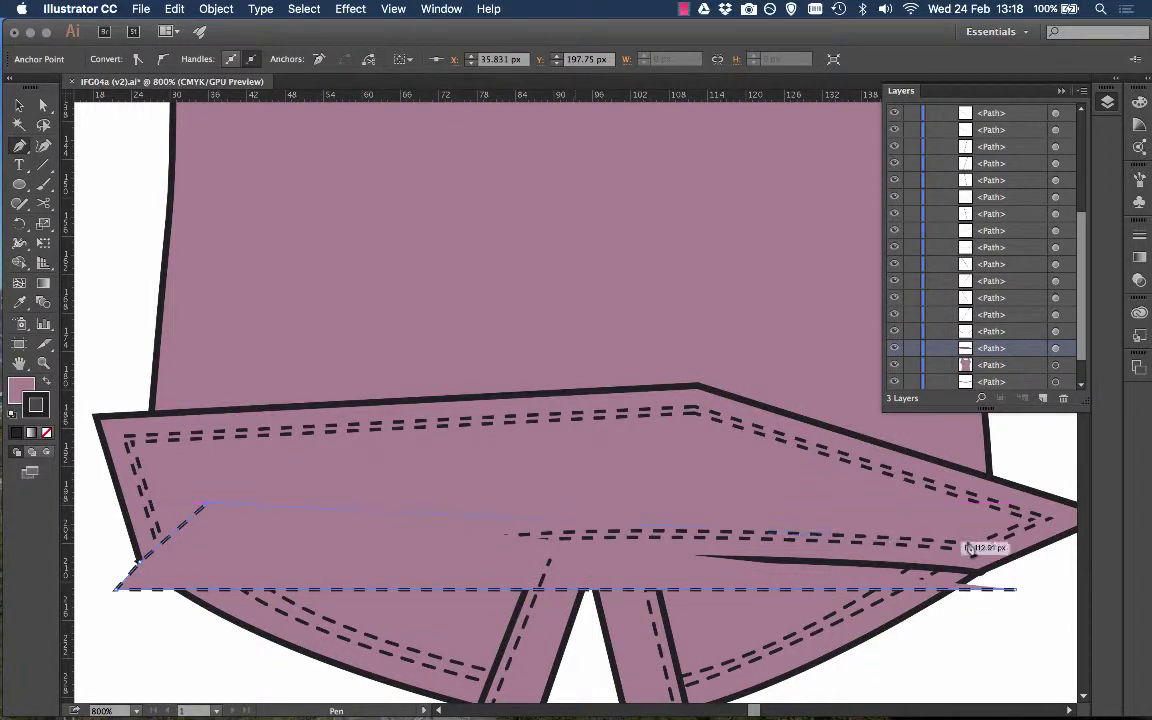
mouse_move(571, 490)
left_mouse_down()
mouse_move(733, 506)
mouse_move(570, 495)
left_mouse_up()
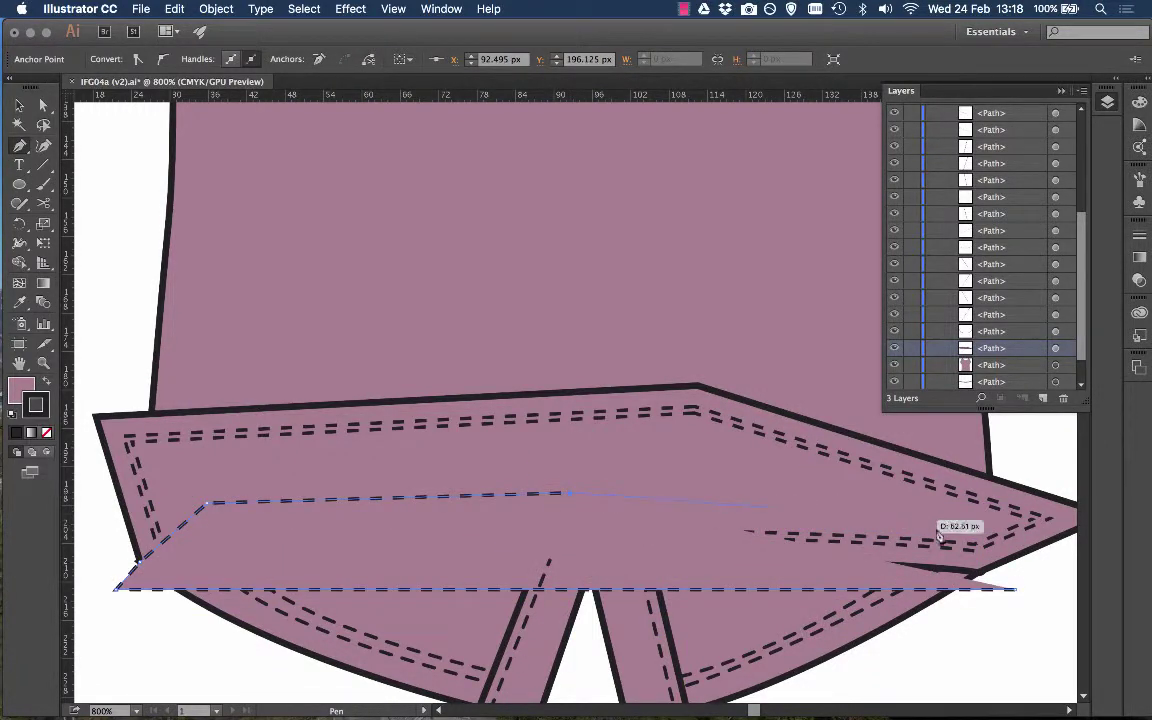
left_click_drag(855, 480, 859, 490)
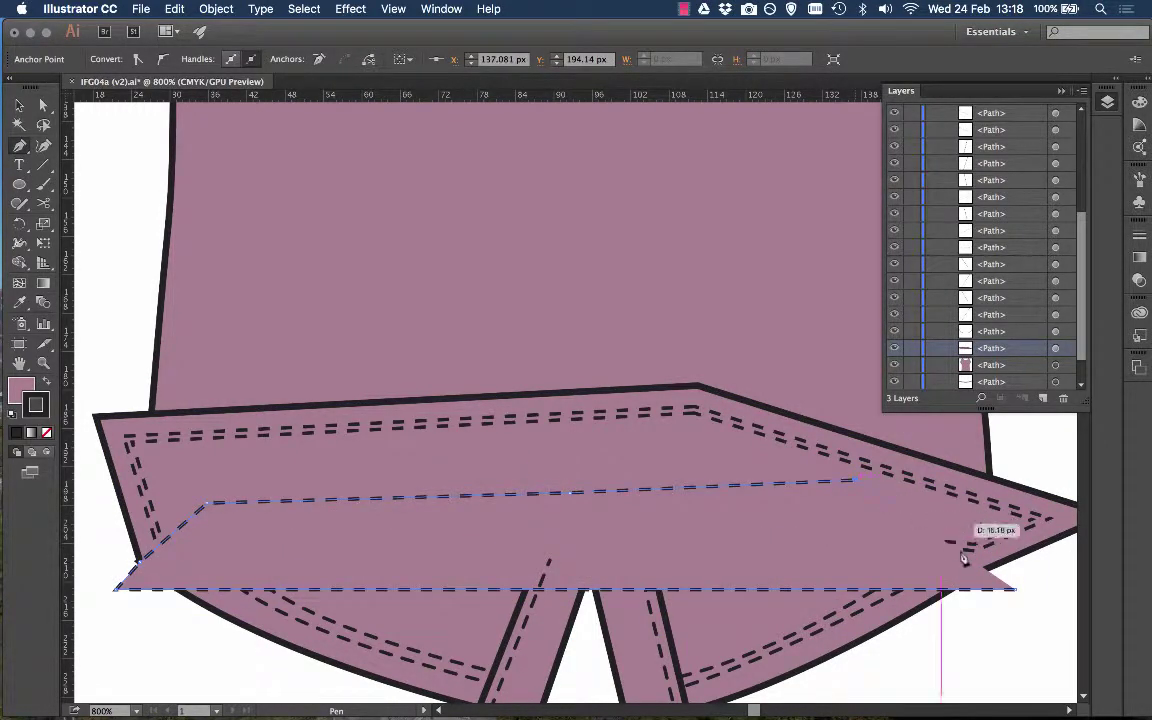
left_click_drag(979, 580, 980, 572)
left_click(1016, 588)
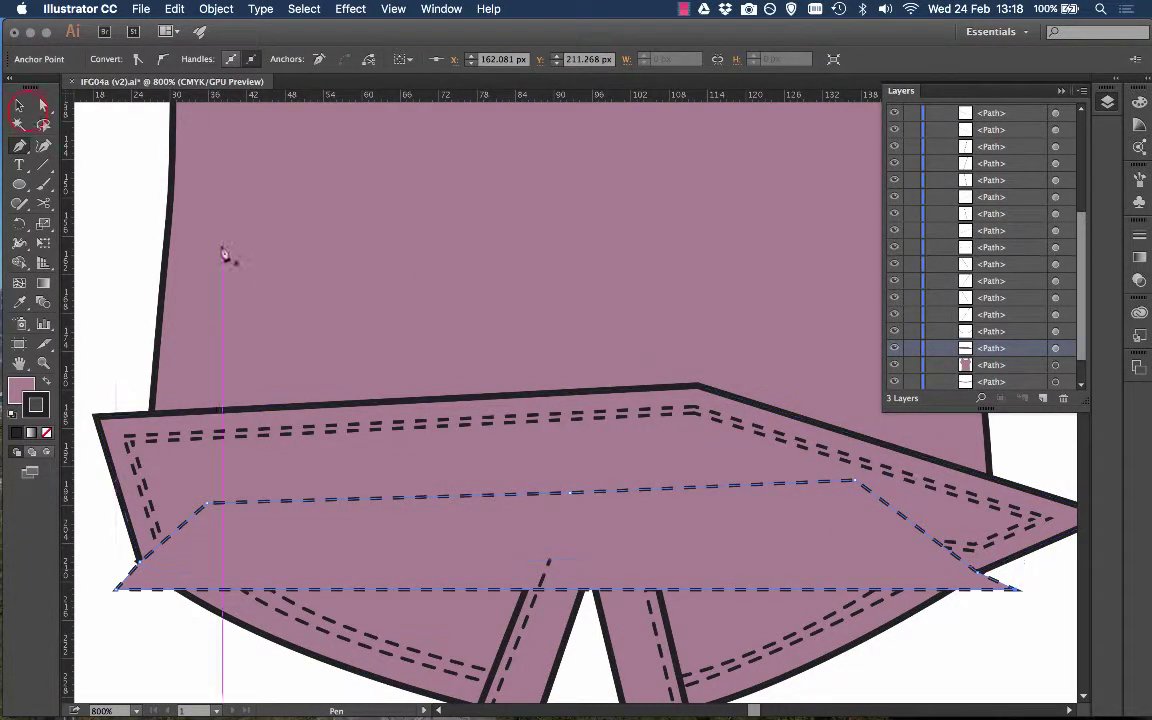
Step: Select the newly drawn shape over the lower hem and change its fill to black
left_click(21, 106)
left_click(941, 678)
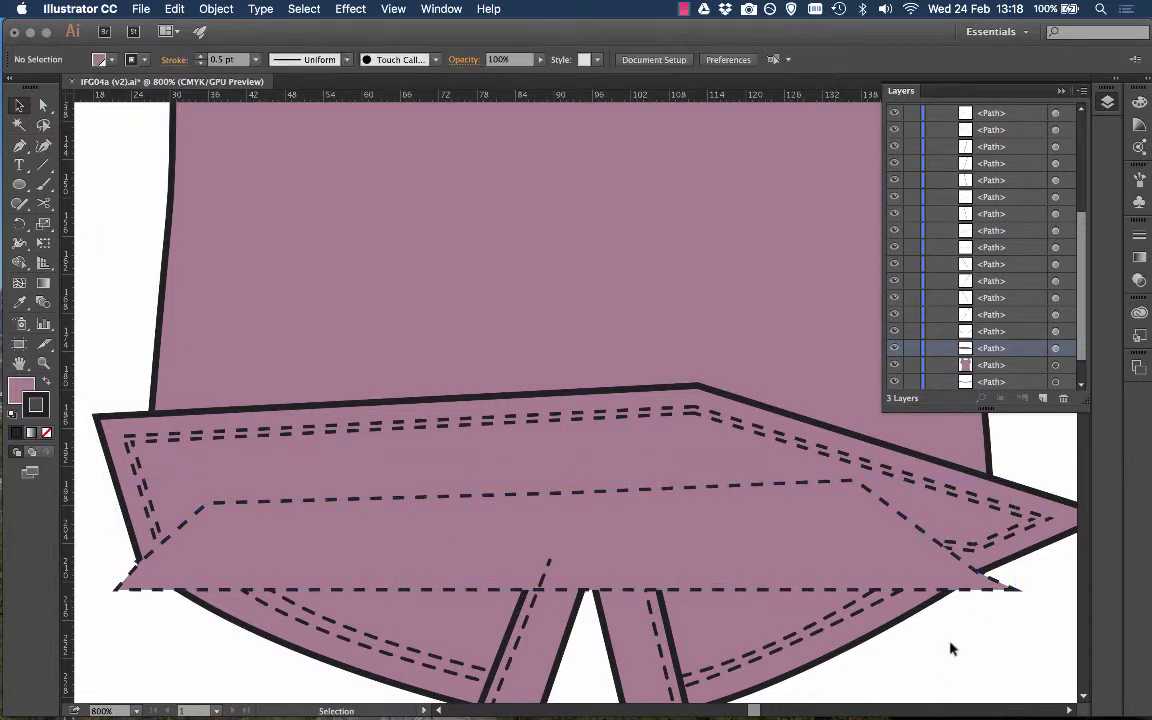
left_click(568, 494)
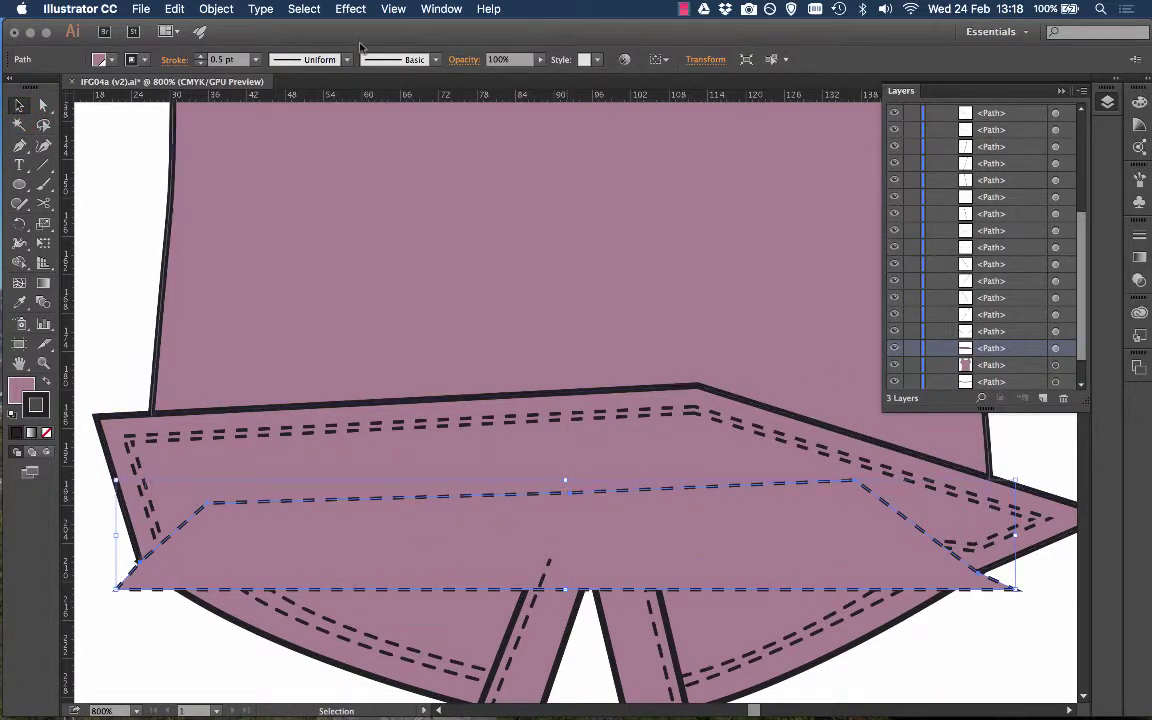
left_click(113, 60)
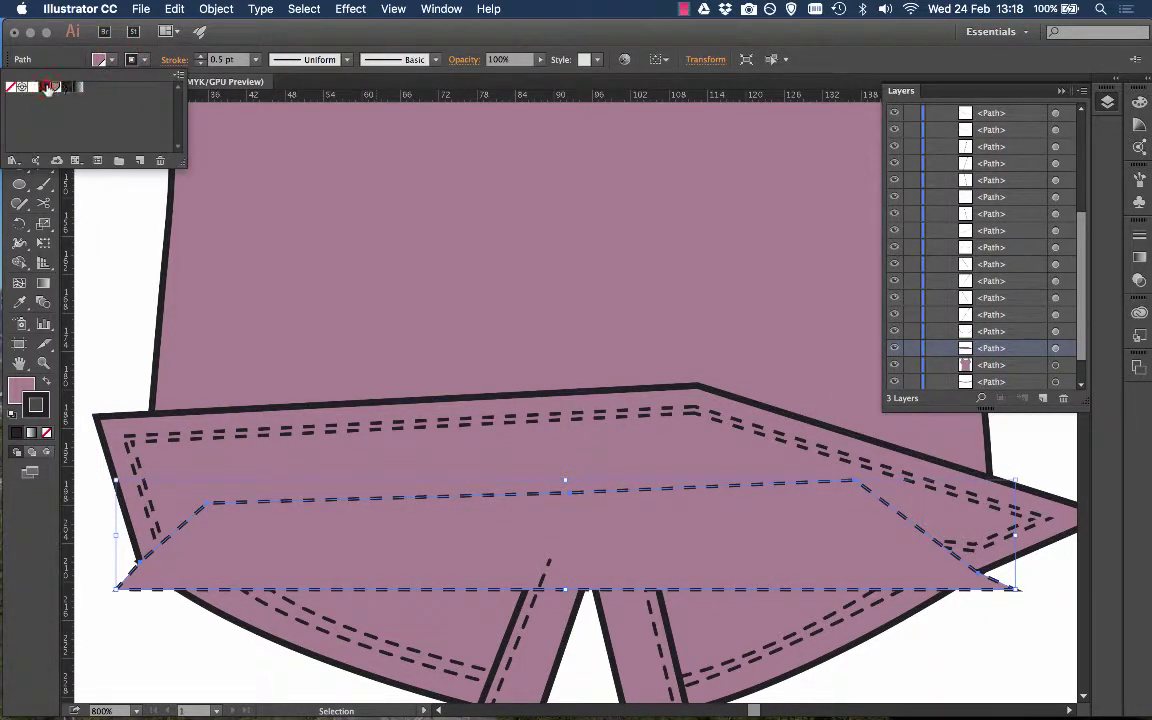
left_click(48, 88)
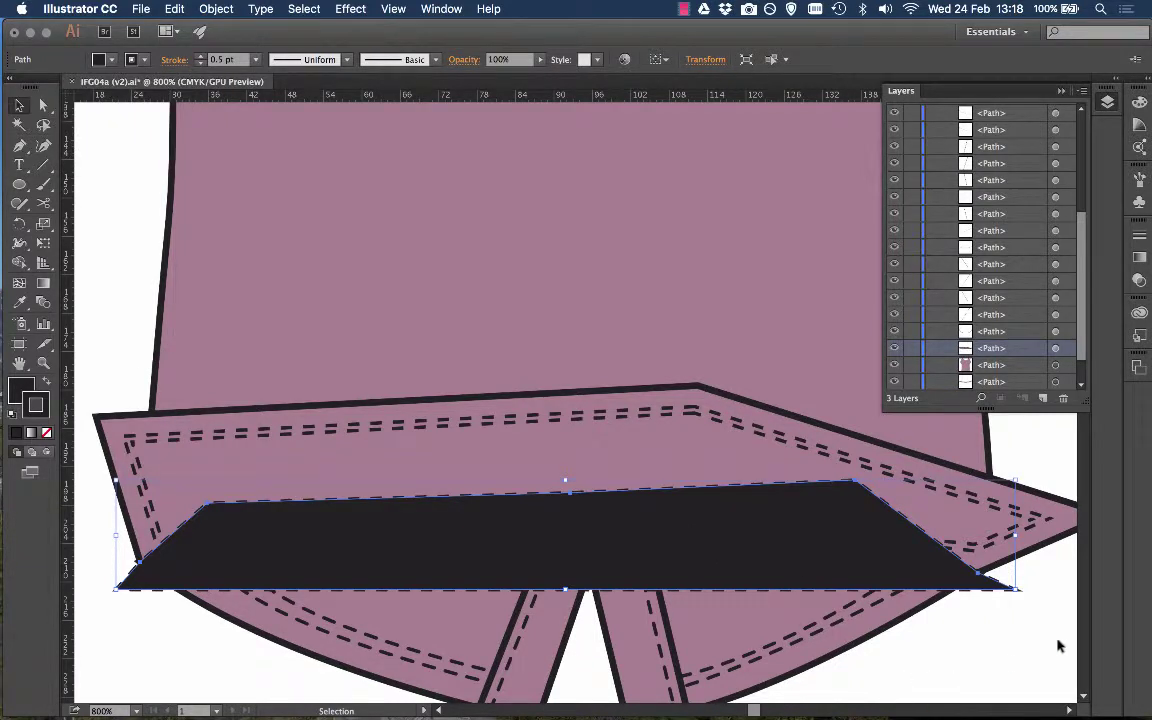
Step: Move the black shape's path down the Layer 1 stack to directly above the hem path
left_click(940, 640)
left_click(973, 570)
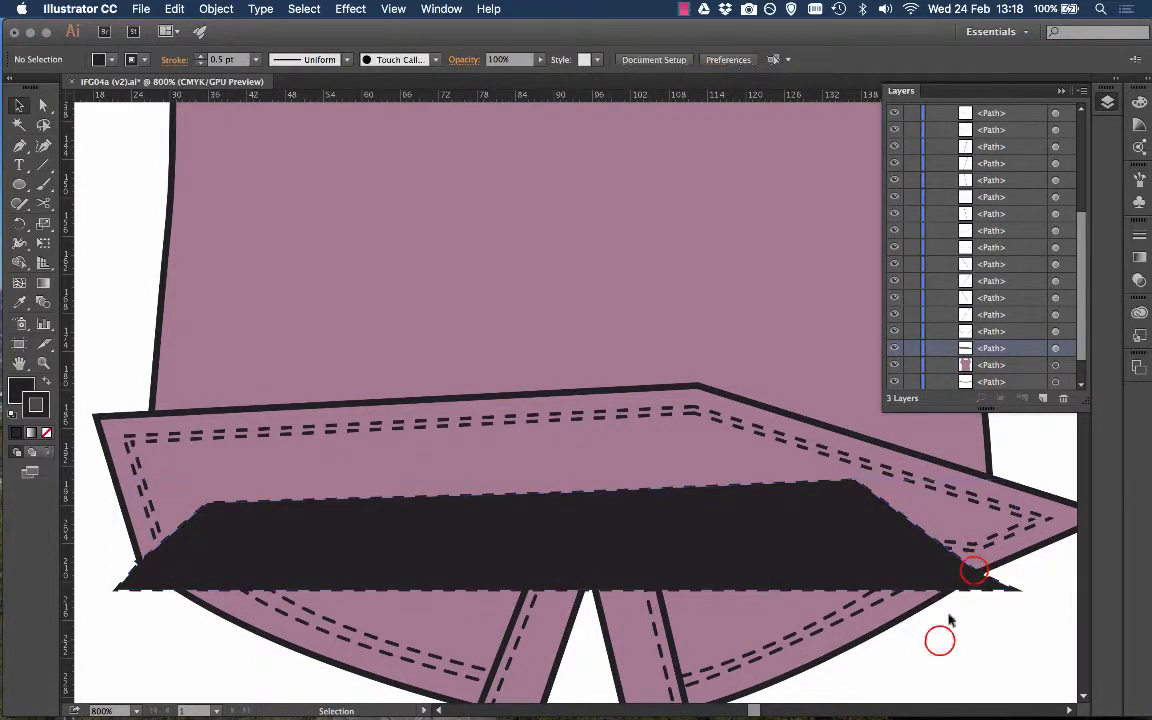
left_click(1078, 338)
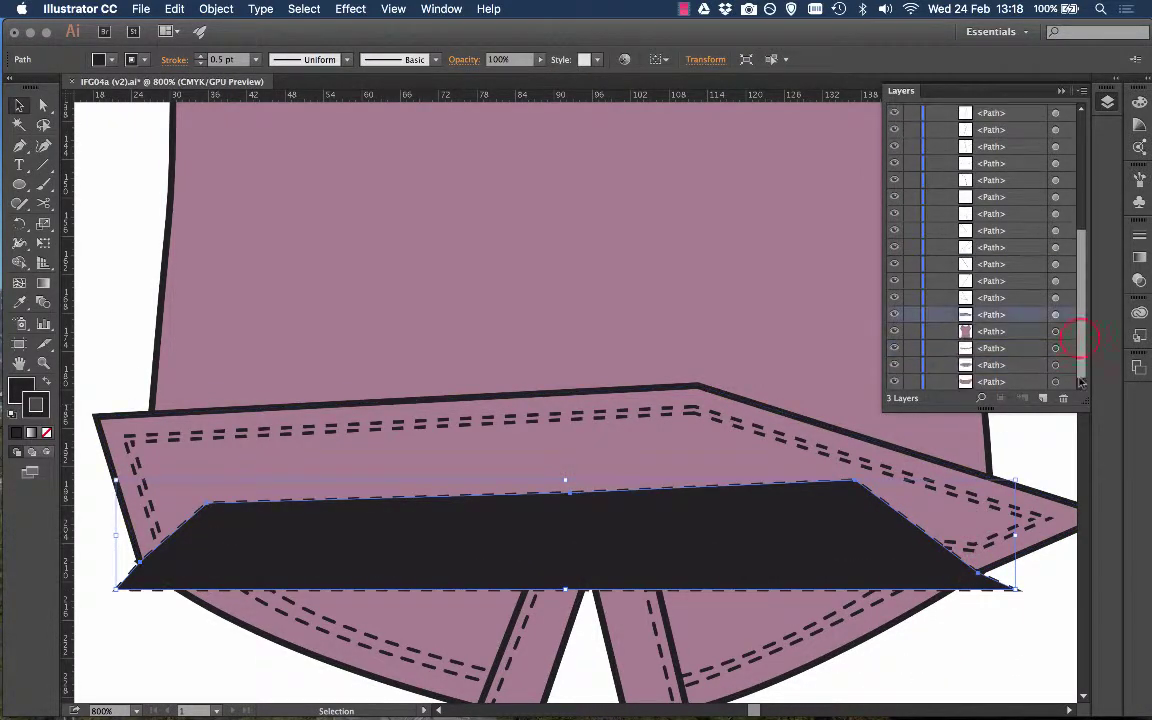
left_click_drag(1079, 381, 1080, 262)
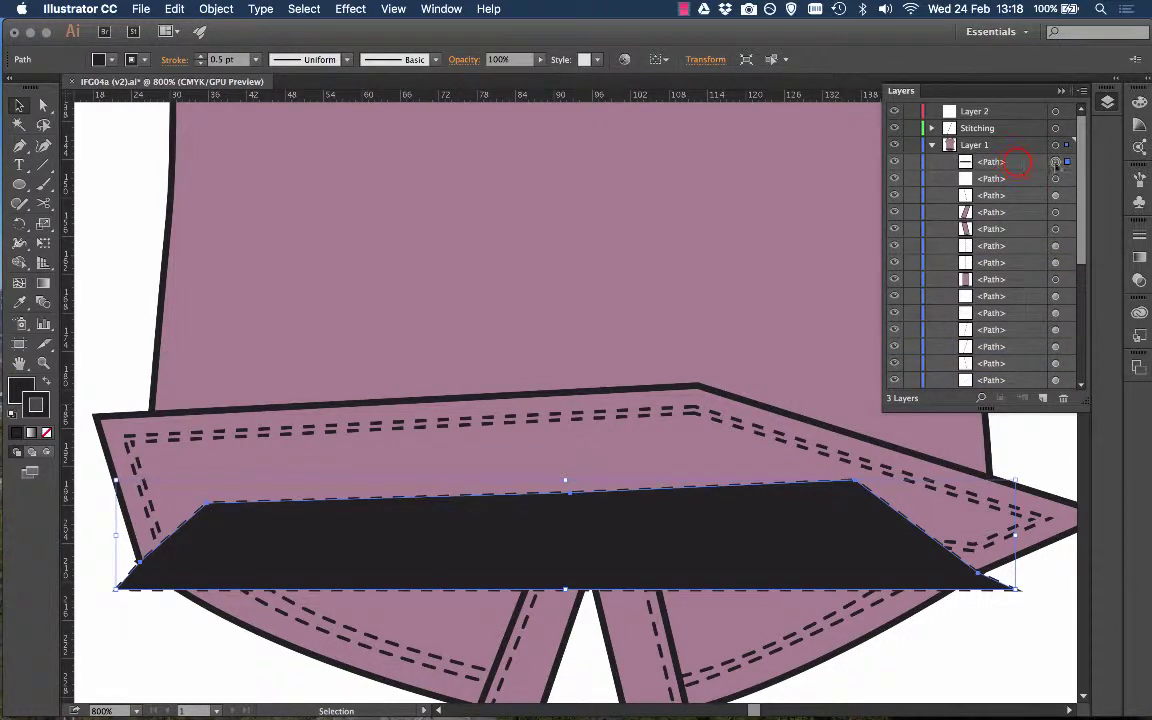
left_click(993, 164)
left_click_drag(993, 170, 1001, 306)
left_click(1035, 631)
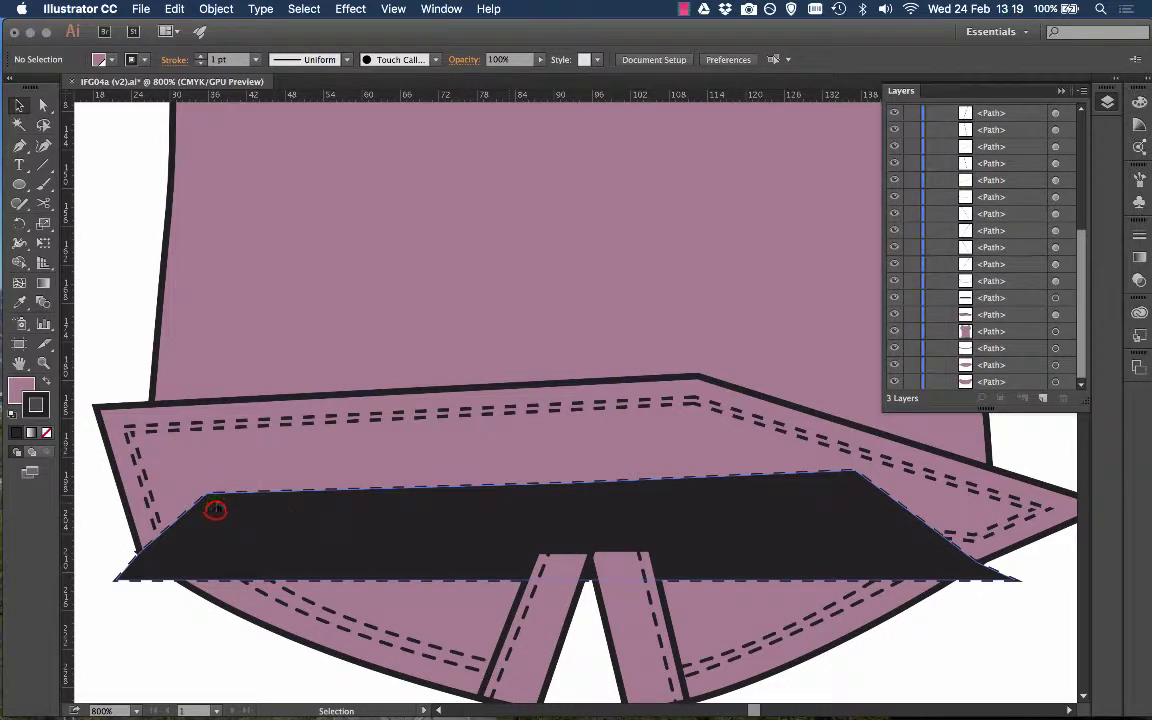
Step: Select the hem shape together with the black shape and make a clipping mask from them
left_click(1008, 633)
left_click(818, 418)
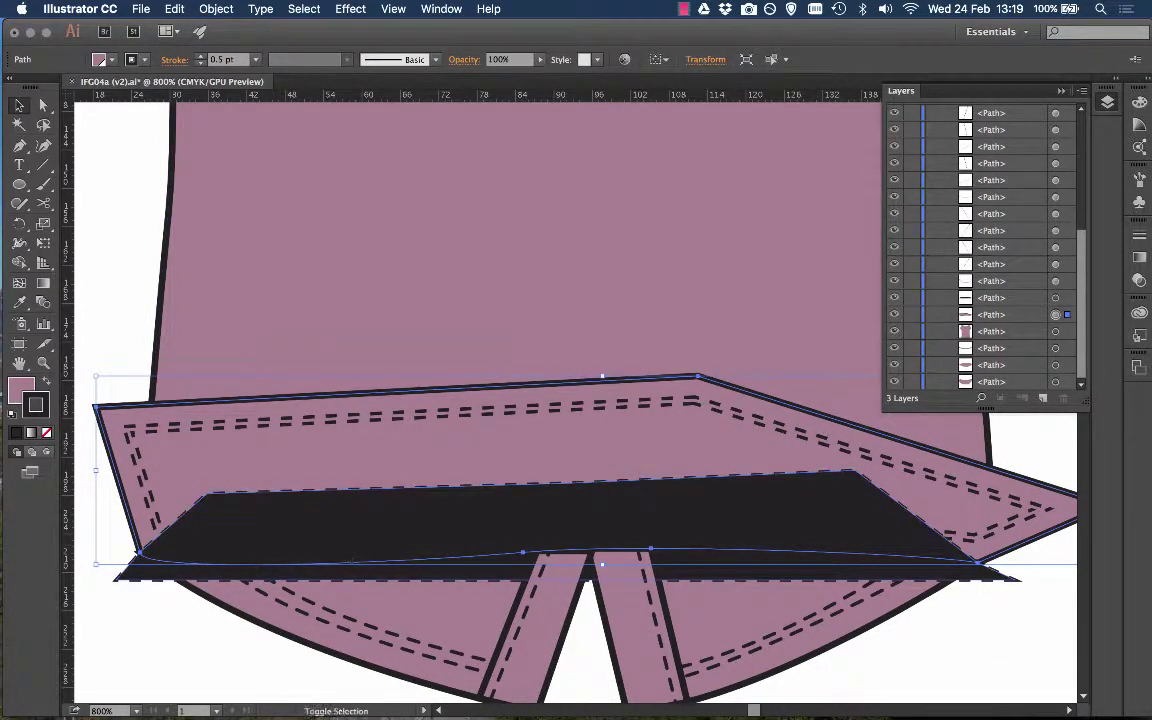
left_click(371, 502, "shift")
right_click(333, 446)
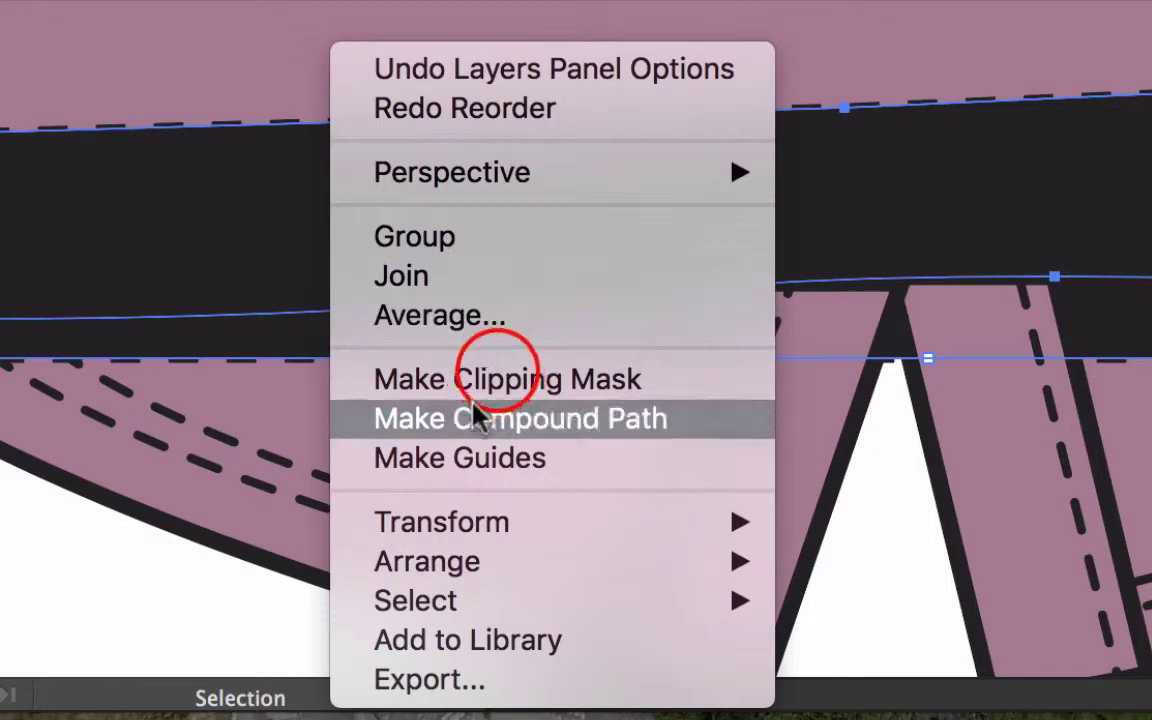
left_click(435, 378)
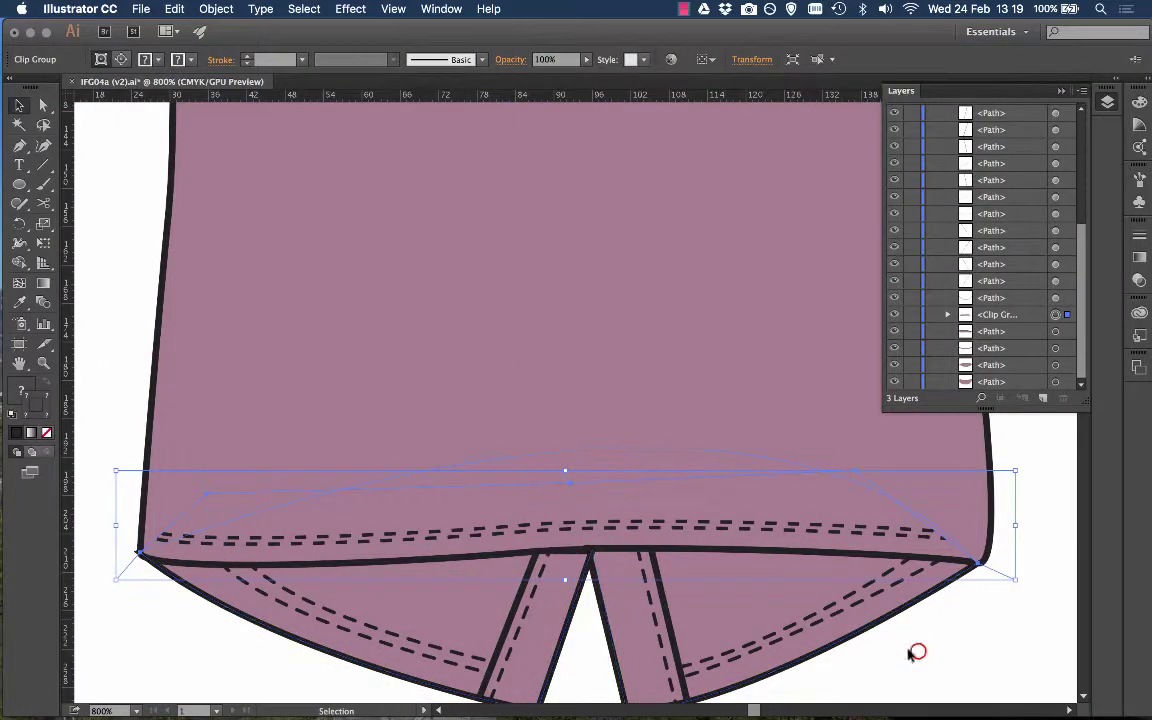
left_click(917, 652)
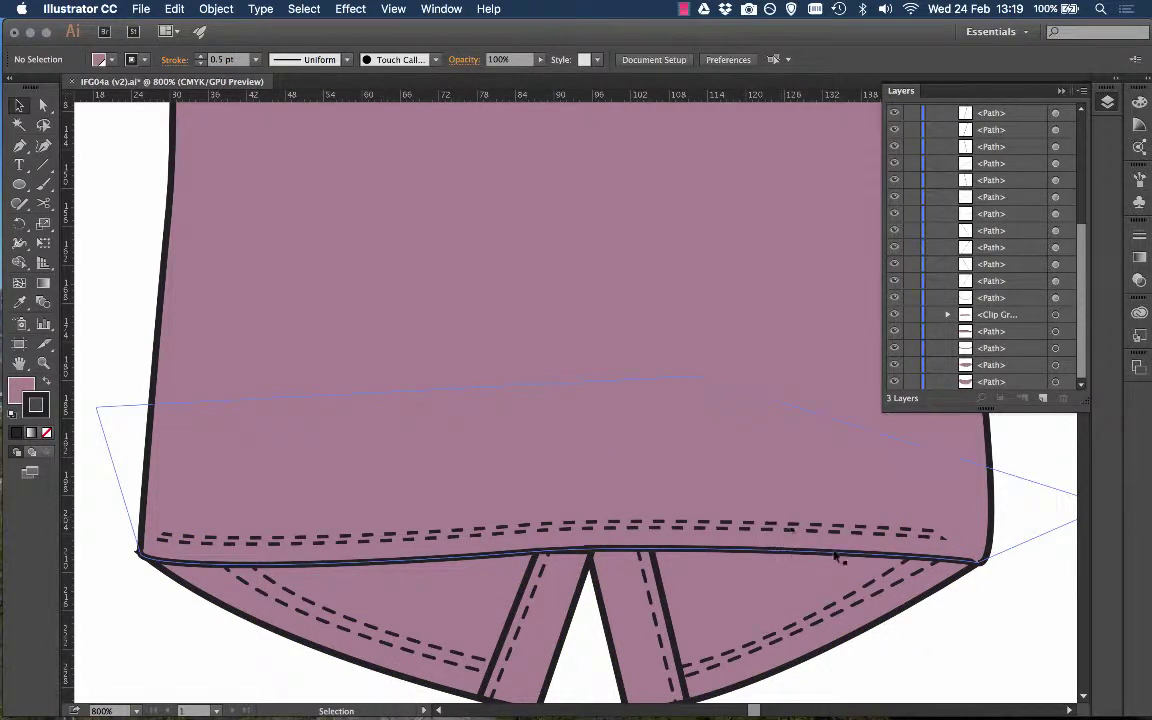
Step: Expand the new clip group in the layer list and toggle its clipping path's visibility to compare the masked hem
left_click(948, 315)
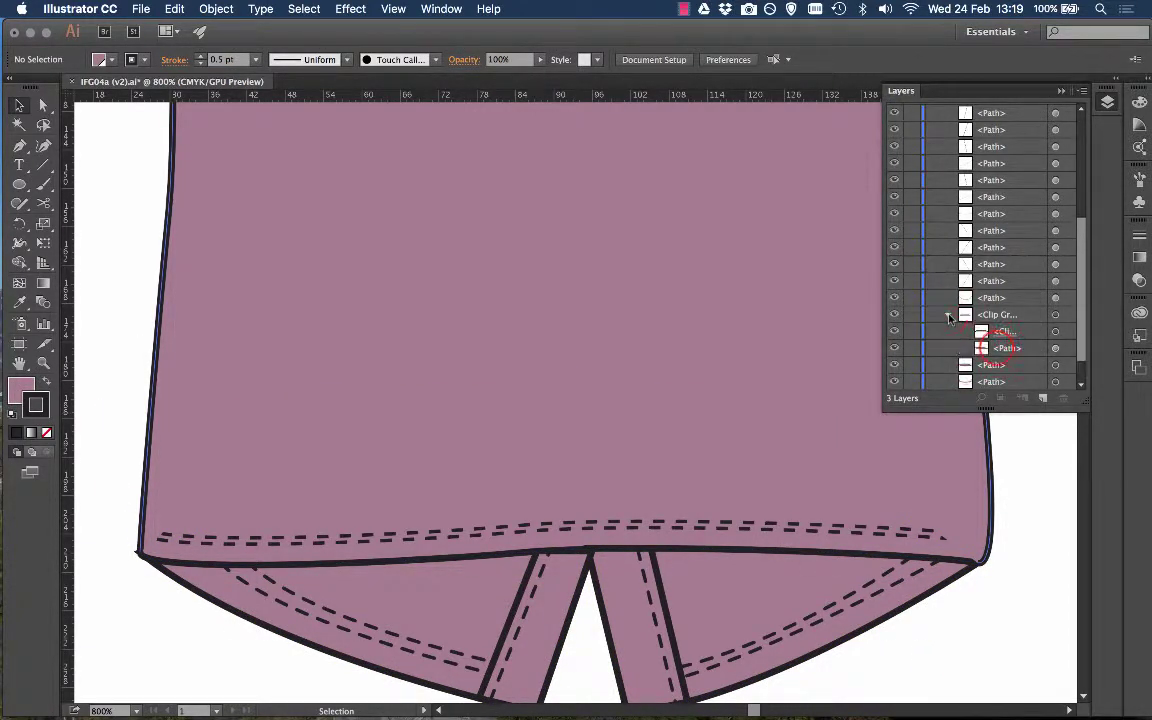
left_click(997, 349)
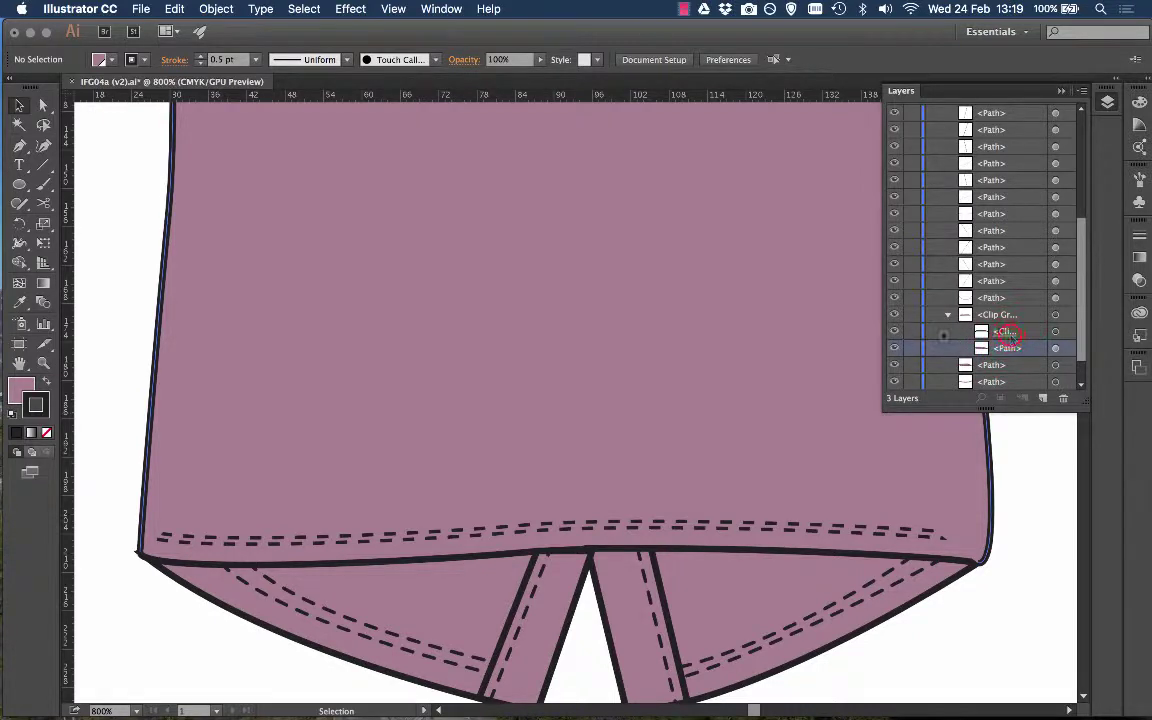
left_click(998, 332)
left_click(895, 332)
left_click(895, 332)
left_click(895, 332)
left_click(895, 332)
left_click(895, 332)
left_click(895, 332)
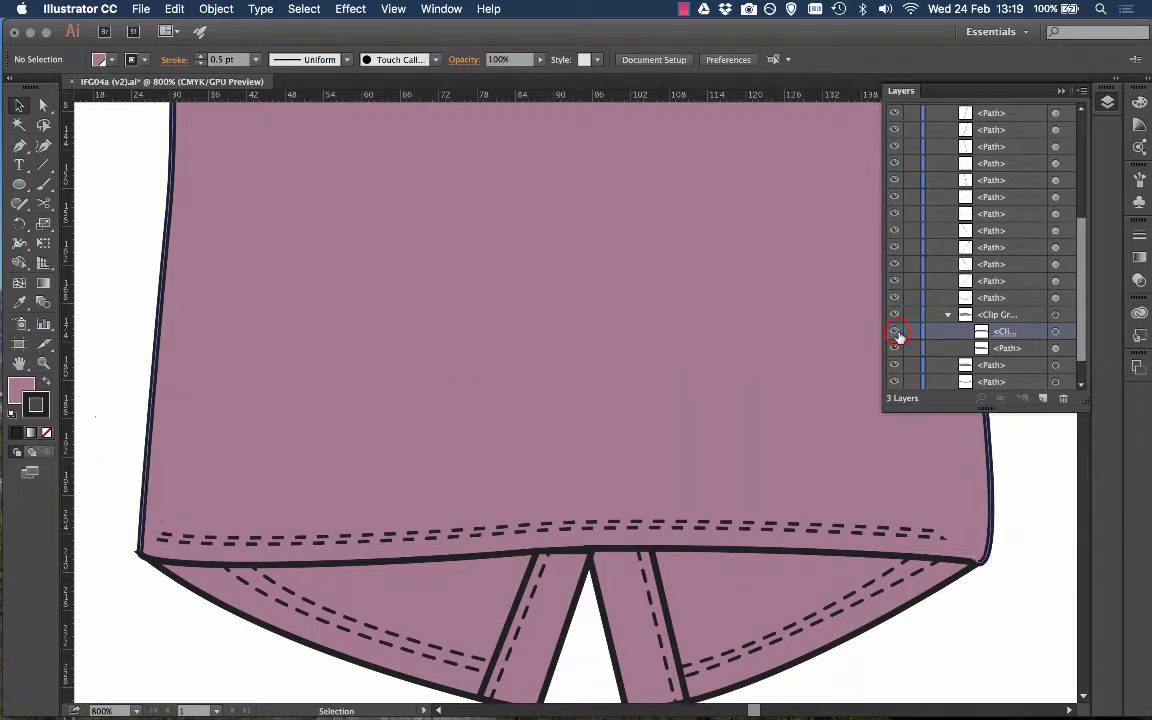
left_click(934, 532)
left_click(967, 621)
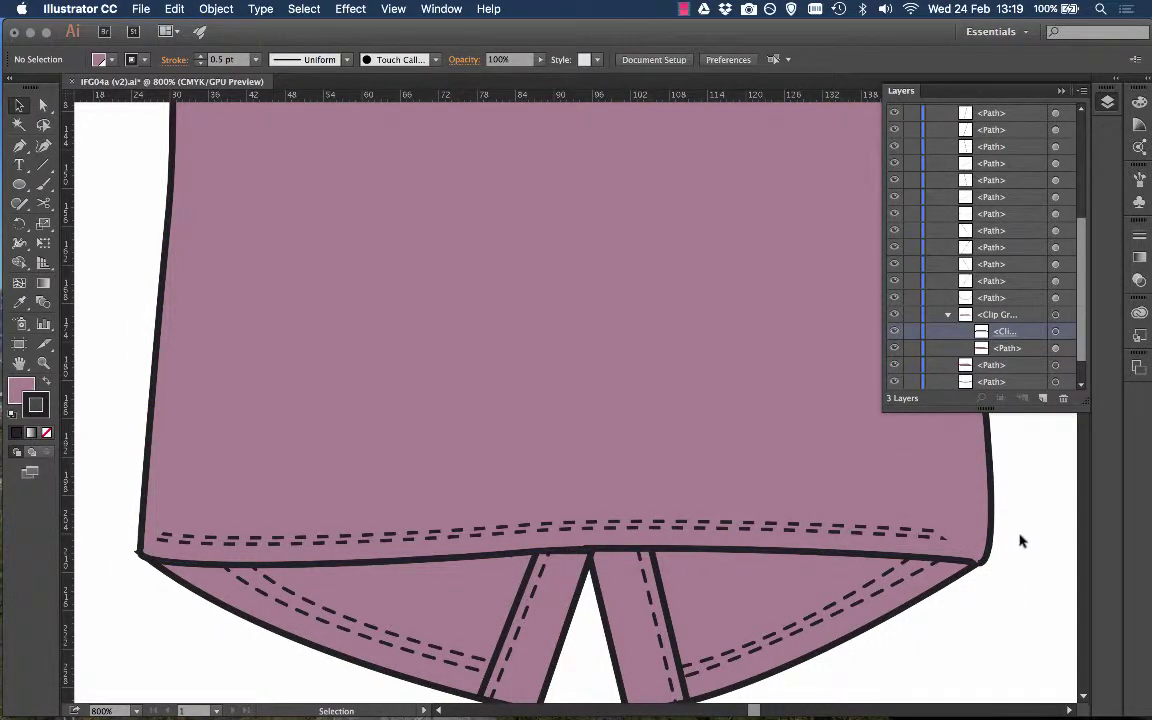
Step: Move the clipping path's upper-right anchor outward and down, close to the garment's right side seam, to uncover more stitching
left_click(936, 532)
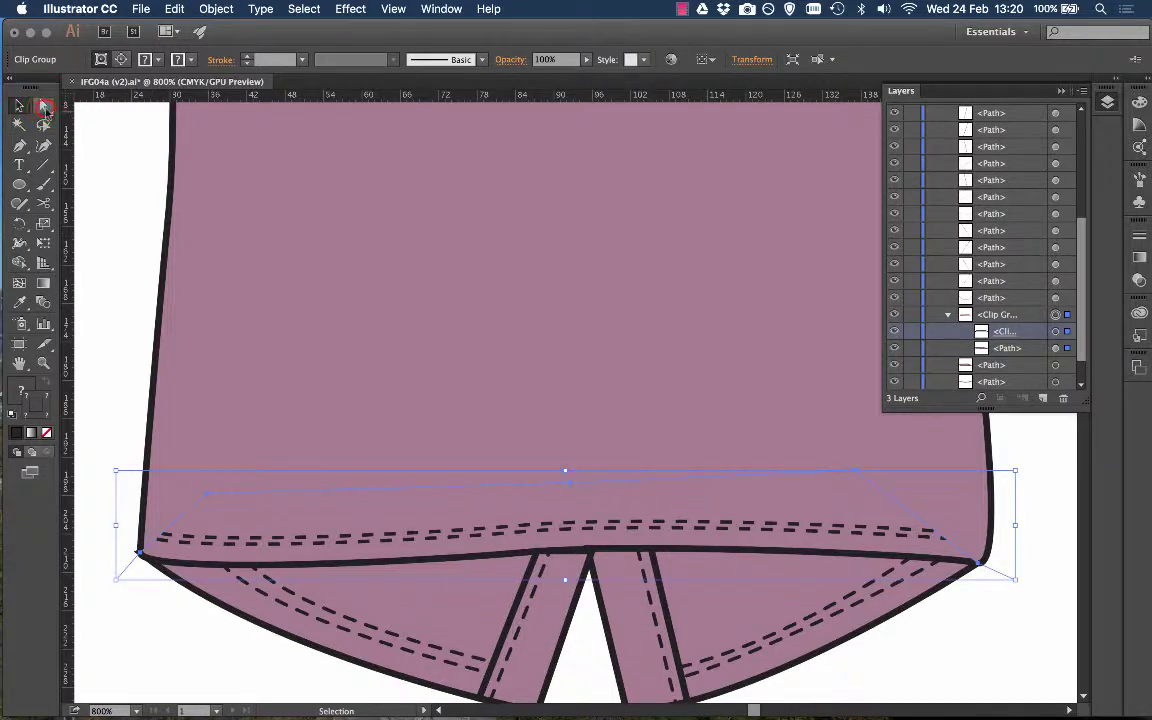
left_click(44, 107)
left_click(856, 471)
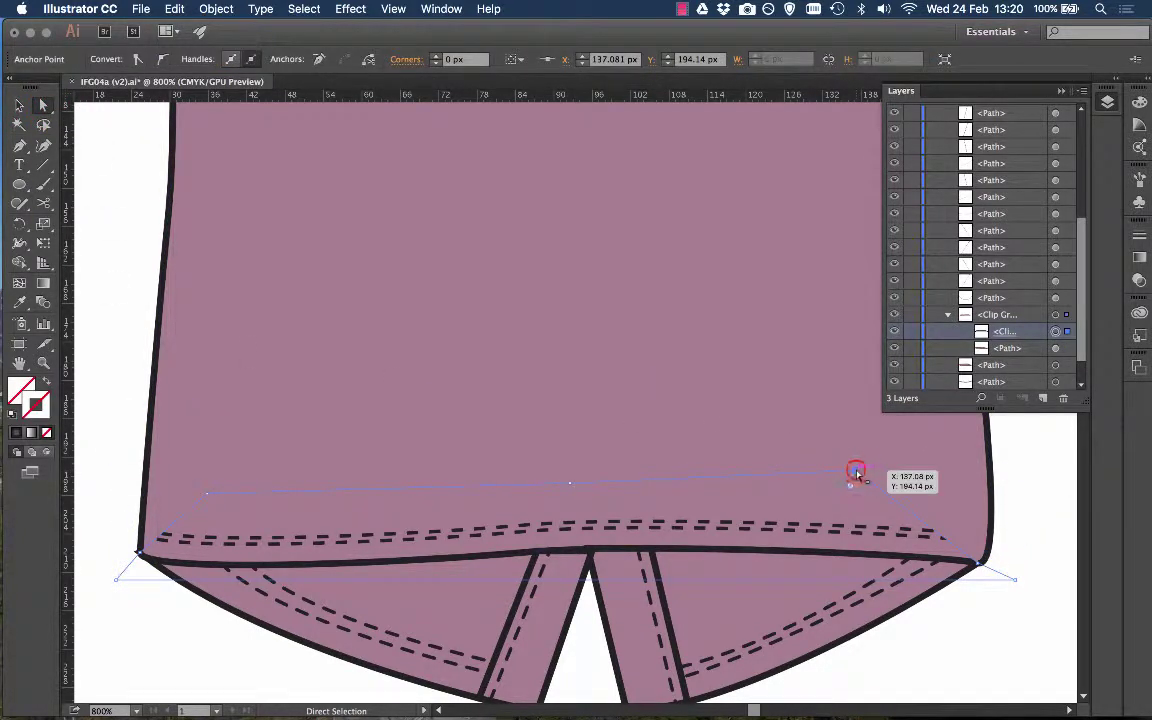
left_click_drag(856, 471, 978, 528)
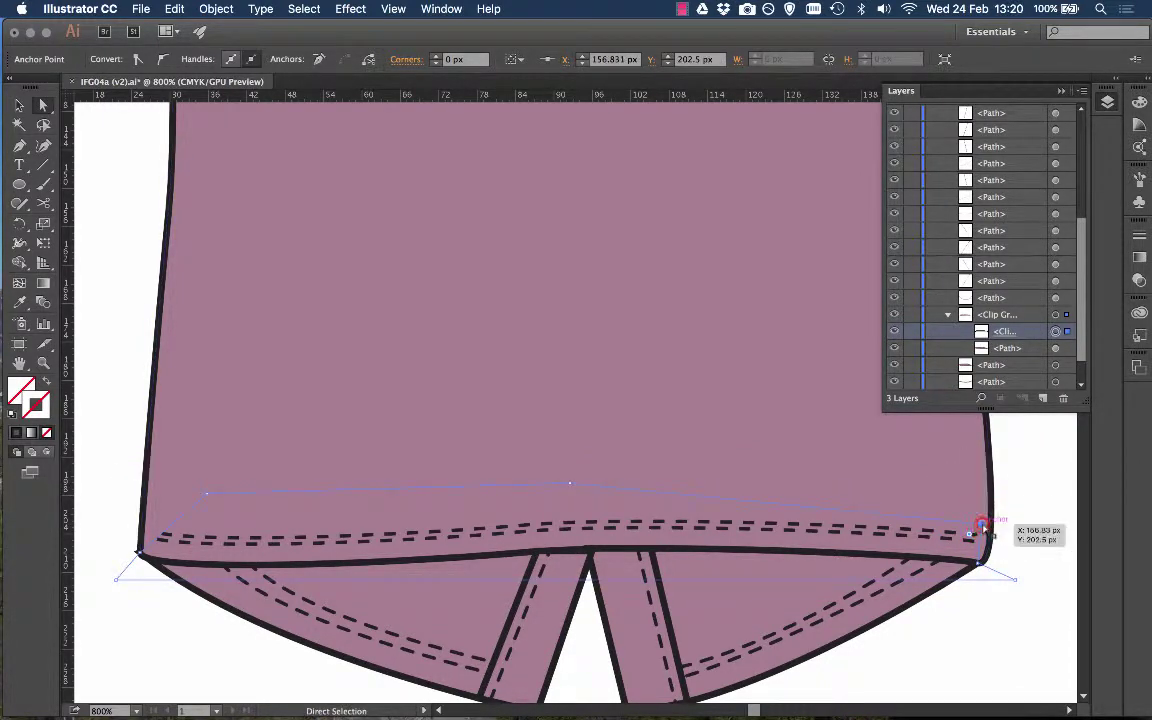
left_click(982, 525)
left_click_drag(982, 527, 968, 537)
key("super+shift+a")
Step: Move the clipping path's upper-left anchor outward and down, close to the garment's left side seam
mouse_move(159, 535)
left_mouse_down()
mouse_move(208, 491)
mouse_move(160, 530)
left_mouse_up()
left_click(98, 508)
left_click(164, 526)
left_click(126, 514)
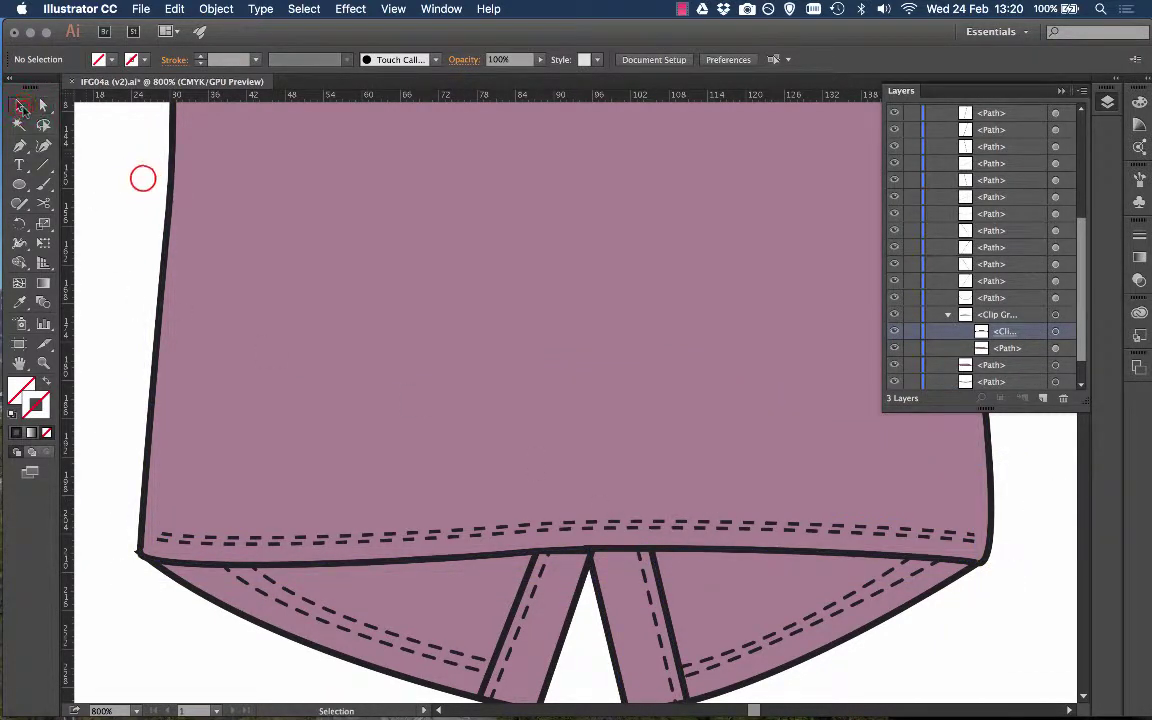
Step: Select the hem path inside the clip group and show its appearance attributes
key("v")
left_click(478, 558)
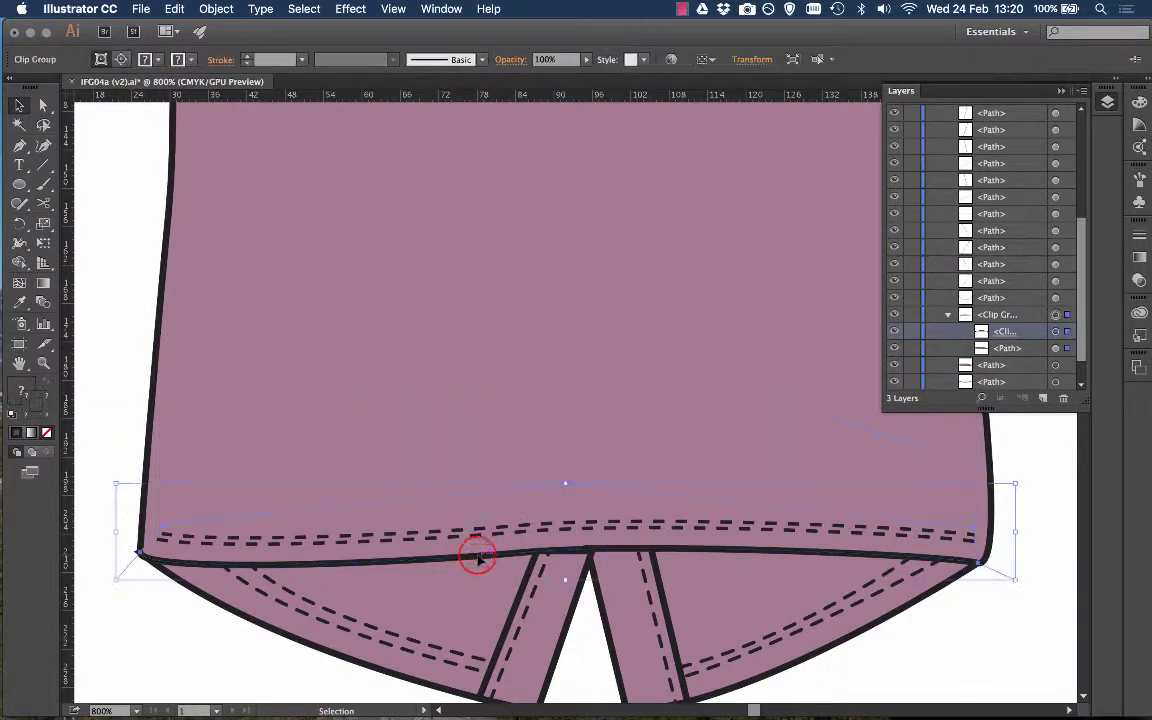
left_click(985, 609)
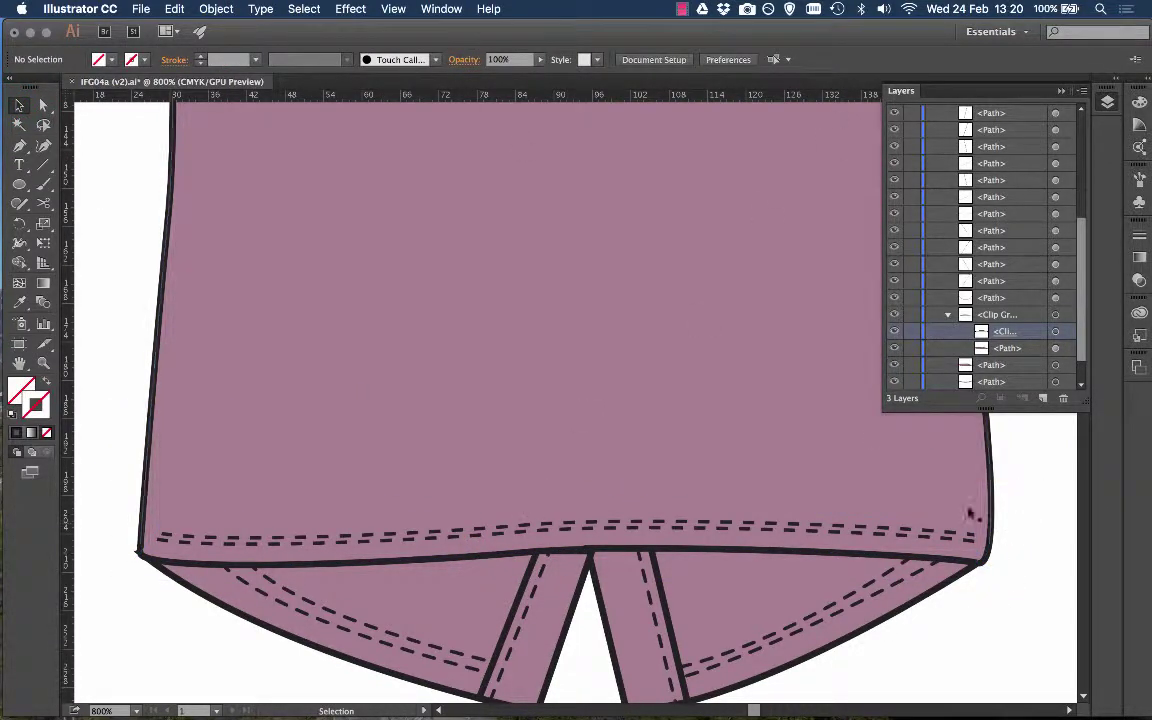
left_click(910, 535)
left_click(1044, 531)
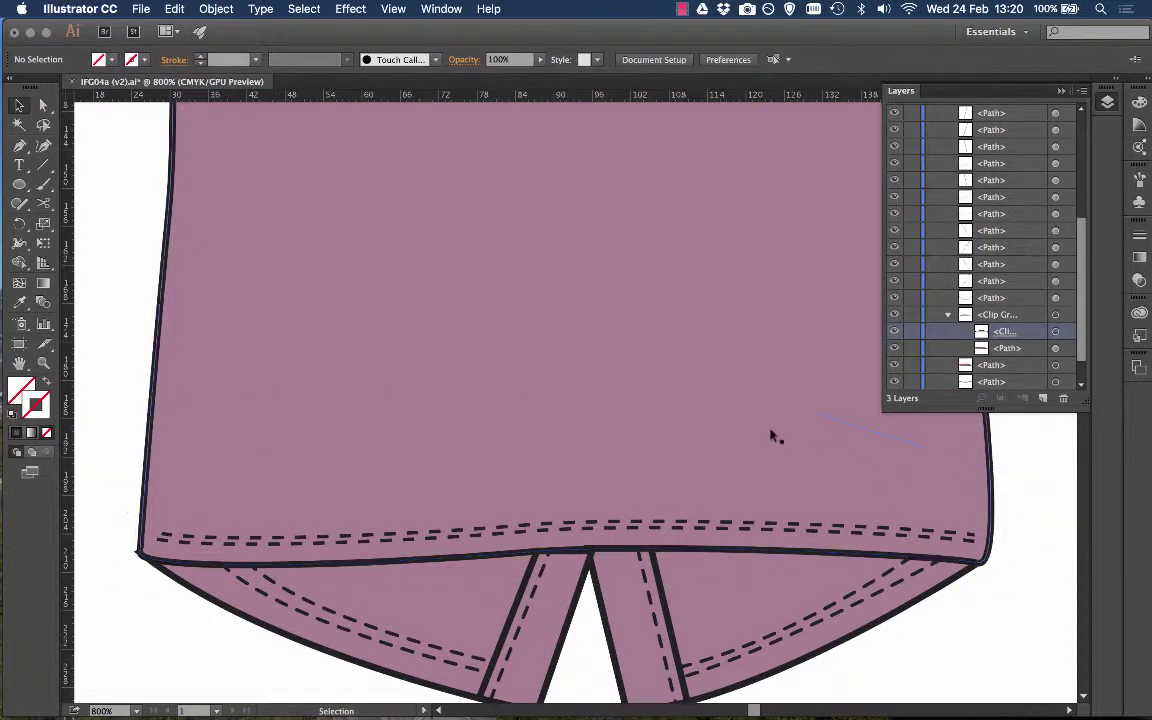
left_click(1001, 347)
left_click(1057, 347)
left_click(1057, 348)
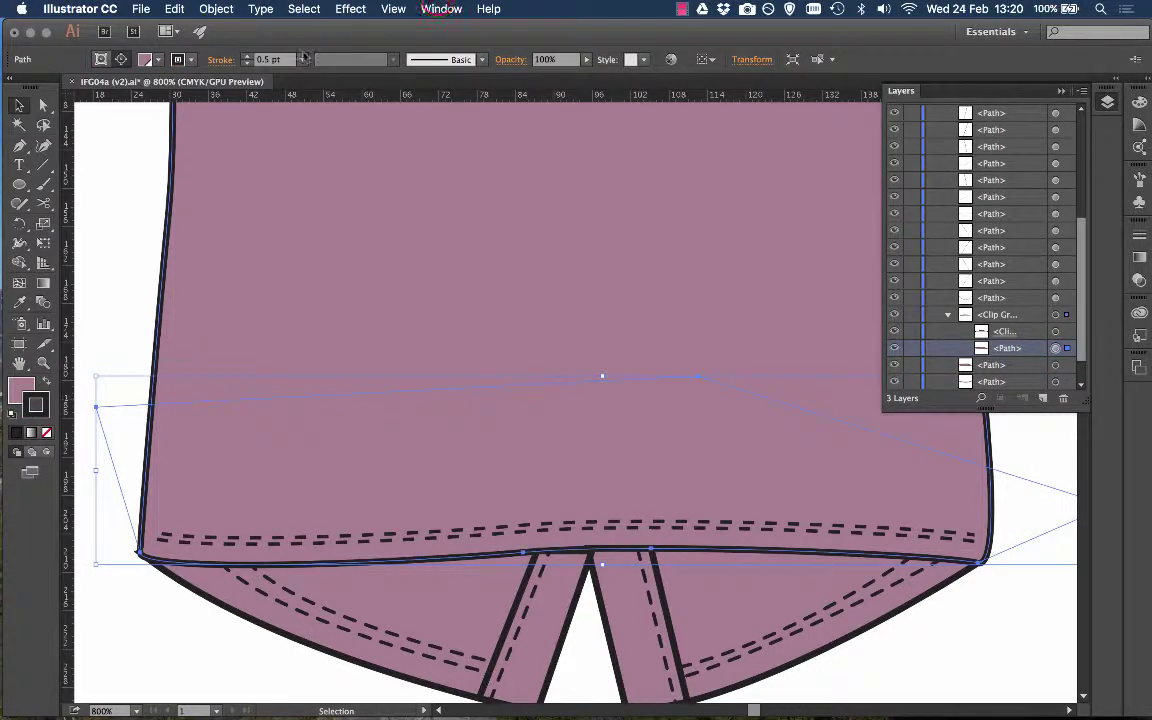
left_click(437, 8)
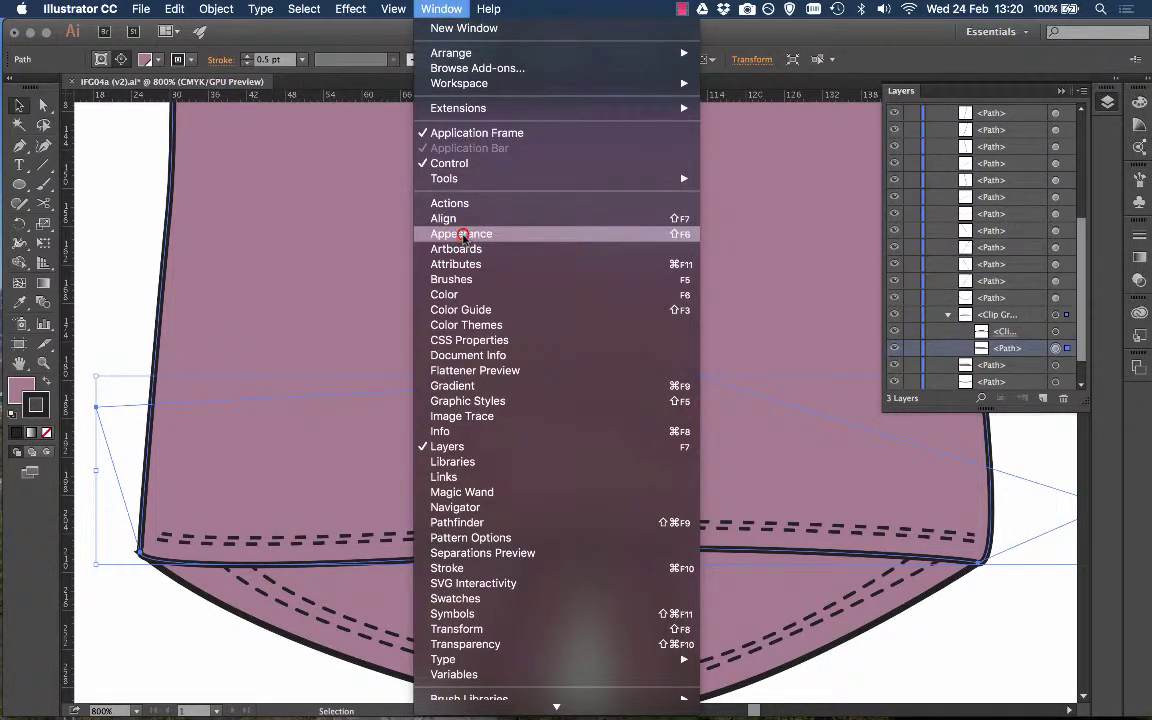
left_click(418, 214)
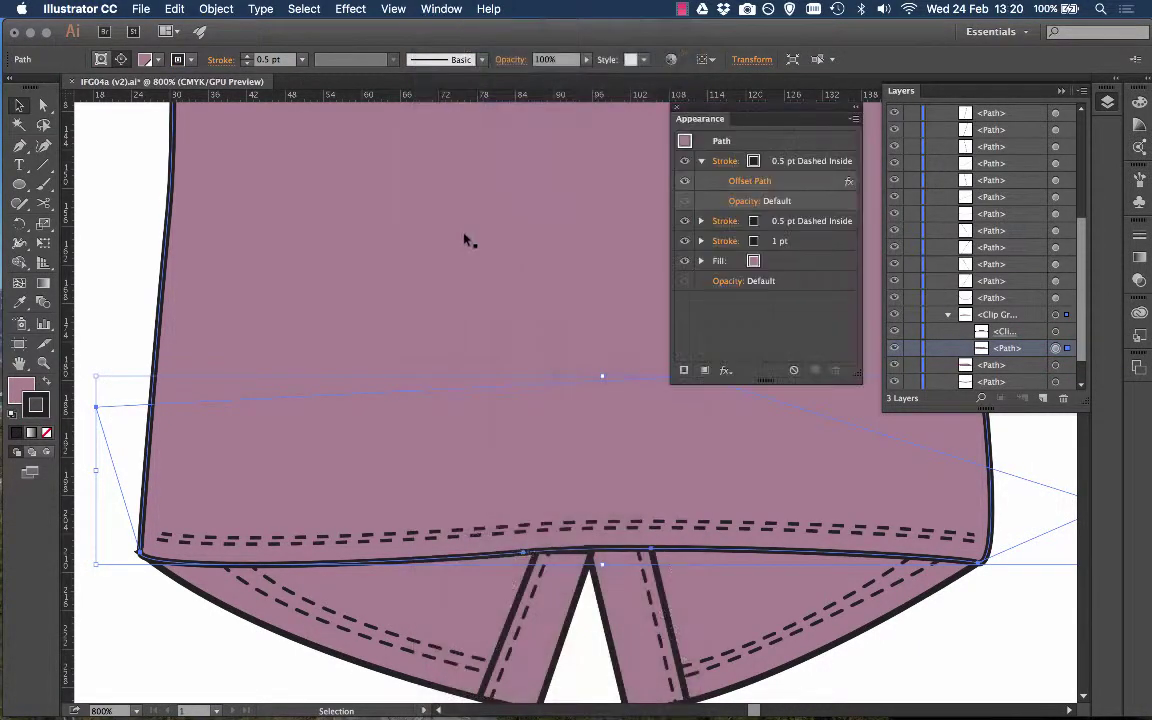
Step: Set the Offset Path of the hem's uppermost dashed stroke to -5 px
left_click(752, 182)
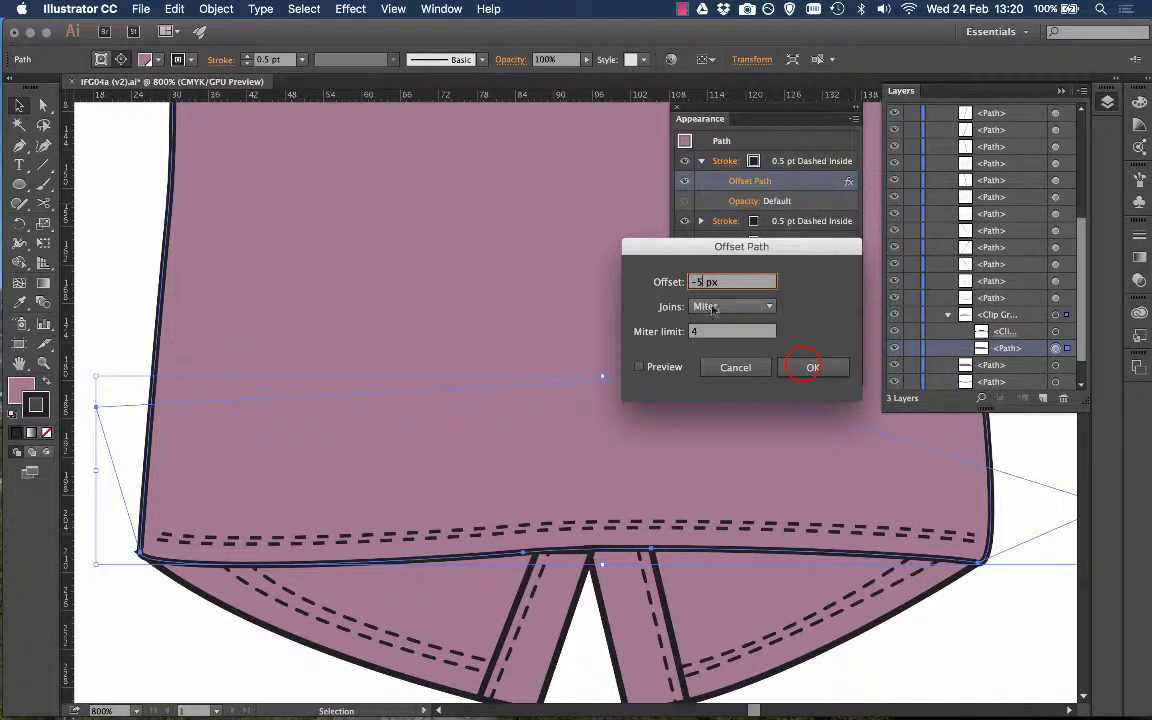
type("-5")
key("Return")
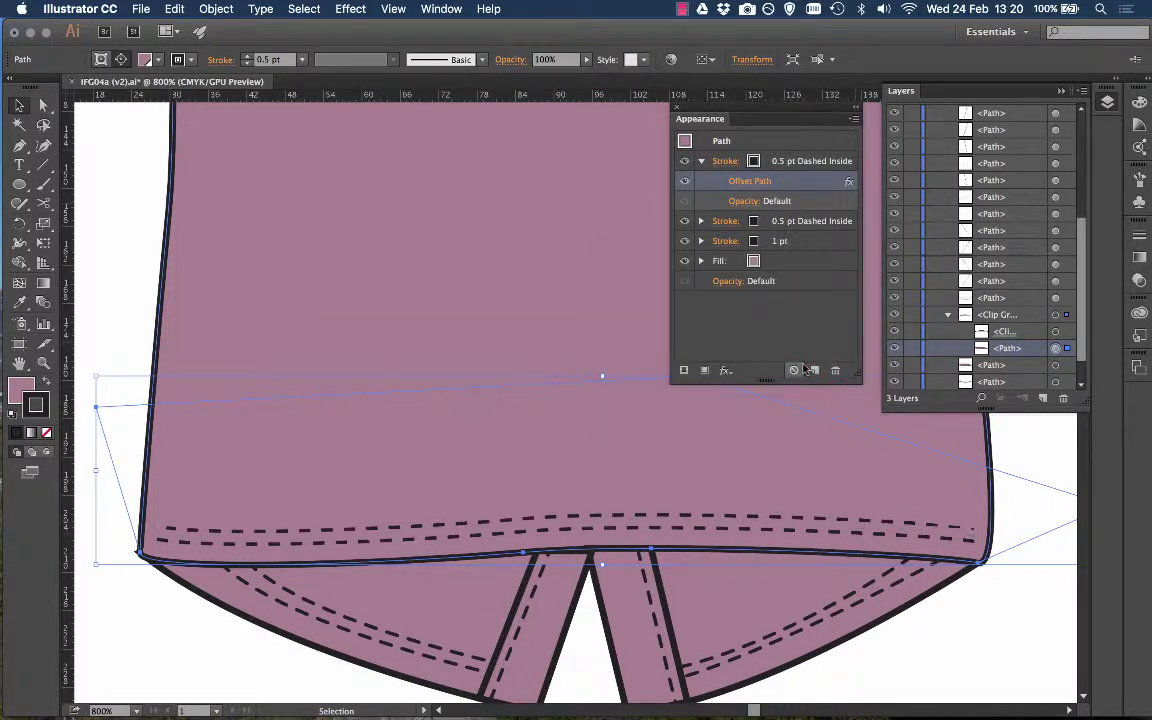
Step: Set the dash of the hem's second dashed stroke to 2.5 pt and clear its gap value
left_click(703, 221)
left_click(727, 229)
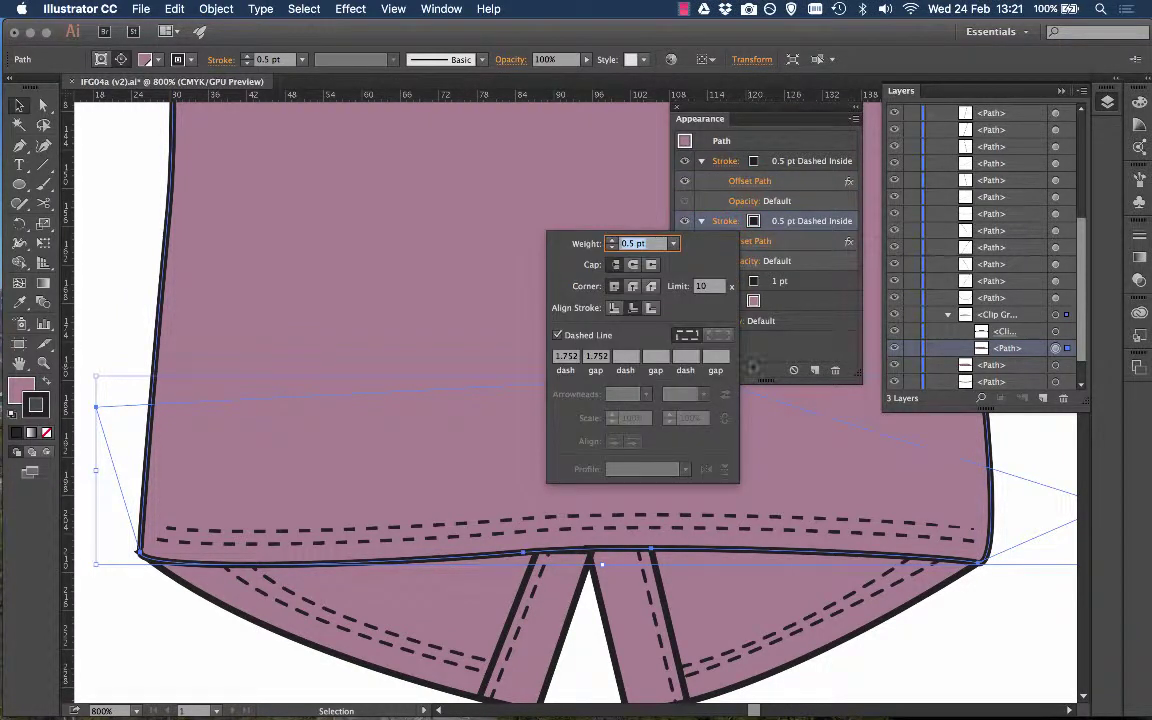
left_click(600, 357)
left_click(605, 357)
left_click(580, 356)
left_click_drag(580, 357, 555, 356)
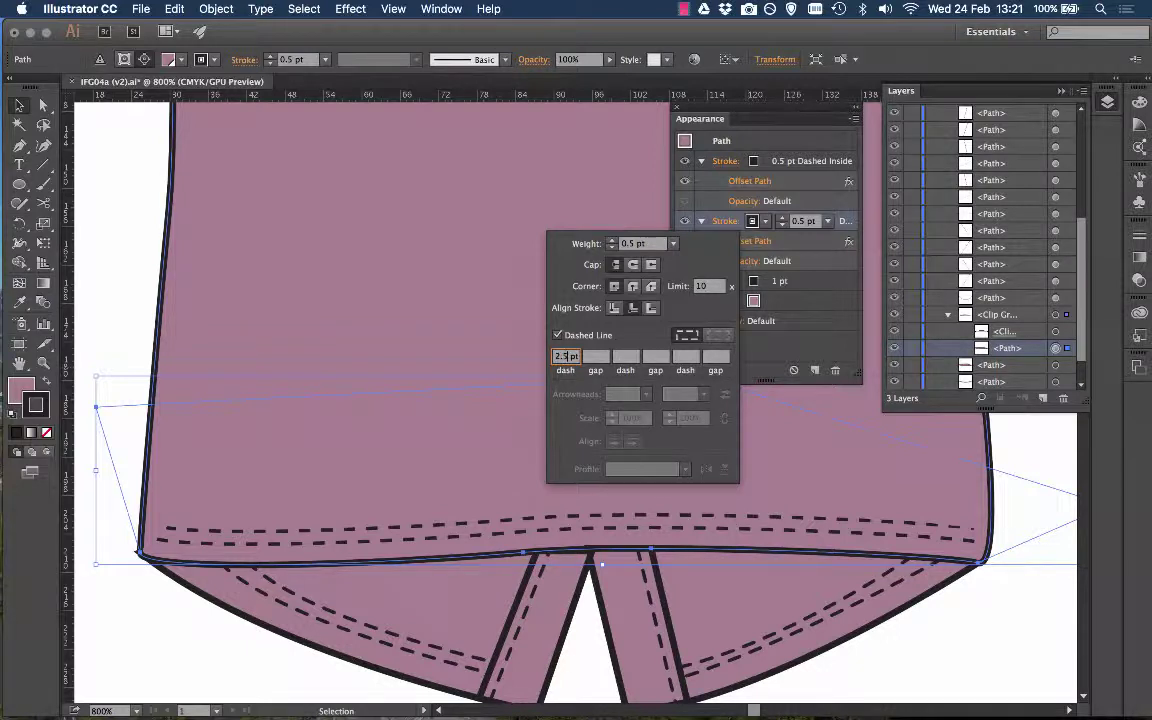
left_click(755, 242)
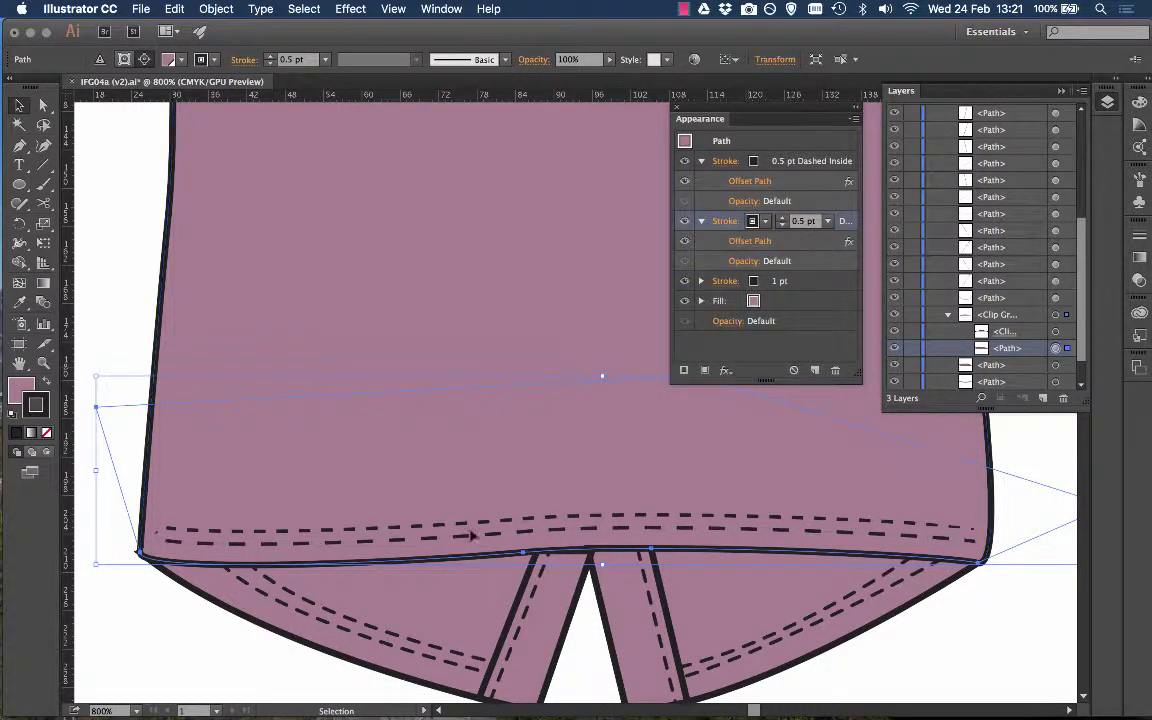
Step: Give the hem's uppermost dashed stroke a 2.5 pt dash with no gap value, and collapse both dashed strokes' attributes
left_click(727, 162)
left_click(566, 298)
left_click(699, 164)
left_click(726, 219)
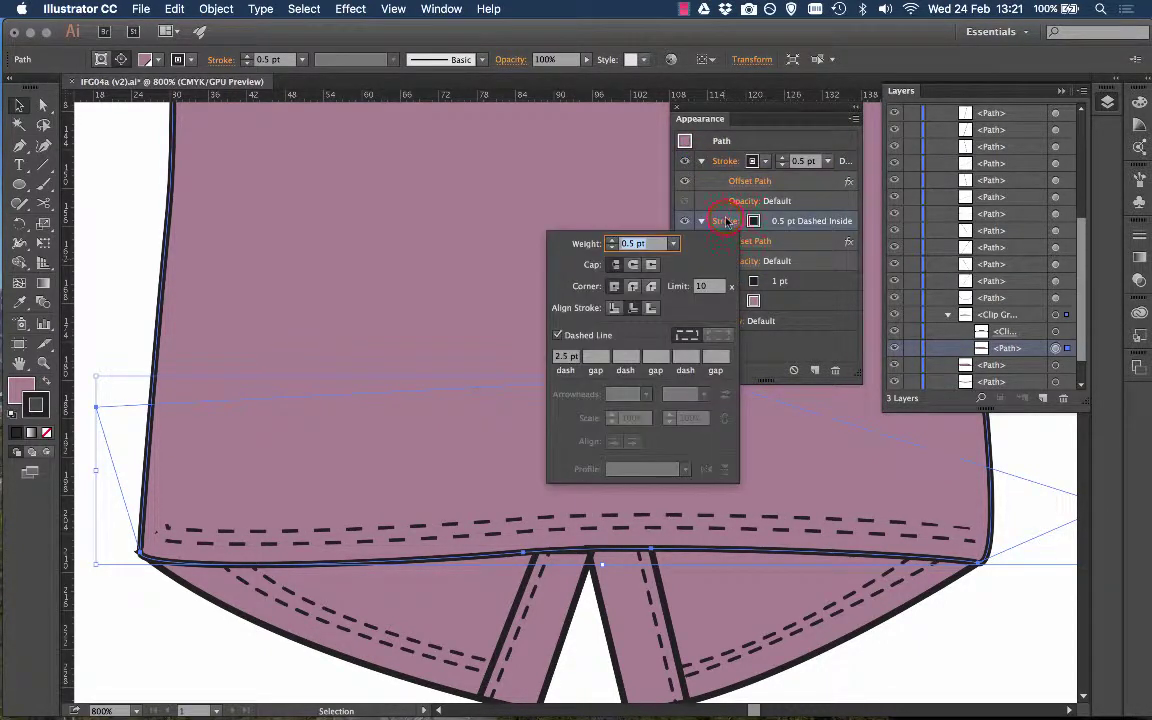
left_click(727, 160)
left_click(727, 162)
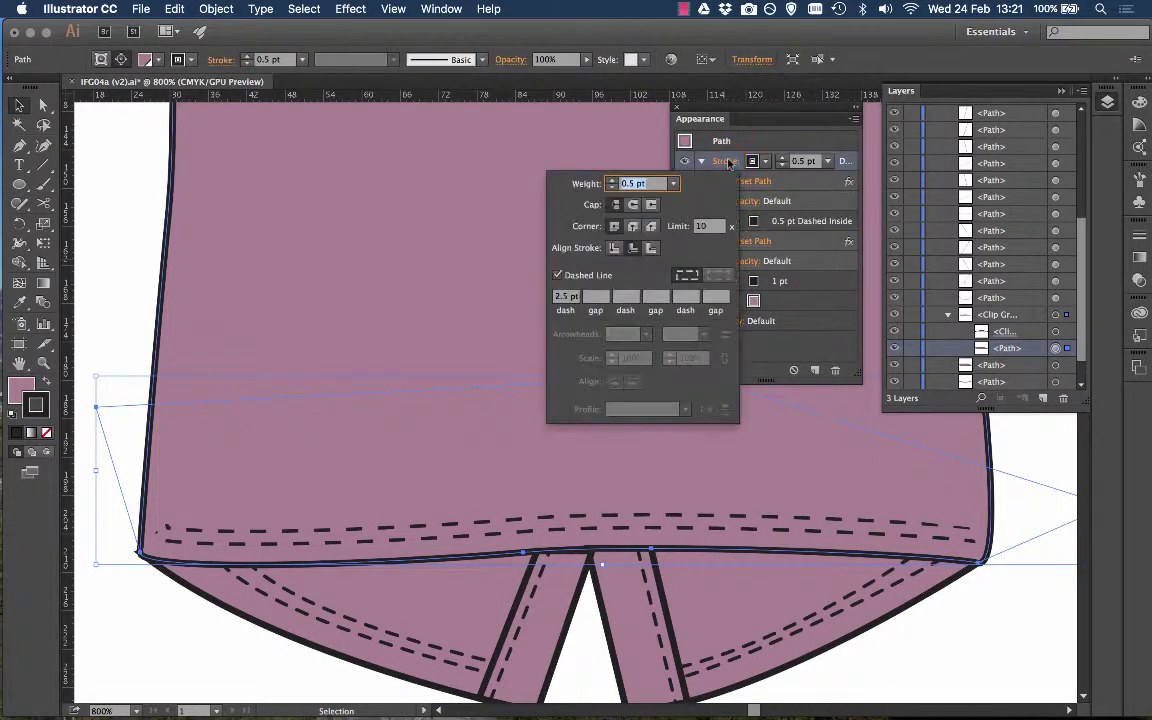
left_click(716, 222)
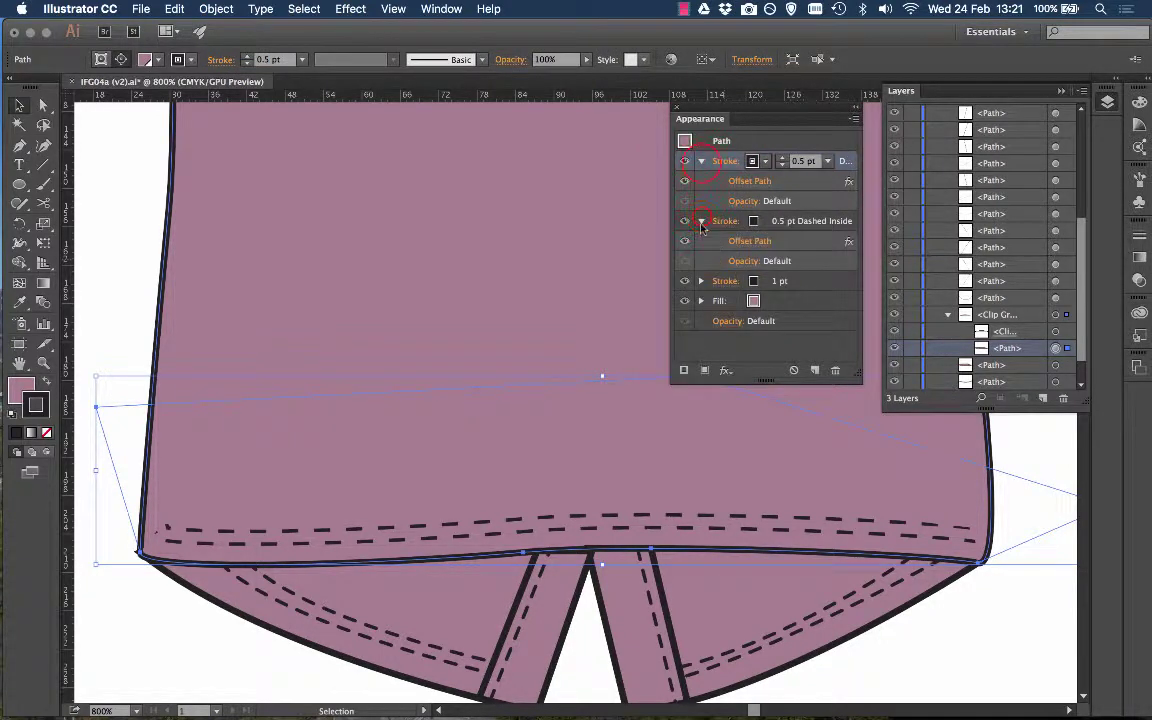
left_click(702, 221)
left_click(964, 630)
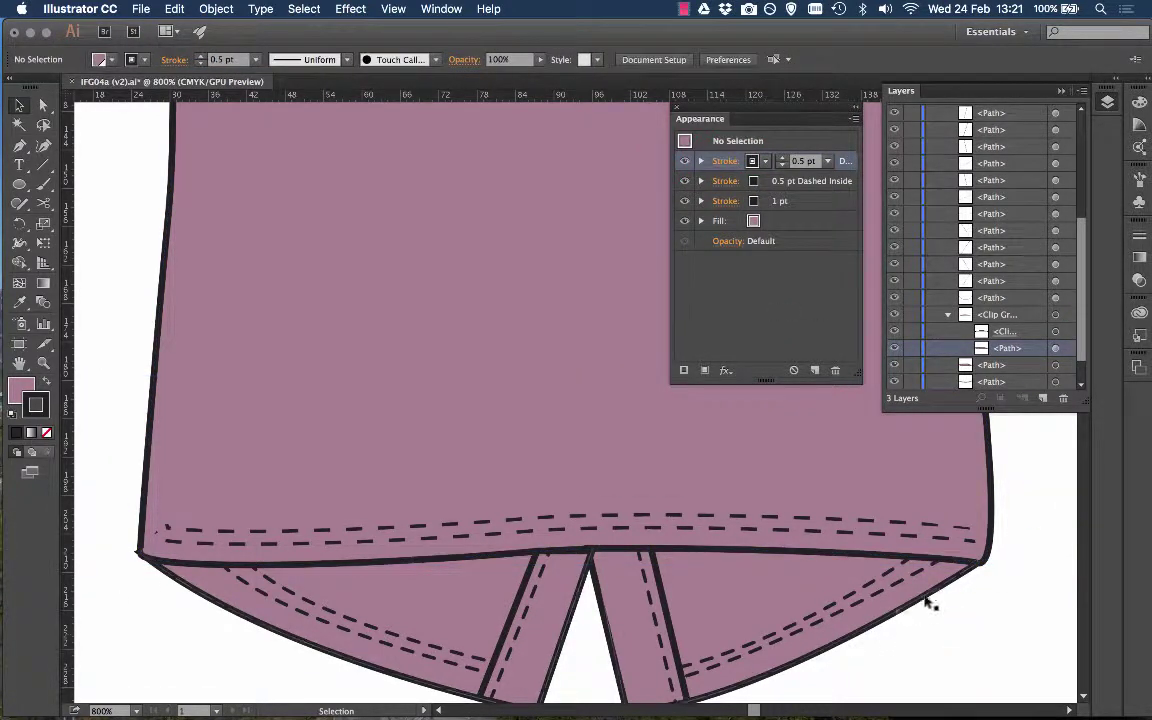
Step: Adjust the clipping path's upper-left anchor to mask the stray dashes at the left end of the hem stitching
left_click(161, 527)
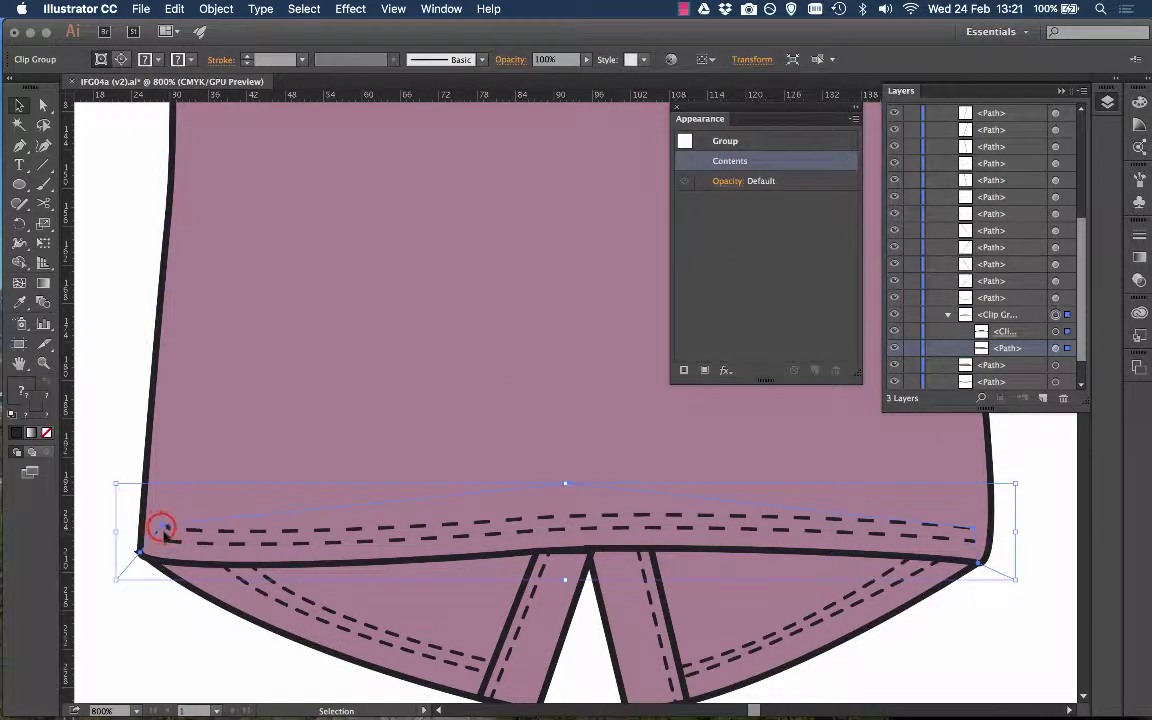
left_click(43, 105)
left_click(165, 527)
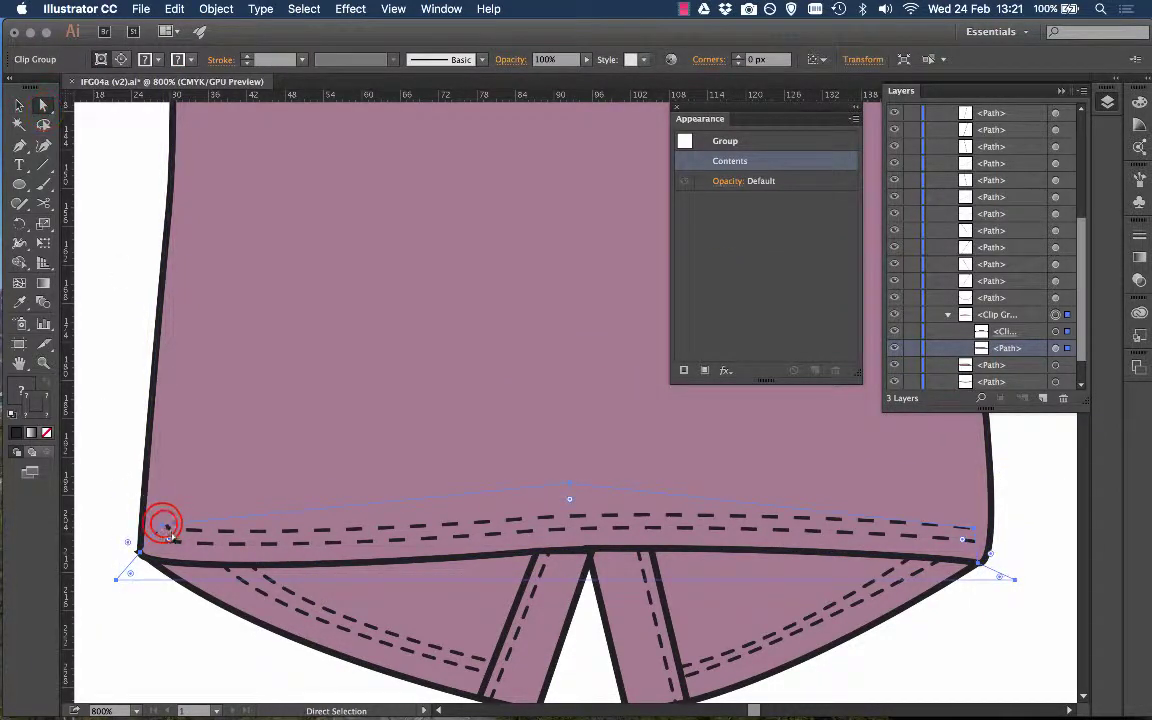
left_click(165, 527)
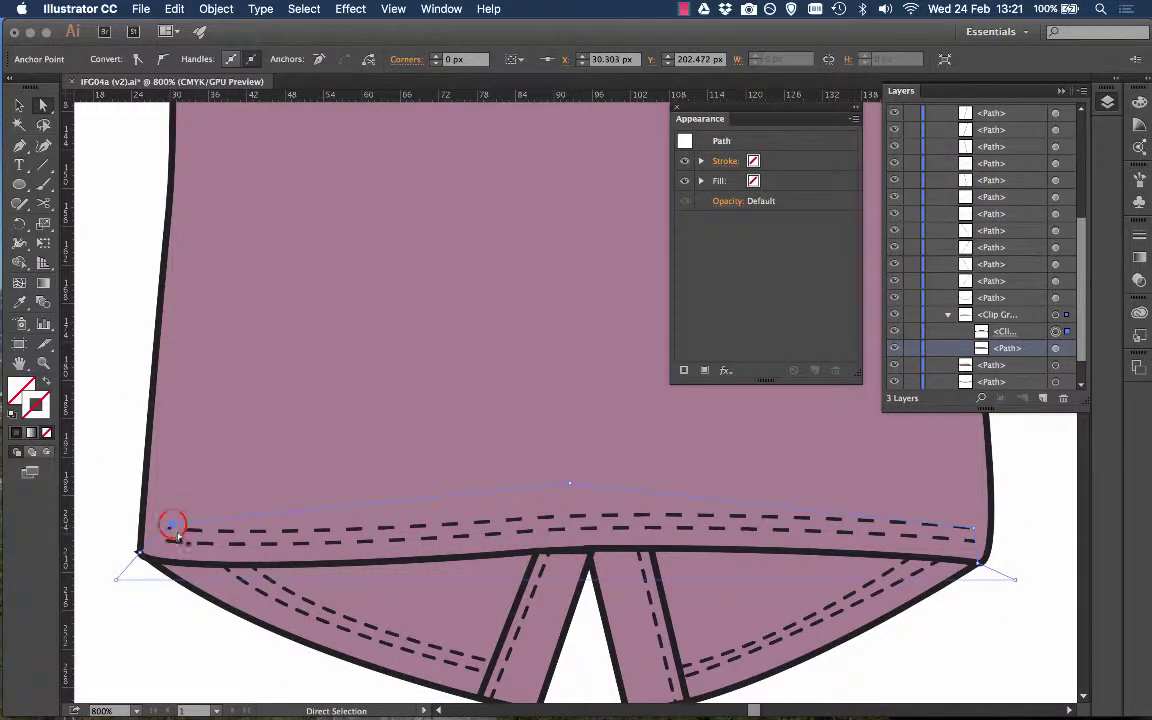
left_click_drag(172, 525, 120, 529)
left_click(1003, 603)
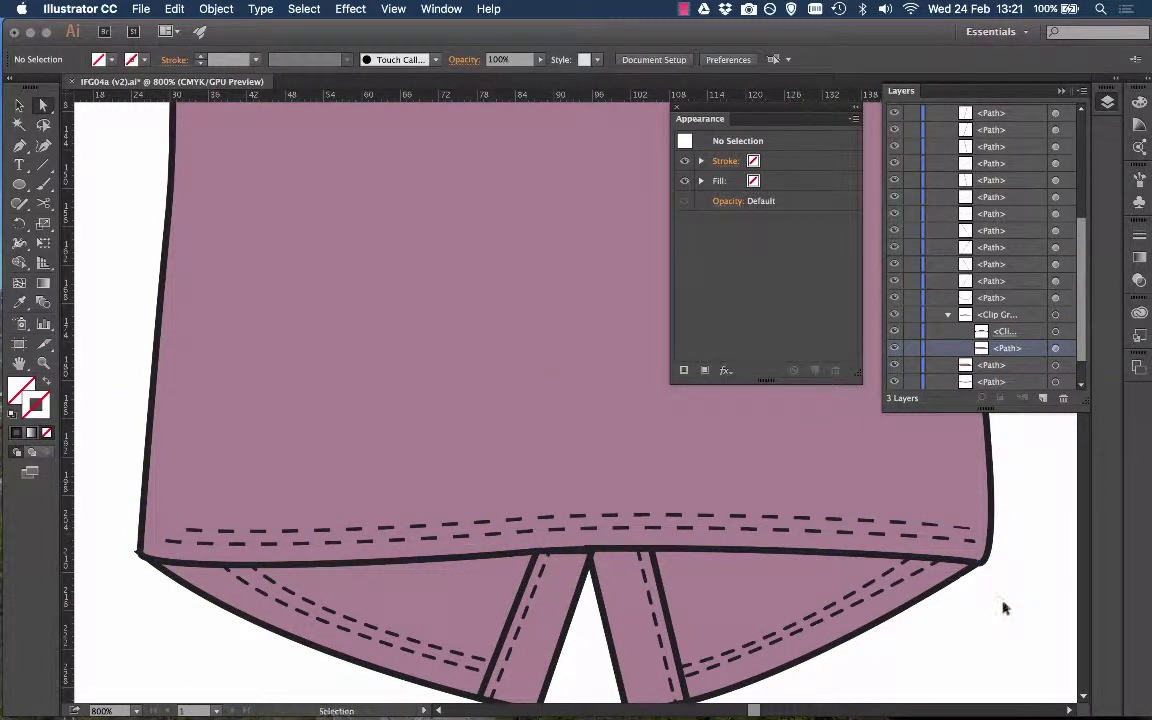
key("super+minus")
scroll(1003, 607, "up", 5)
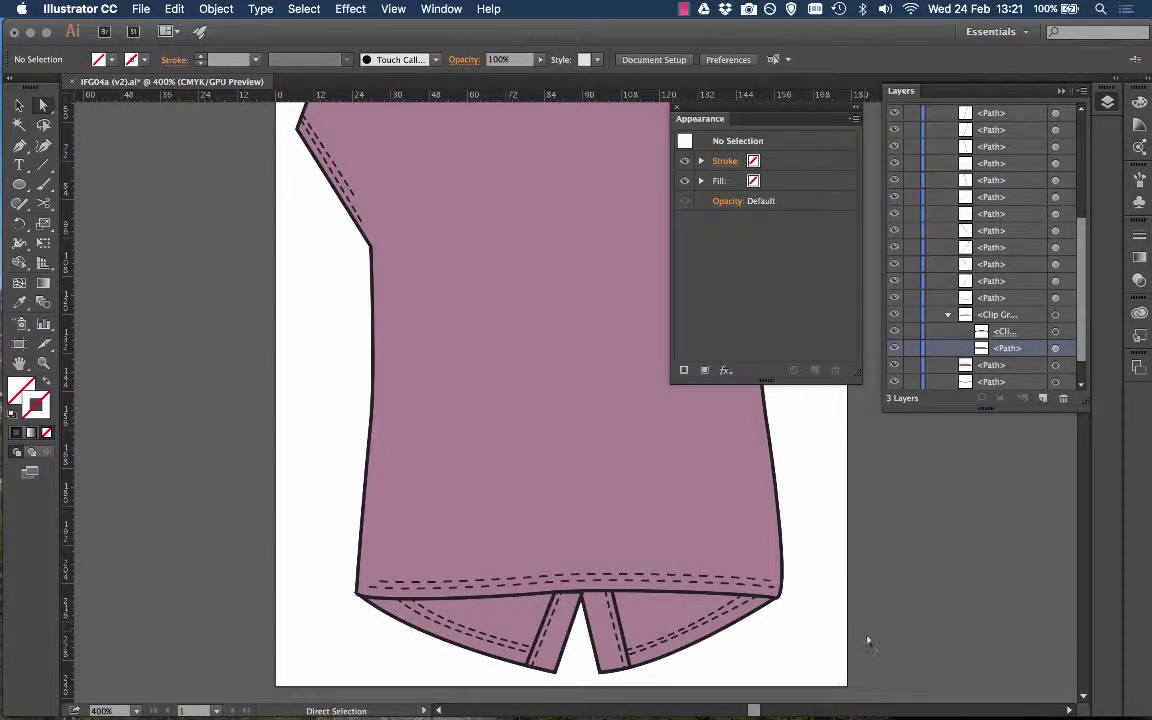